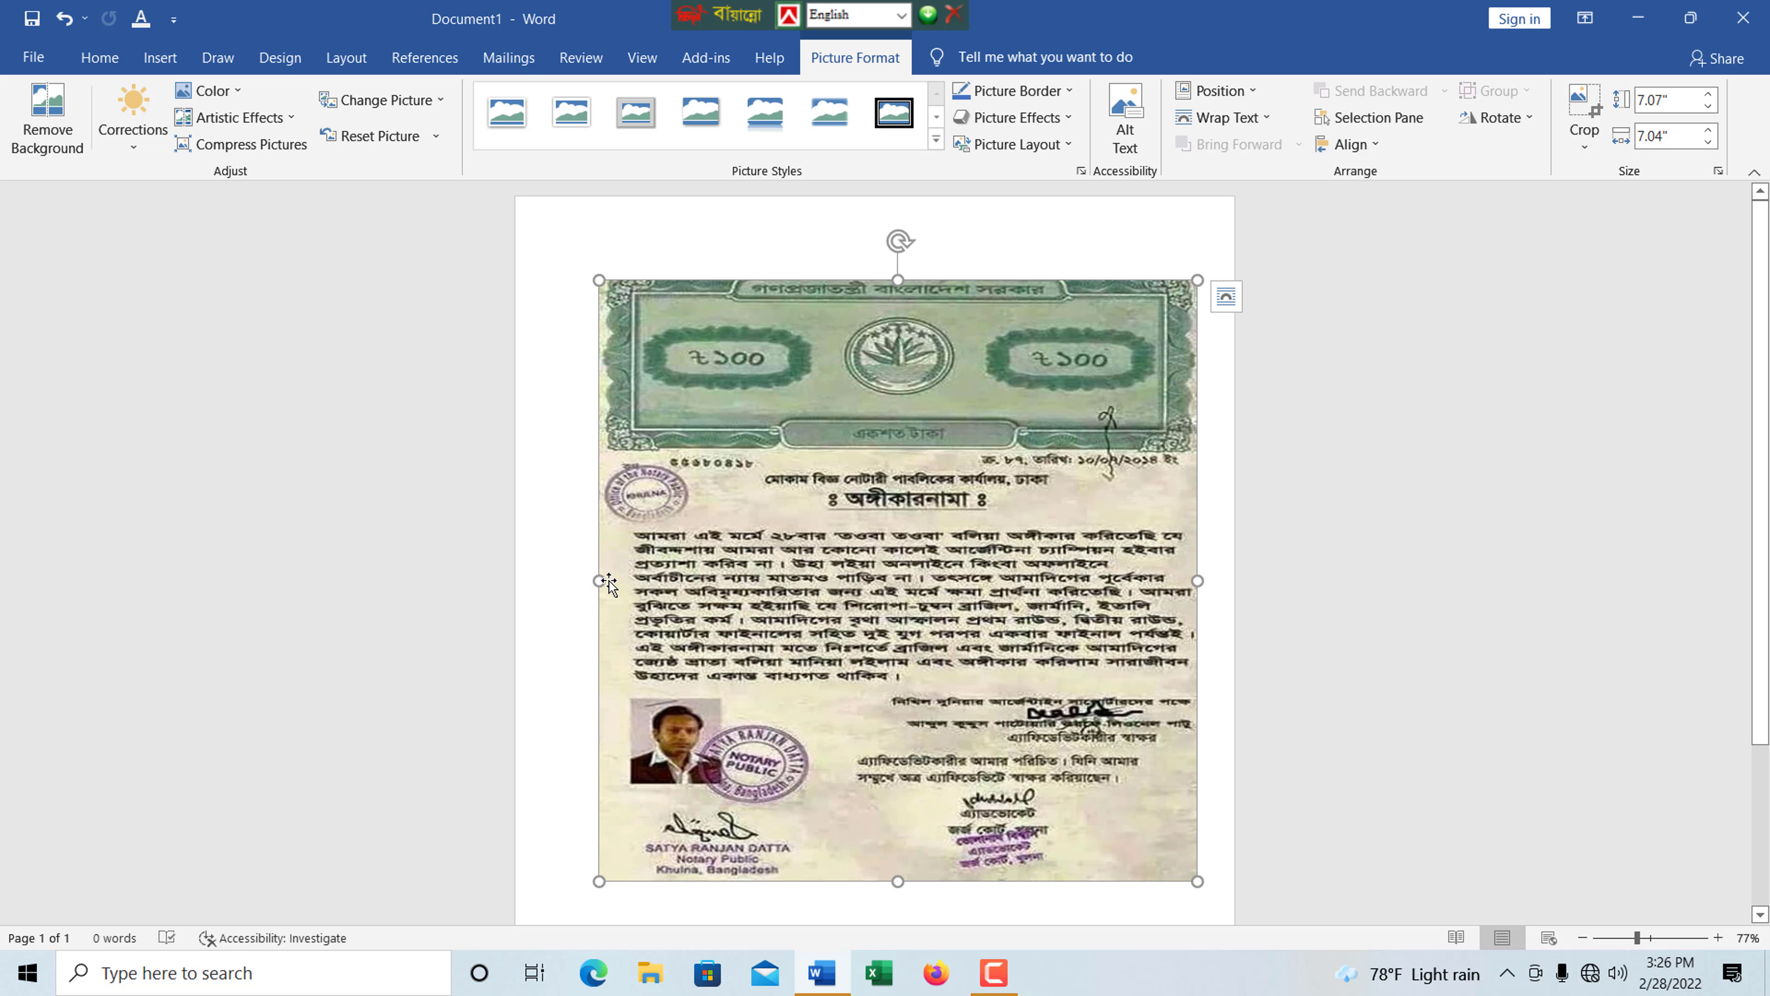
Resize the stamp-paper picture to about 7.82 inches high and 7 inches wide.
mouse_move(598, 581)
left_mouse_down()
mouse_move(490, 577)
mouse_move(648, 578)
mouse_move(601, 580)
left_mouse_up()
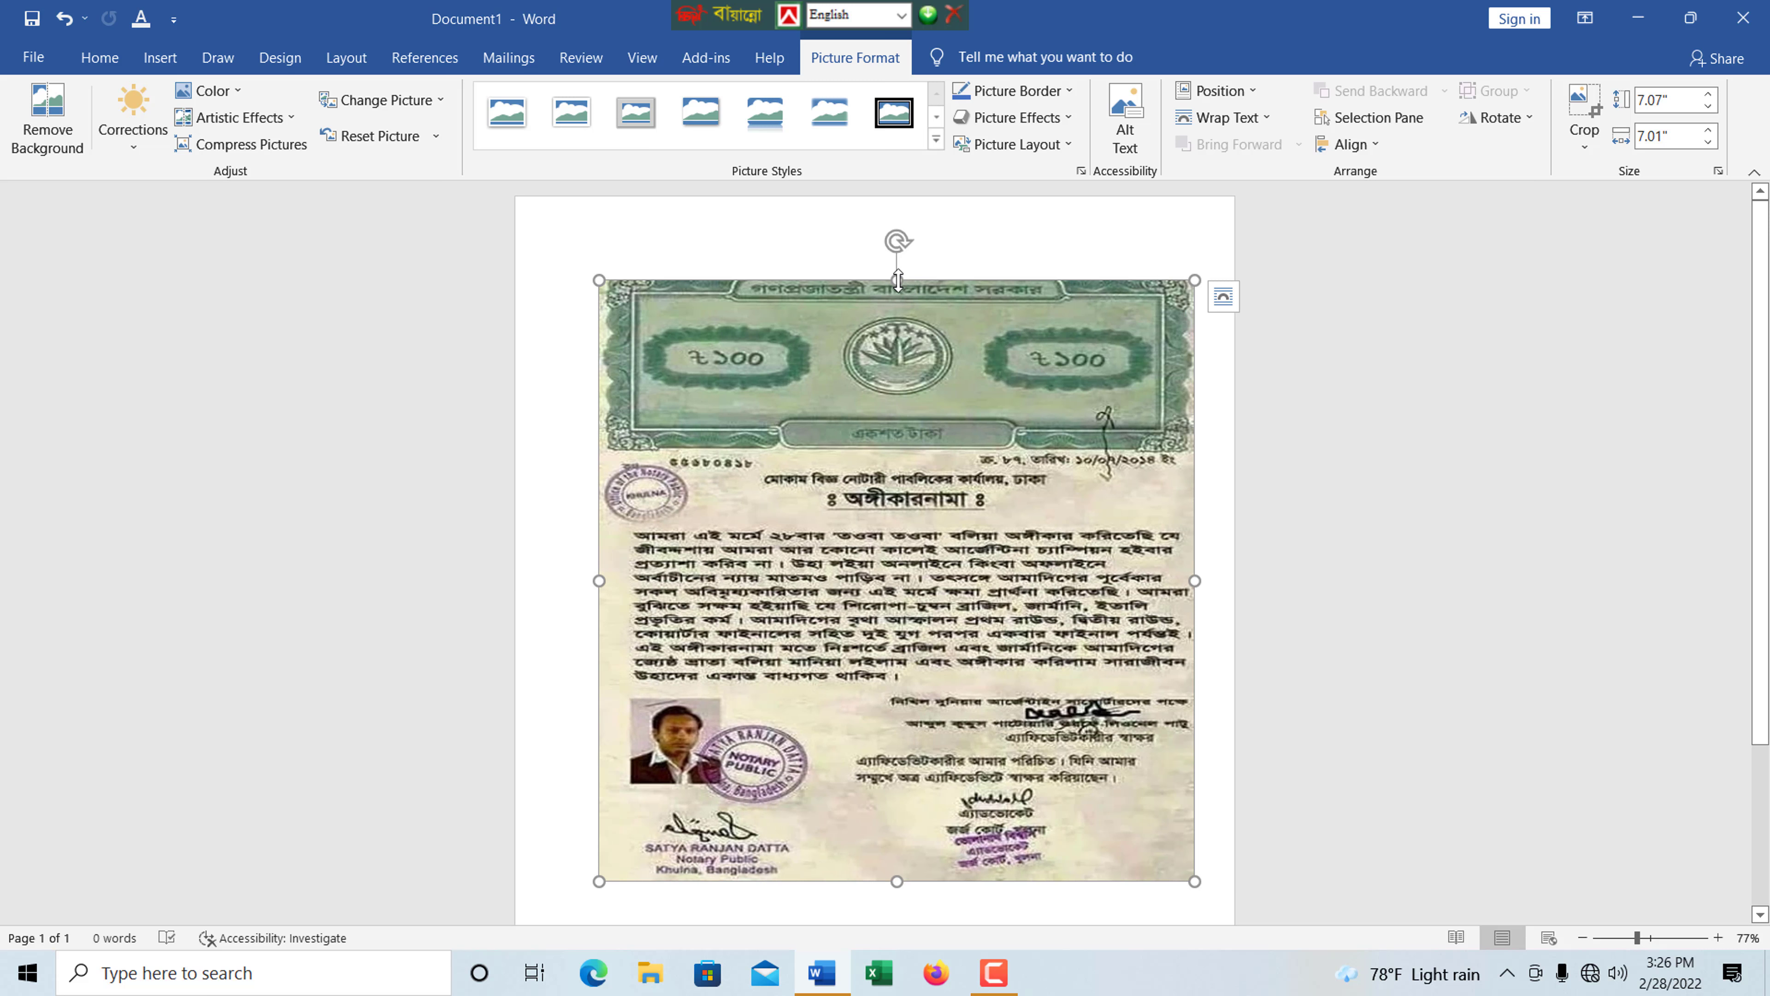
left_click_drag(898, 280, 917, 218)
mouse_move(1193, 614)
left_mouse_down()
mouse_move(1248, 613)
mouse_move(1220, 615)
left_mouse_up()
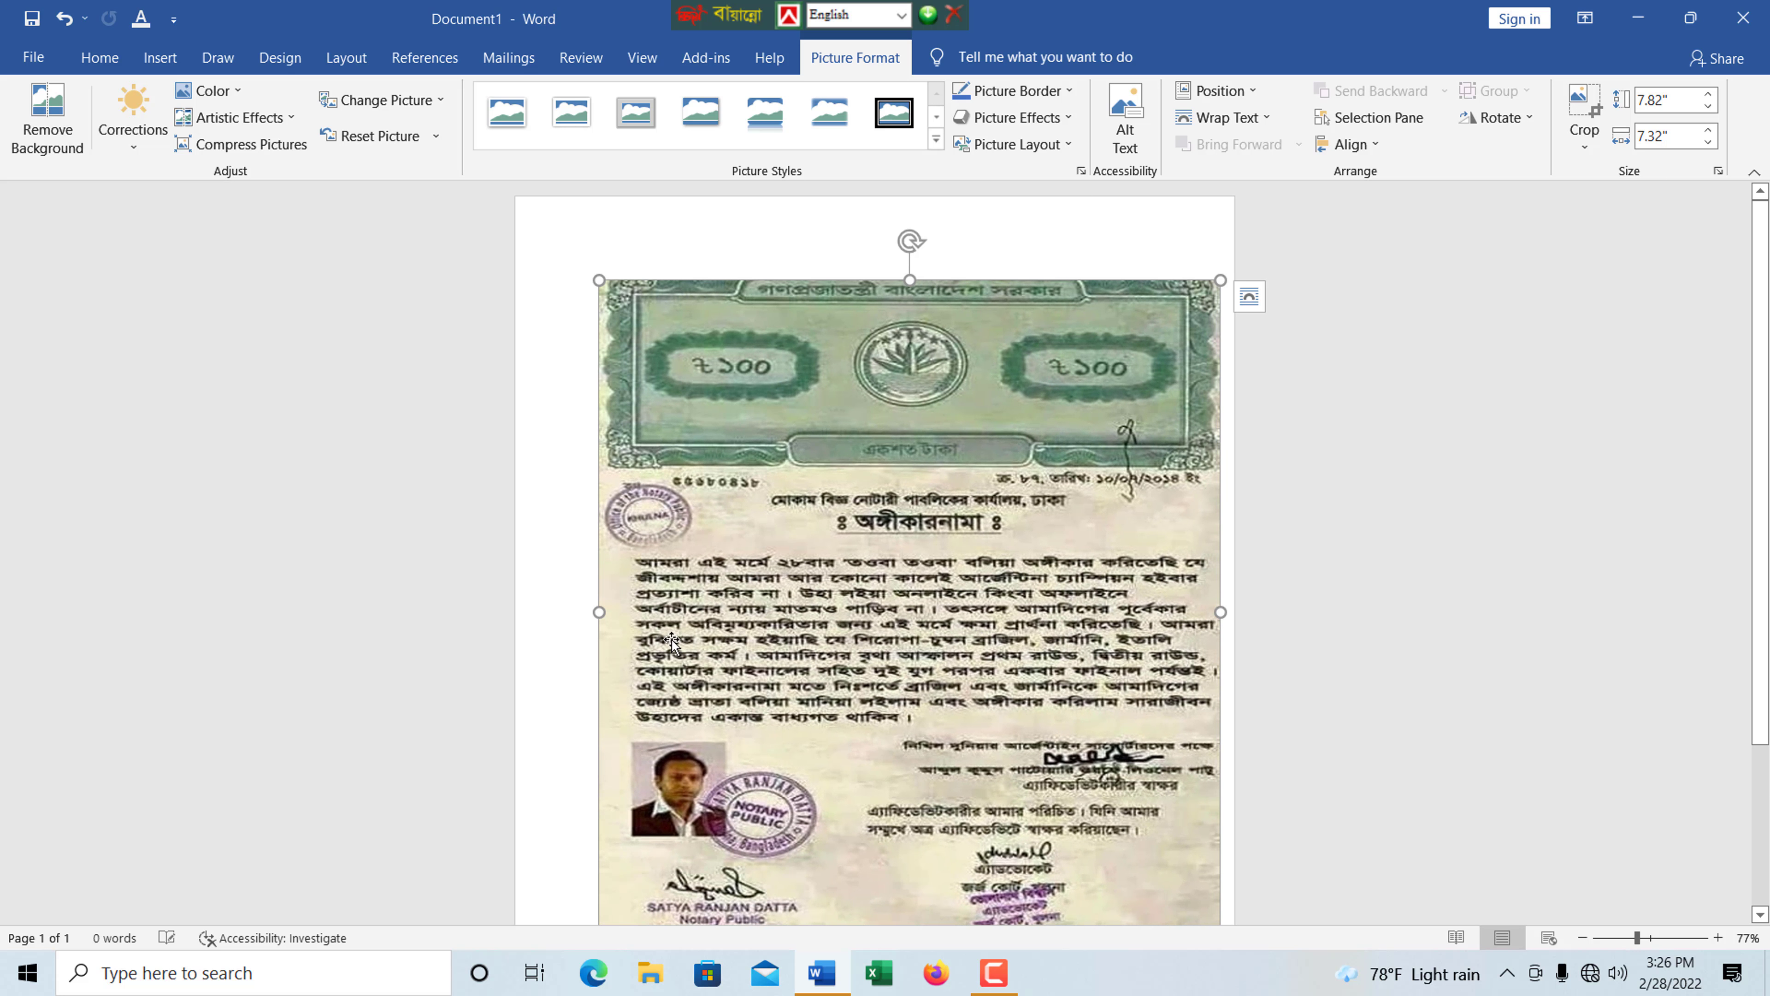
mouse_move(597, 615)
left_mouse_down()
mouse_move(557, 609)
mouse_move(770, 630)
mouse_move(613, 618)
left_mouse_up()
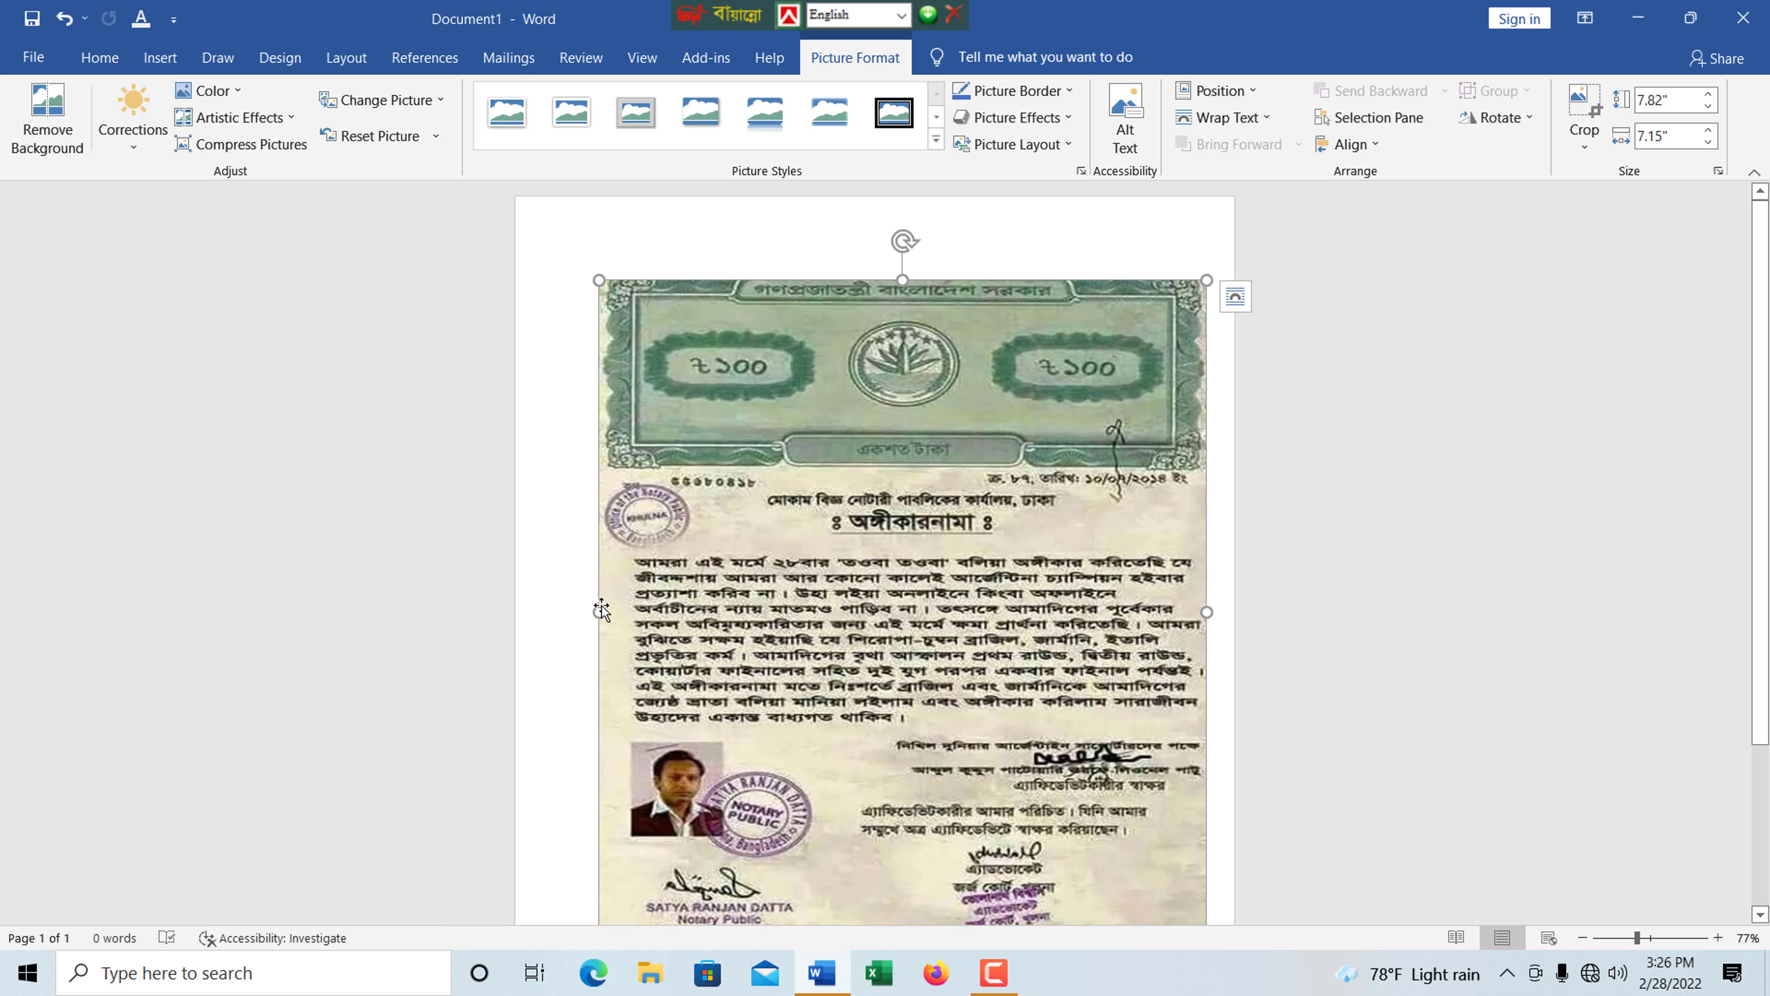
mouse_move(599, 609)
left_mouse_down()
mouse_move(580, 613)
mouse_move(611, 627)
left_mouse_up()
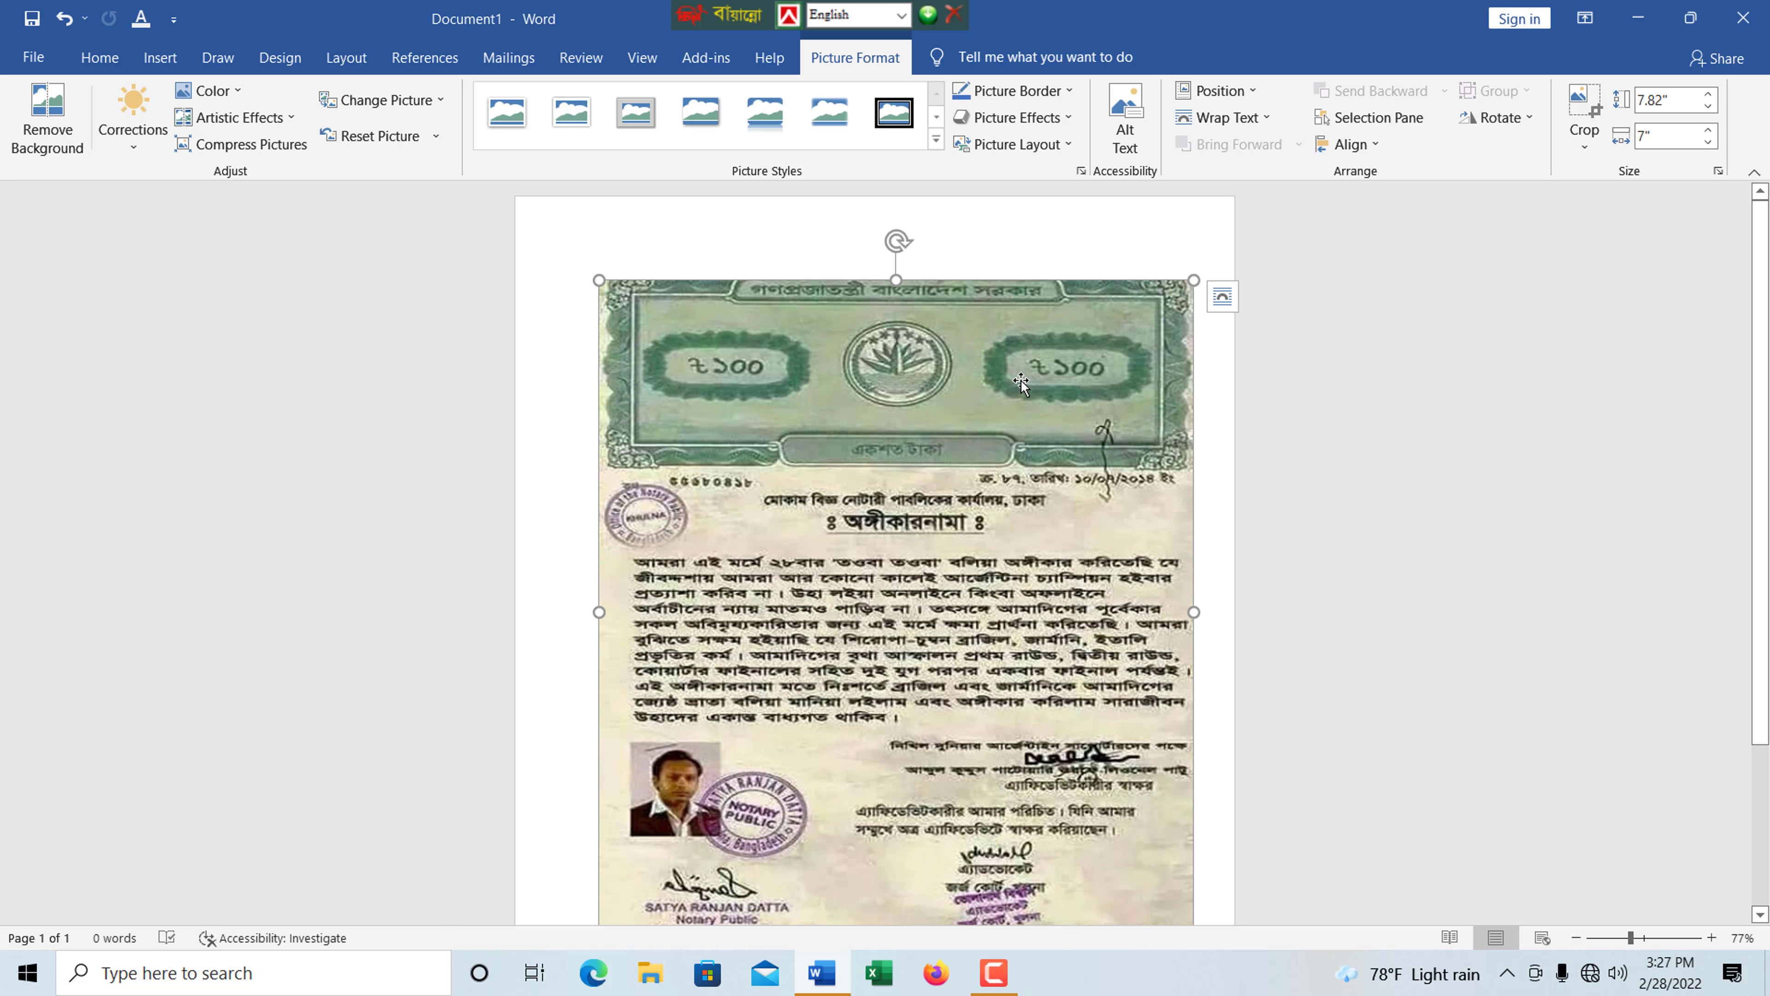
Set the picture's text wrapping to In Front of Text and move it slightly towards the page's top-left corner.
left_click(1230, 120)
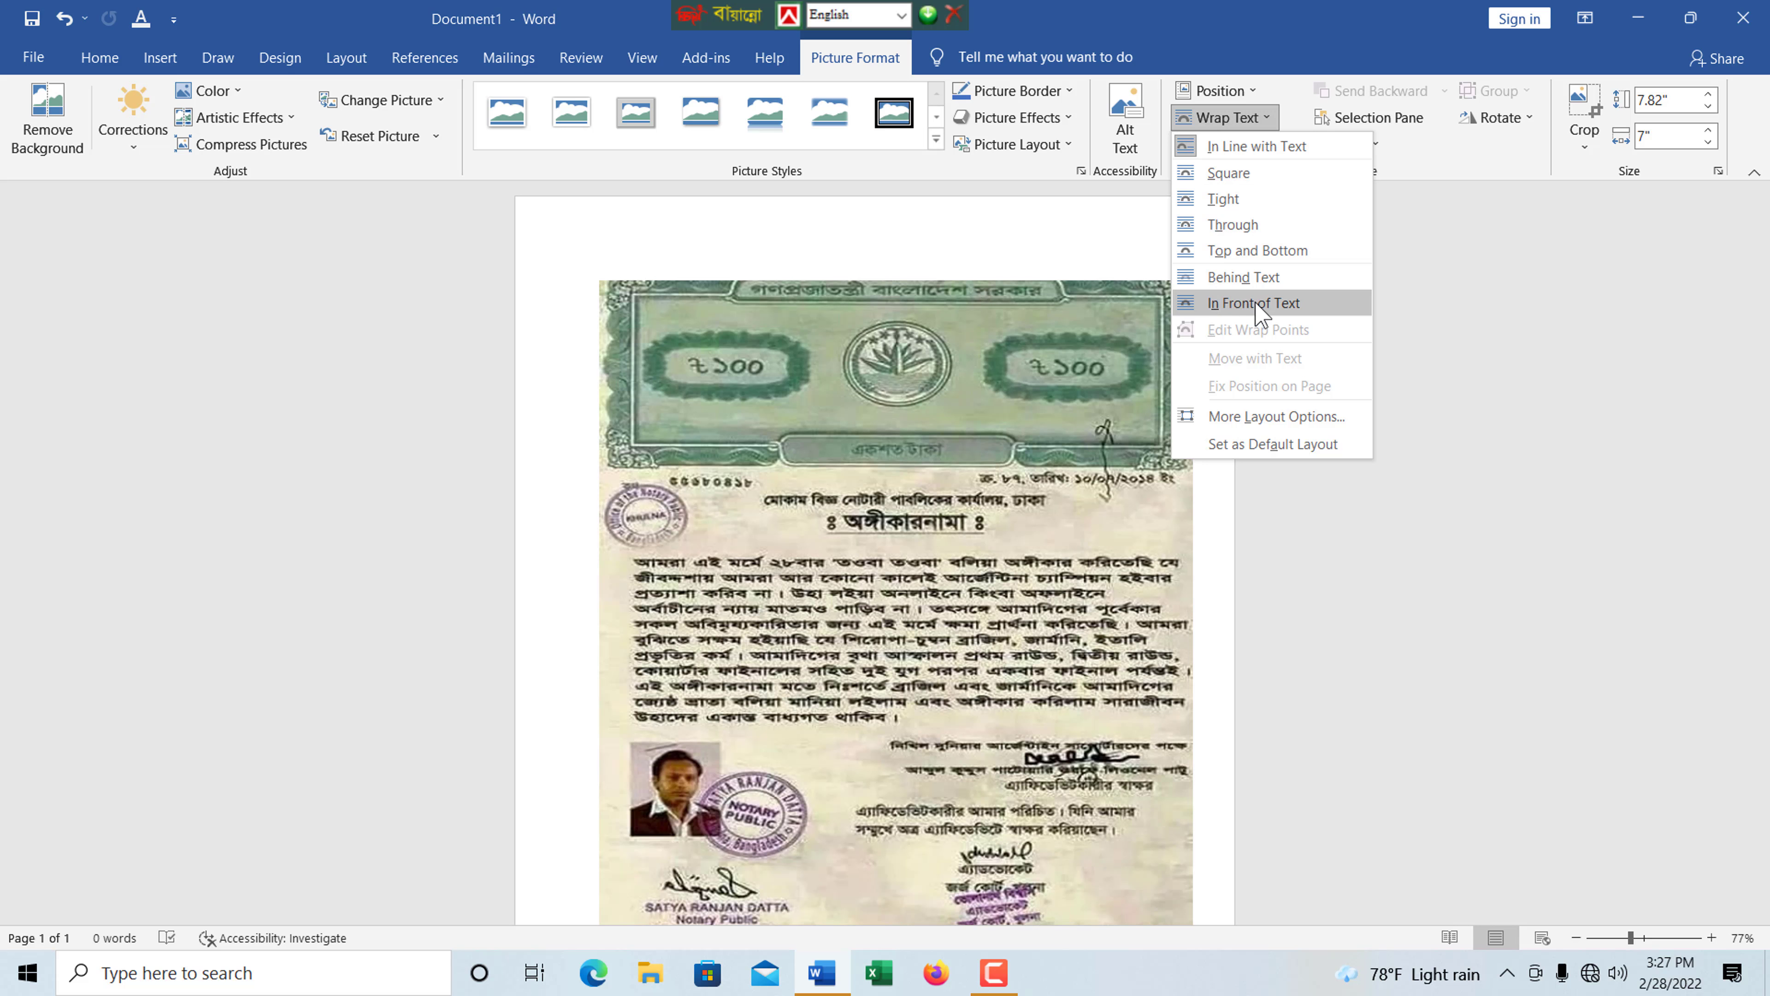
left_click(1281, 307)
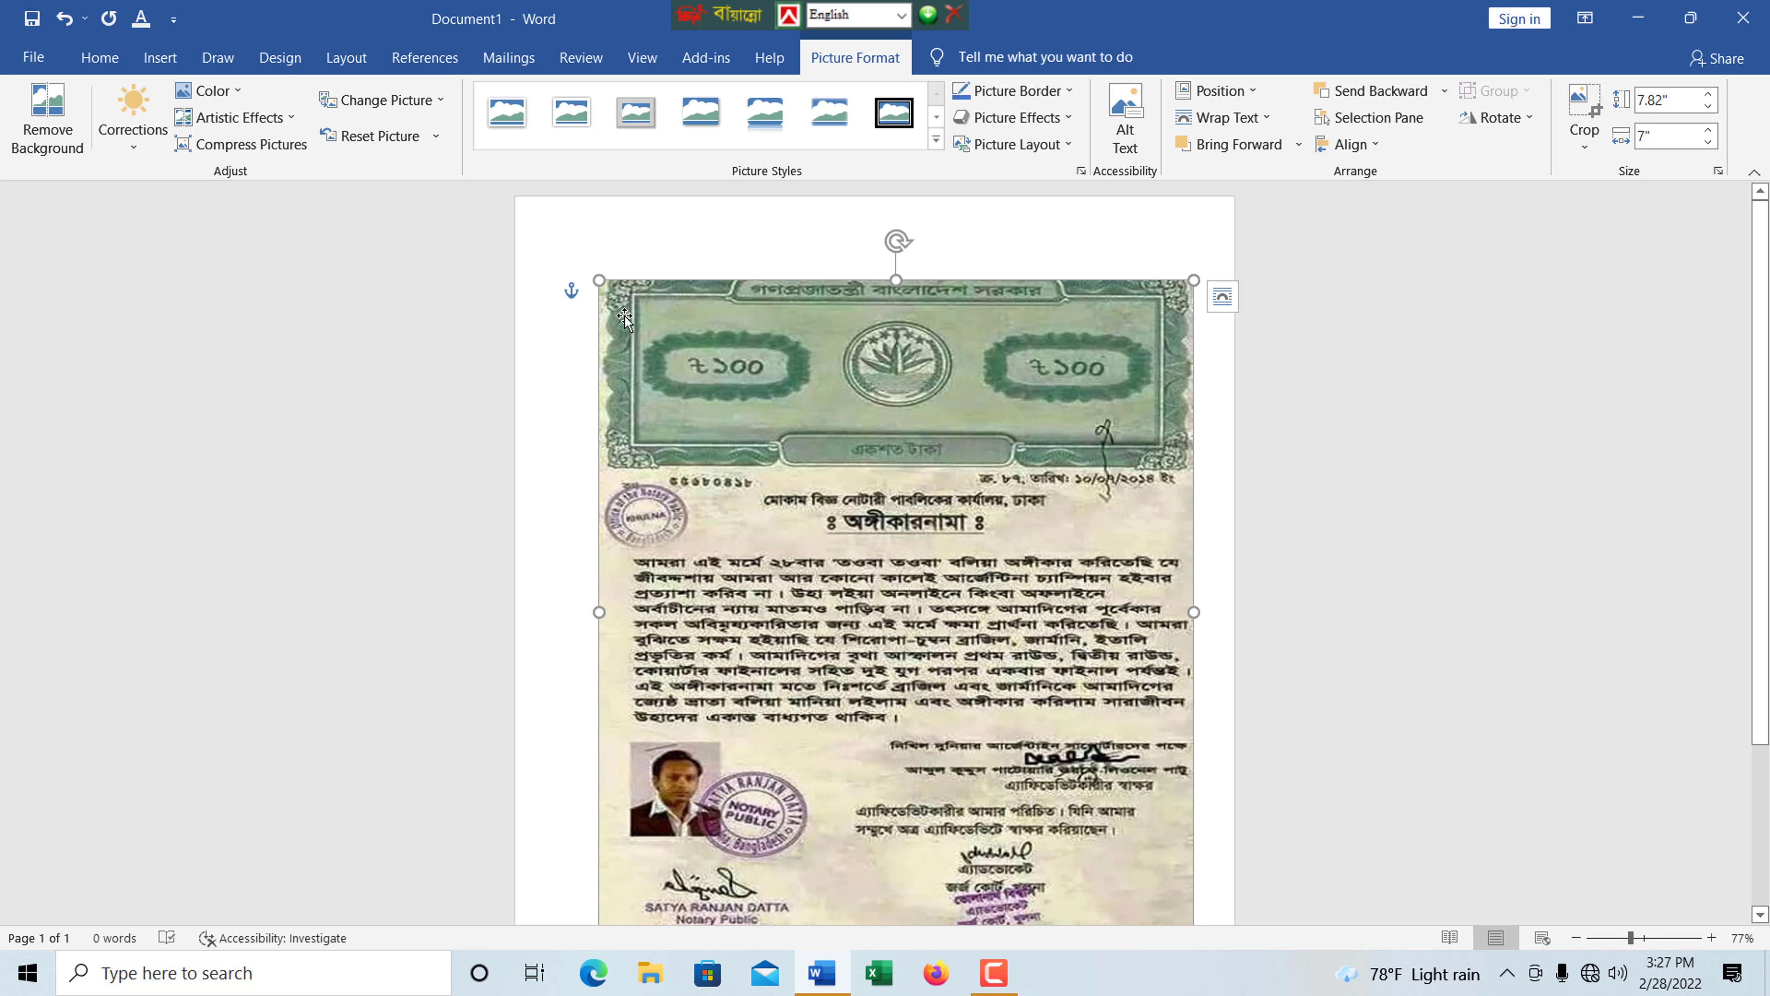
mouse_move(953, 497)
left_mouse_down()
mouse_move(900, 467)
mouse_move(952, 427)
mouse_move(943, 471)
left_mouse_up()
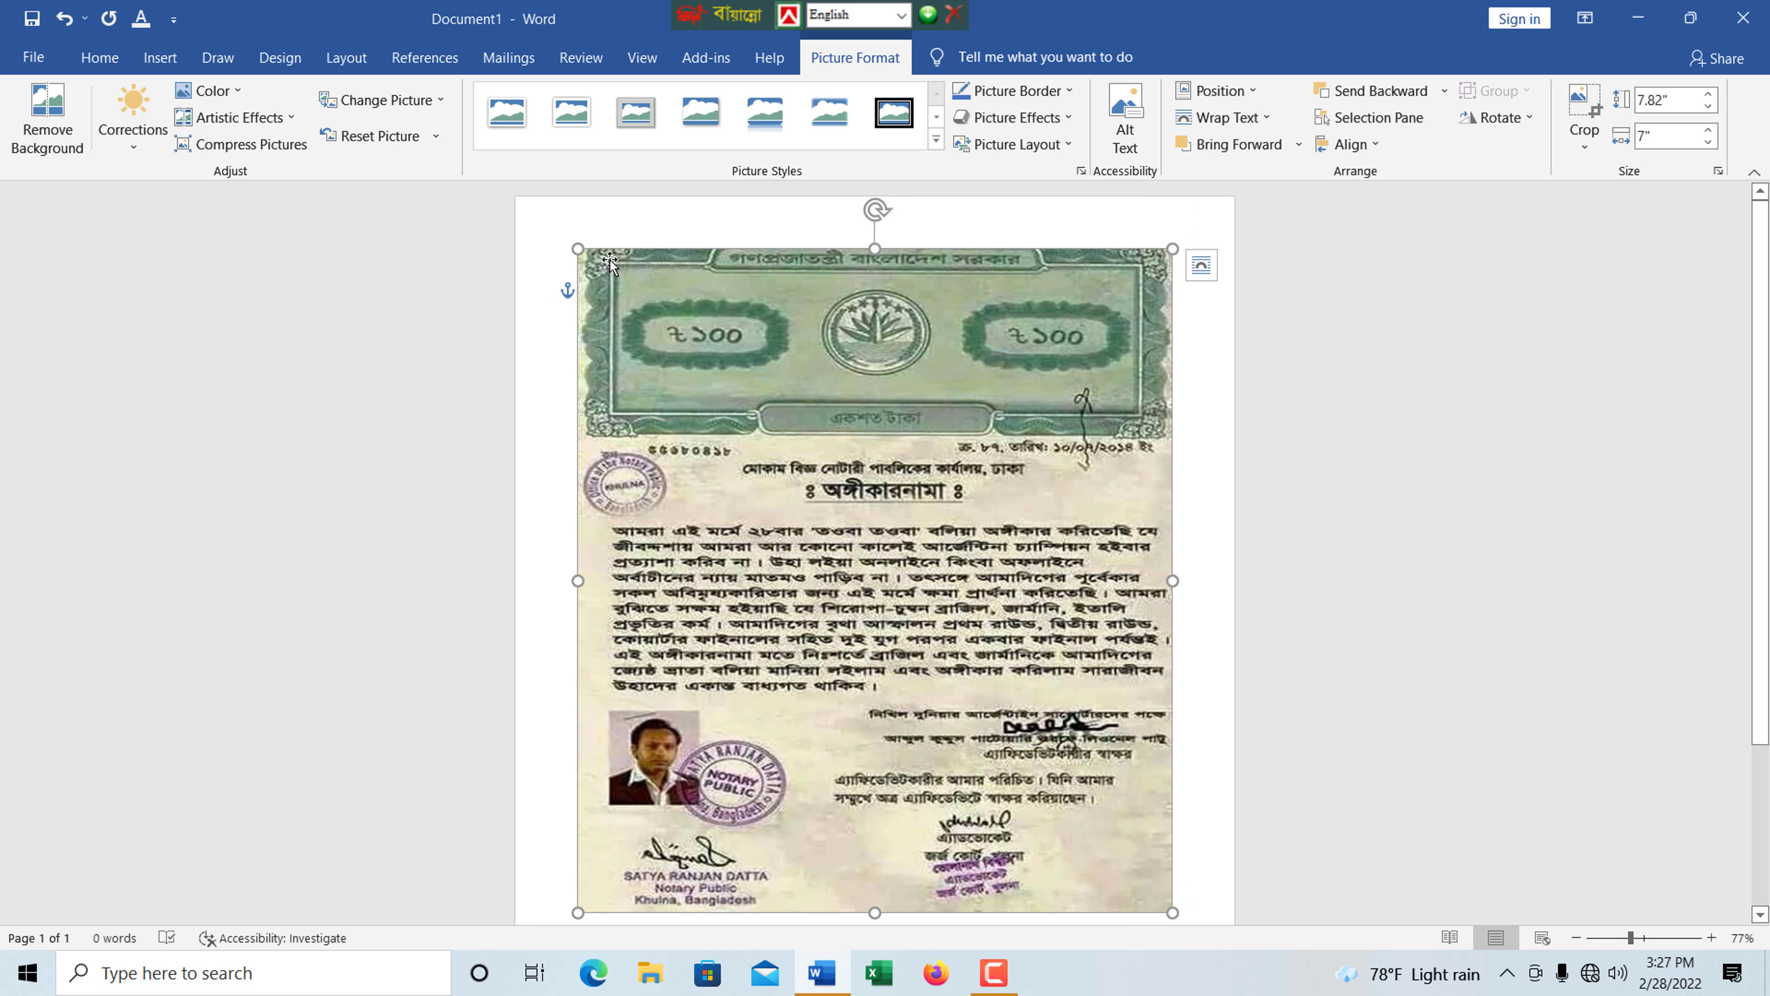
Stretch the picture to the page's top, left and right edges, about 9.03 inches high and 8.47 inches wide.
left_click_drag(580, 252, 538, 230)
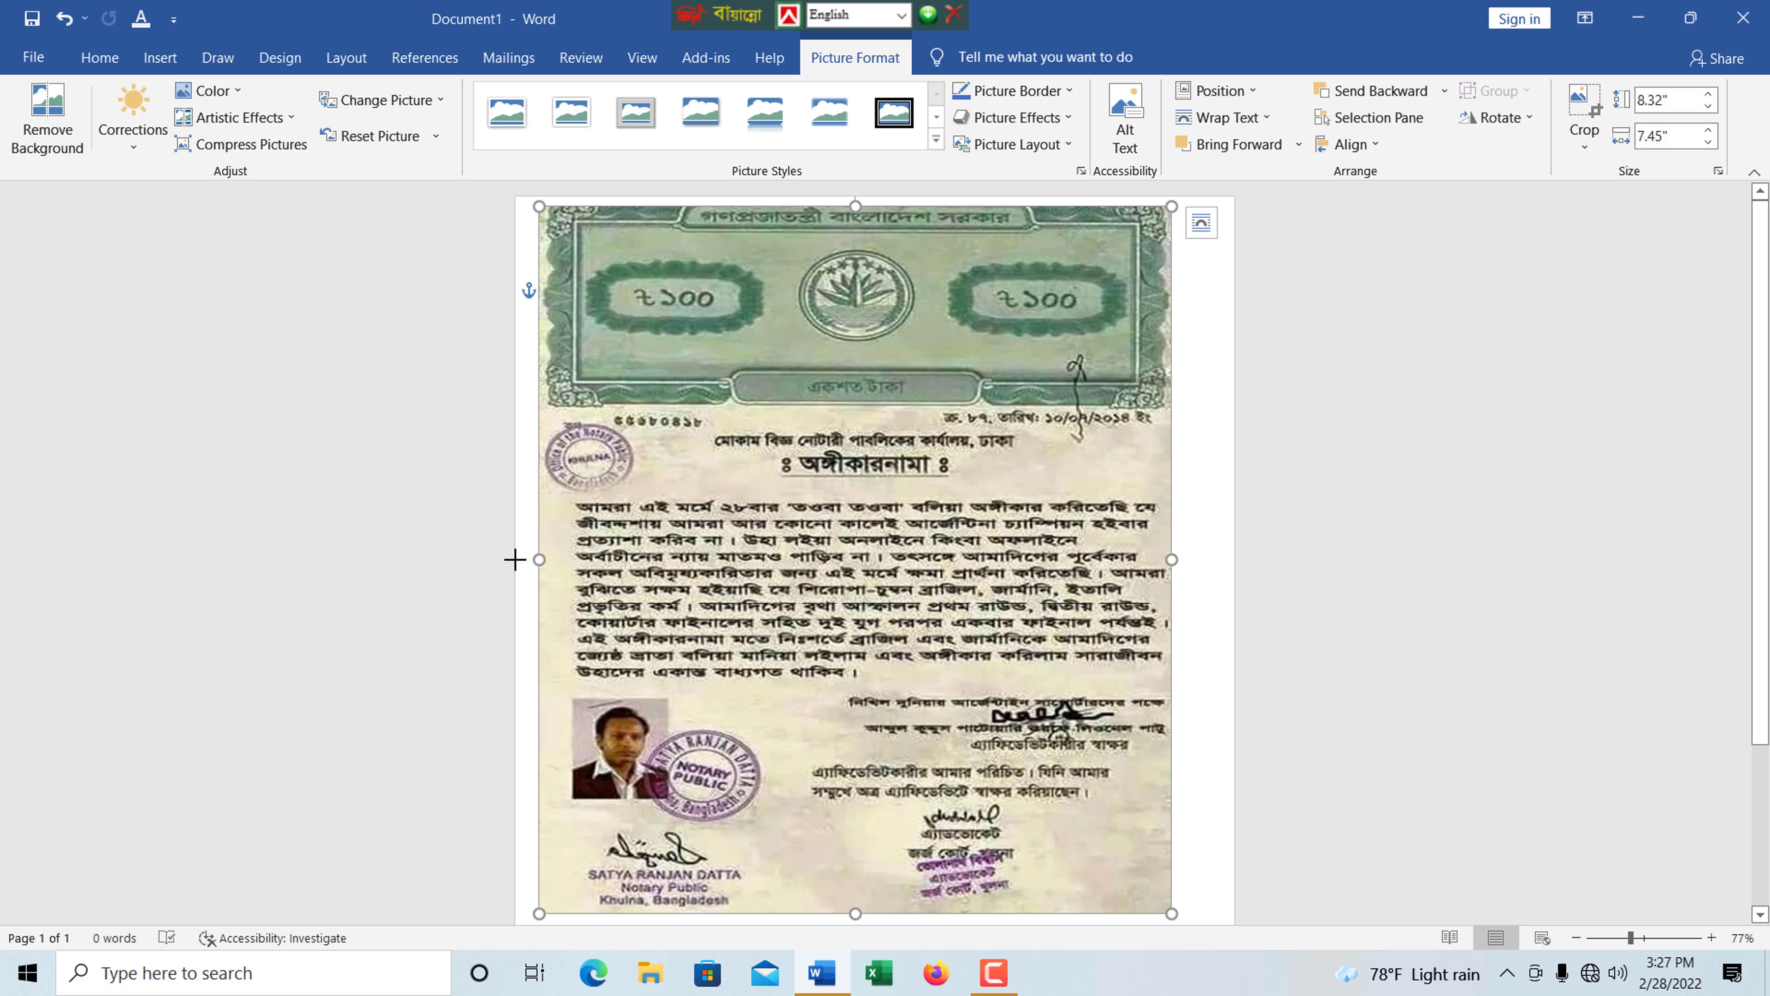
left_click_drag(515, 559, 503, 558)
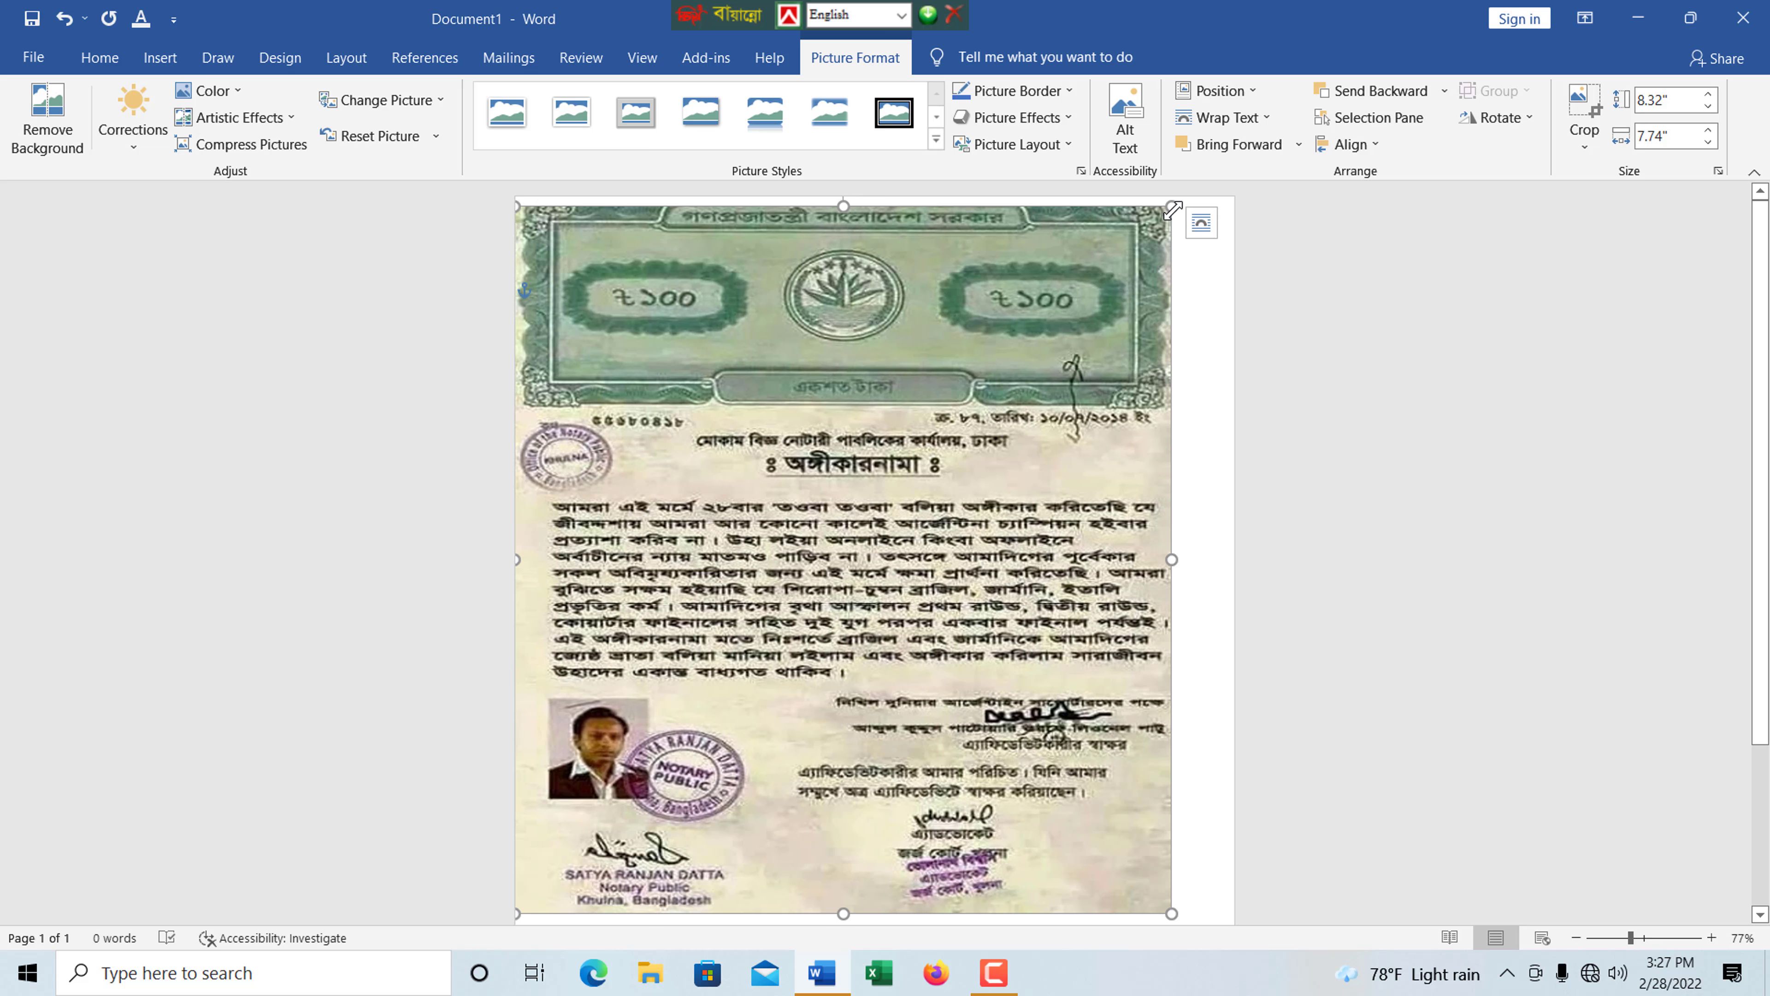
left_click_drag(1171, 210, 1174, 205)
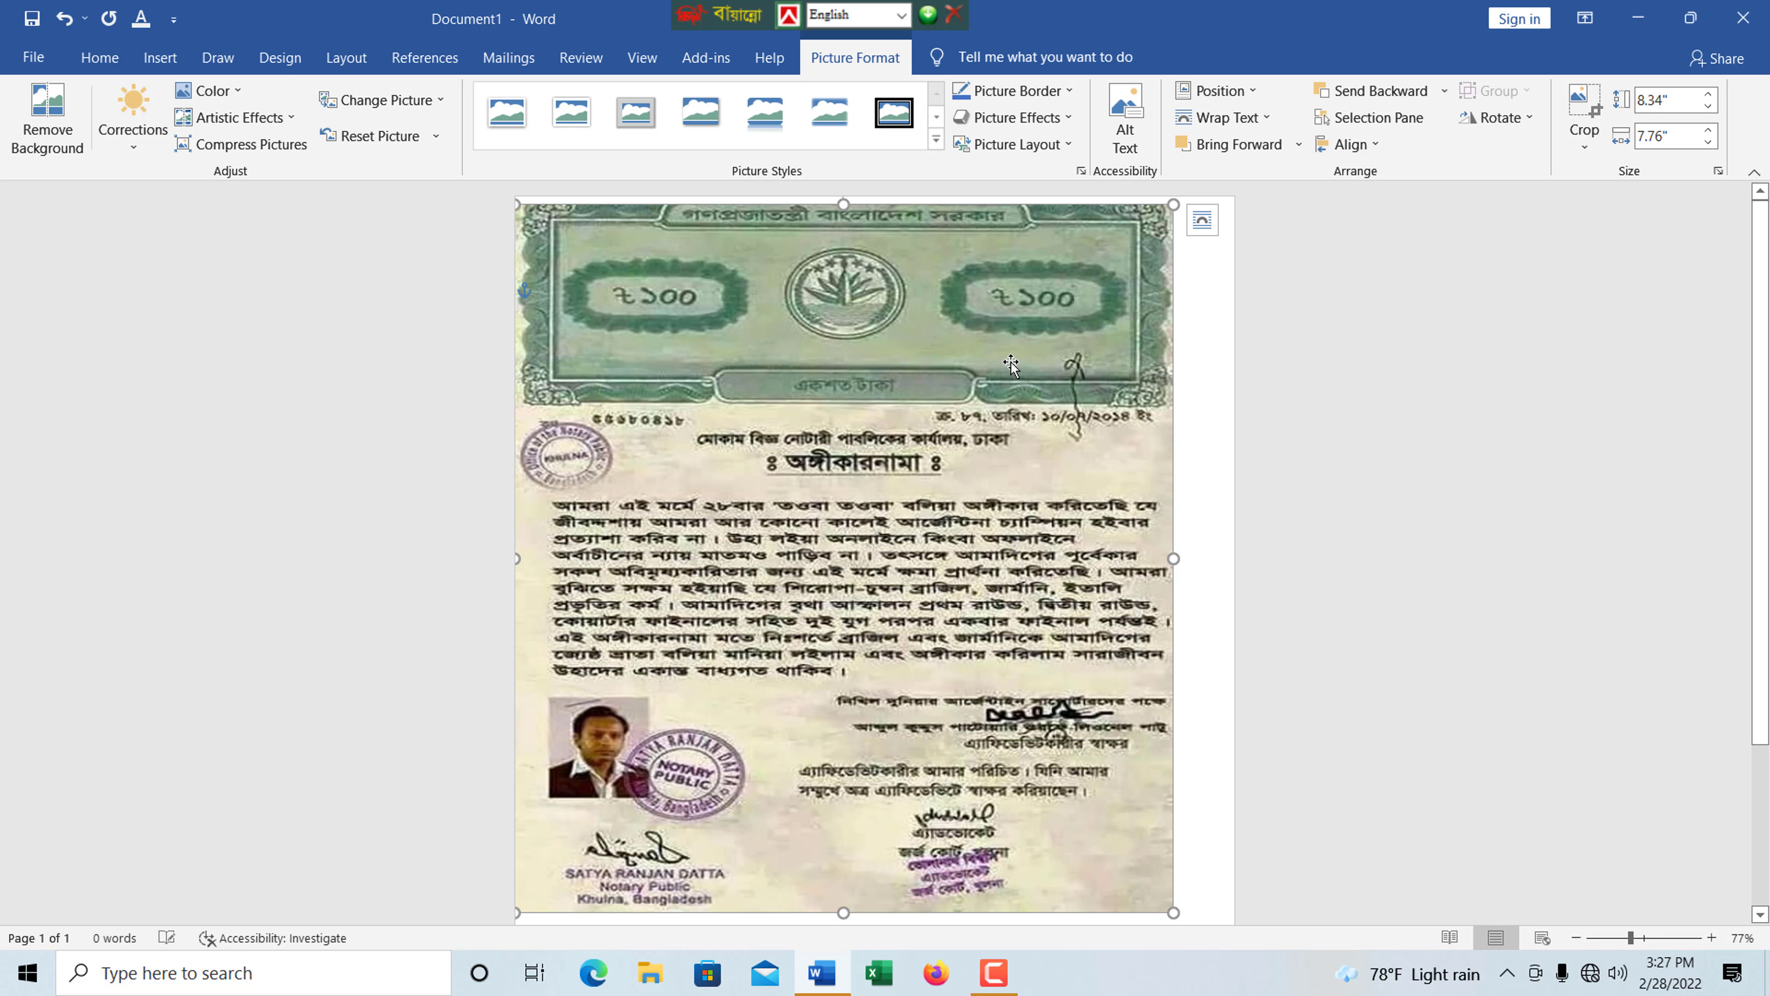
left_click_drag(1010, 364, 1021, 414)
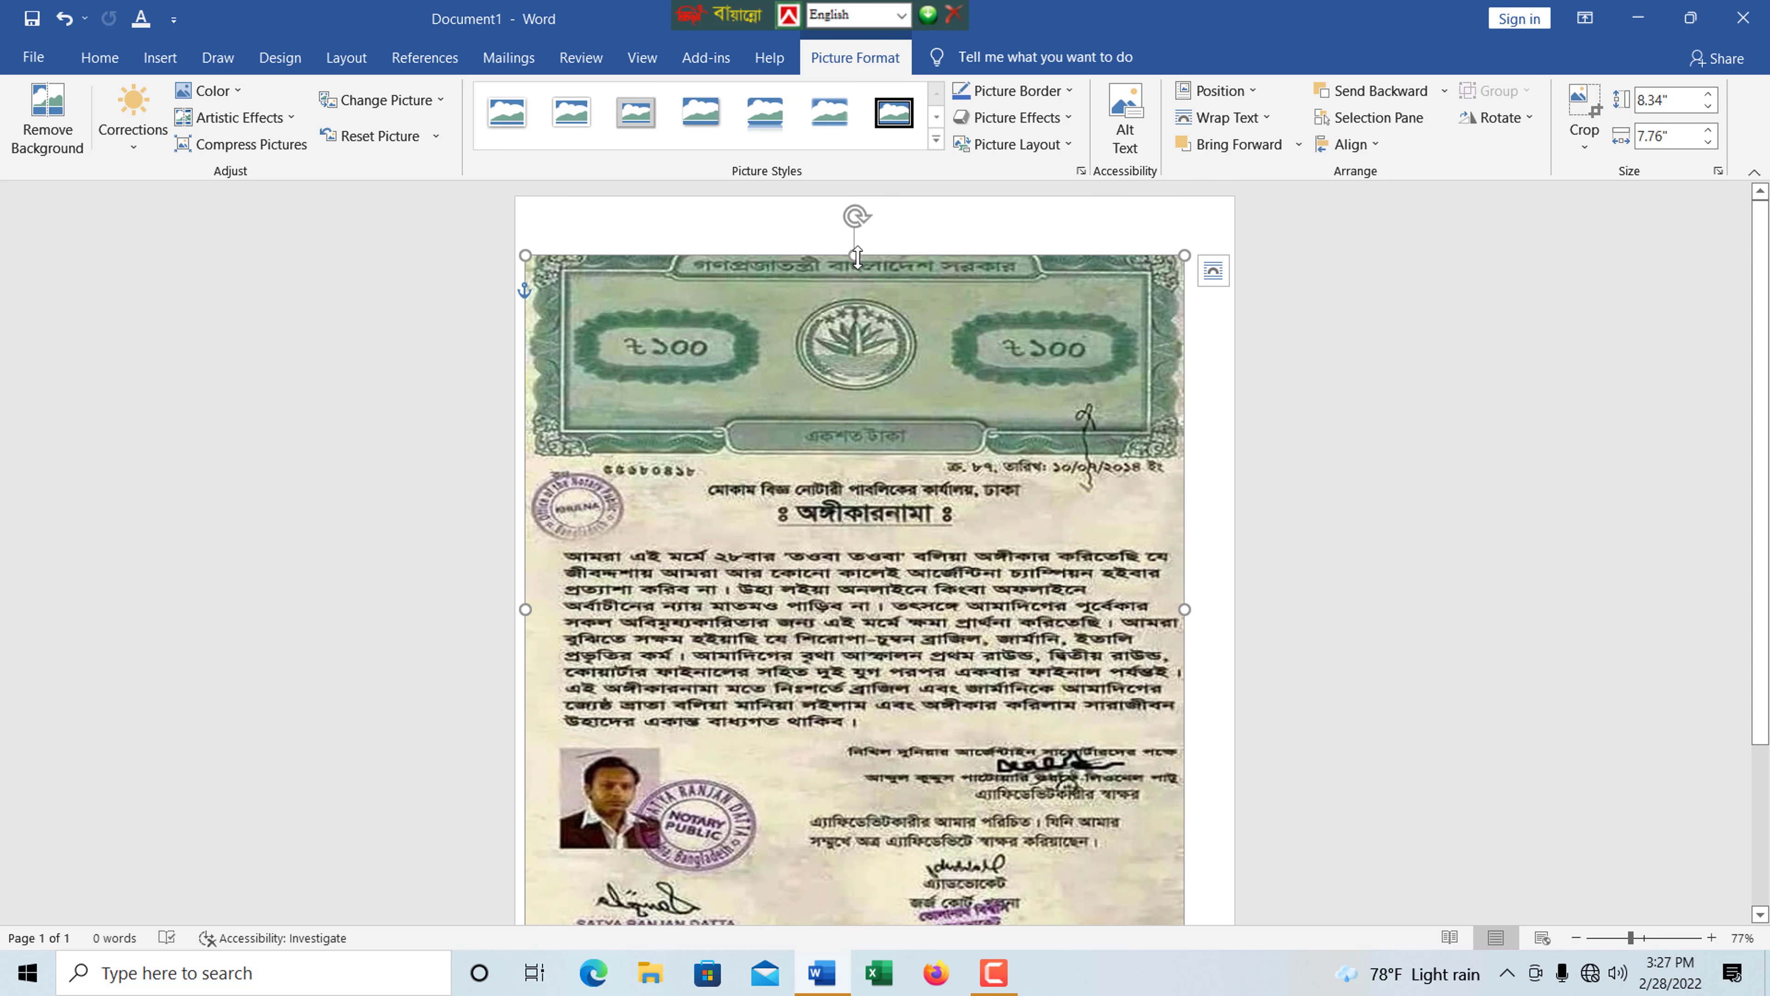
left_click_drag(856, 258, 856, 198)
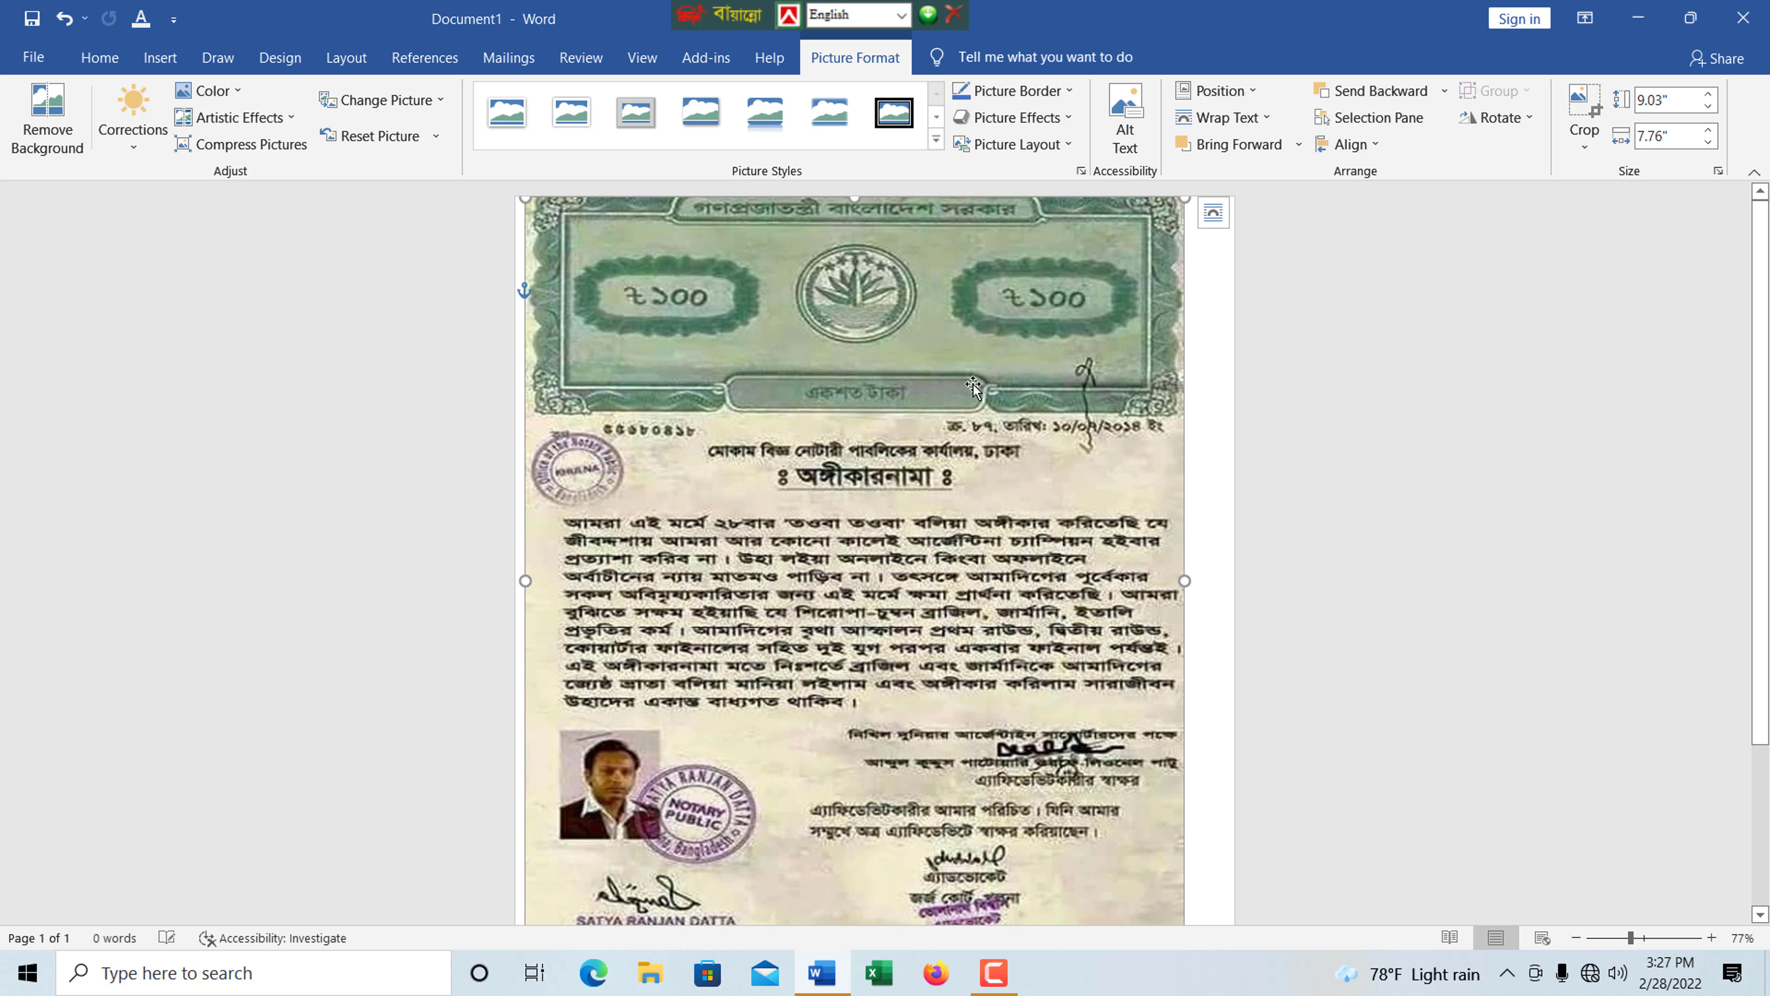
left_click_drag(1183, 577, 1234, 580)
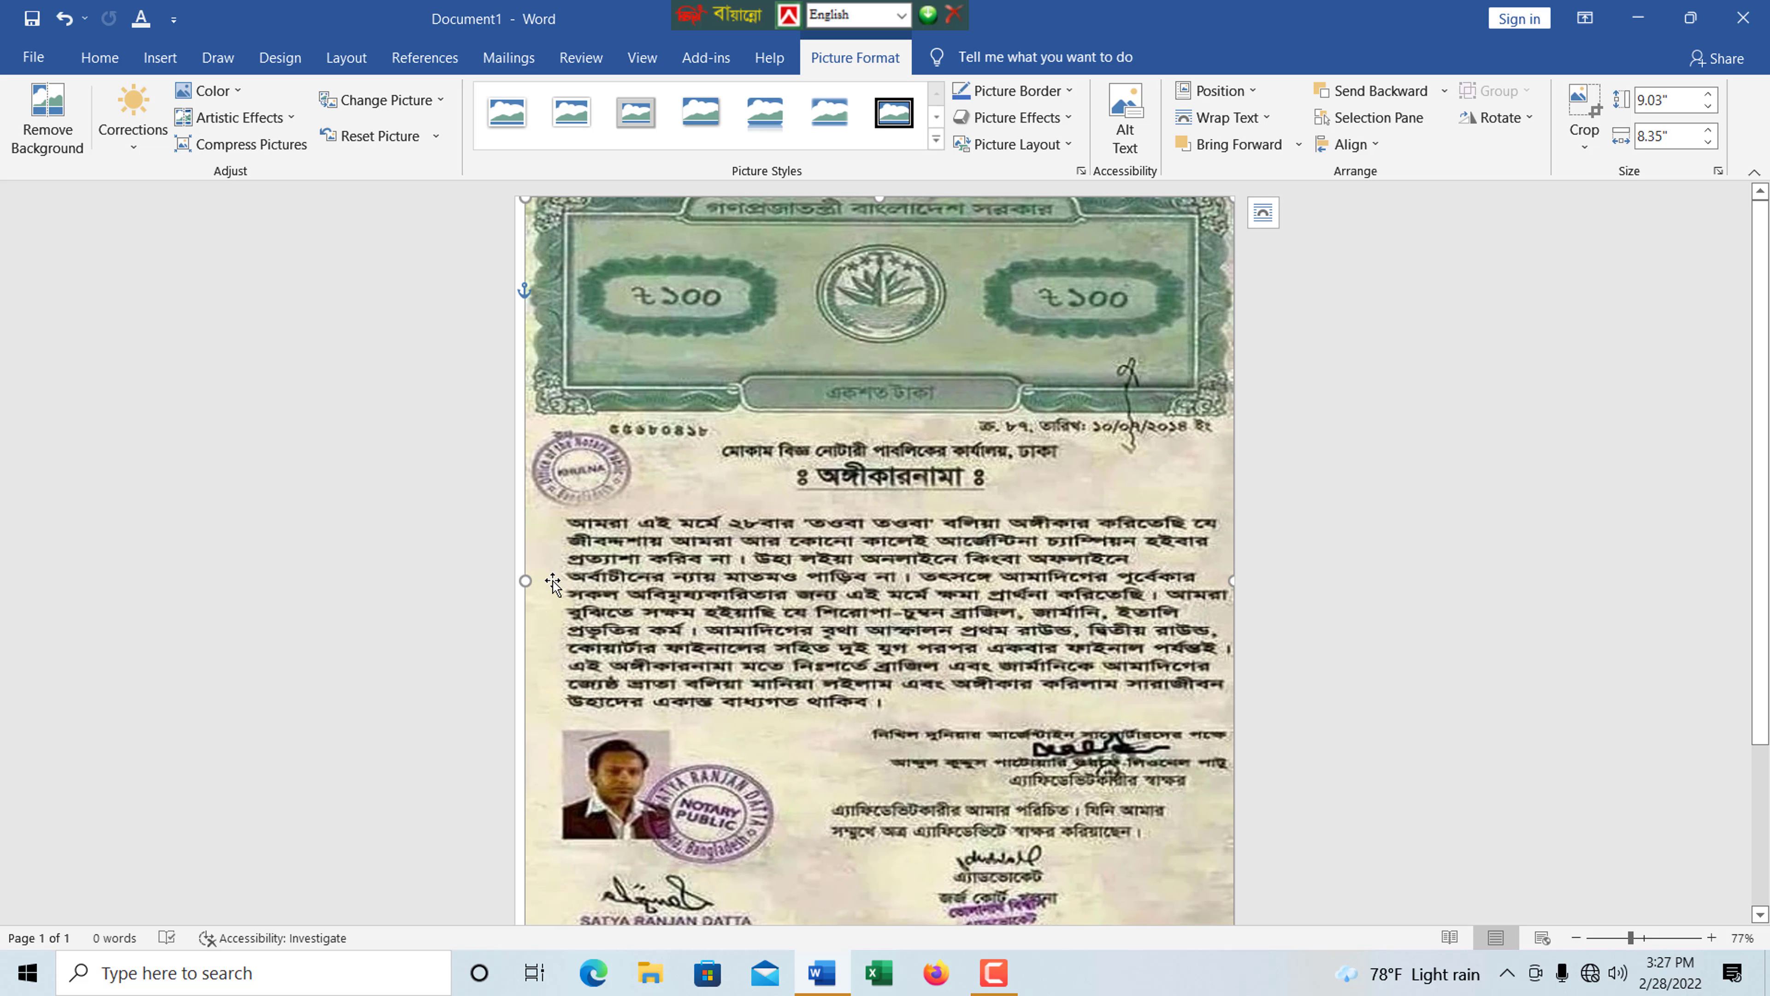
left_click_drag(526, 580, 516, 580)
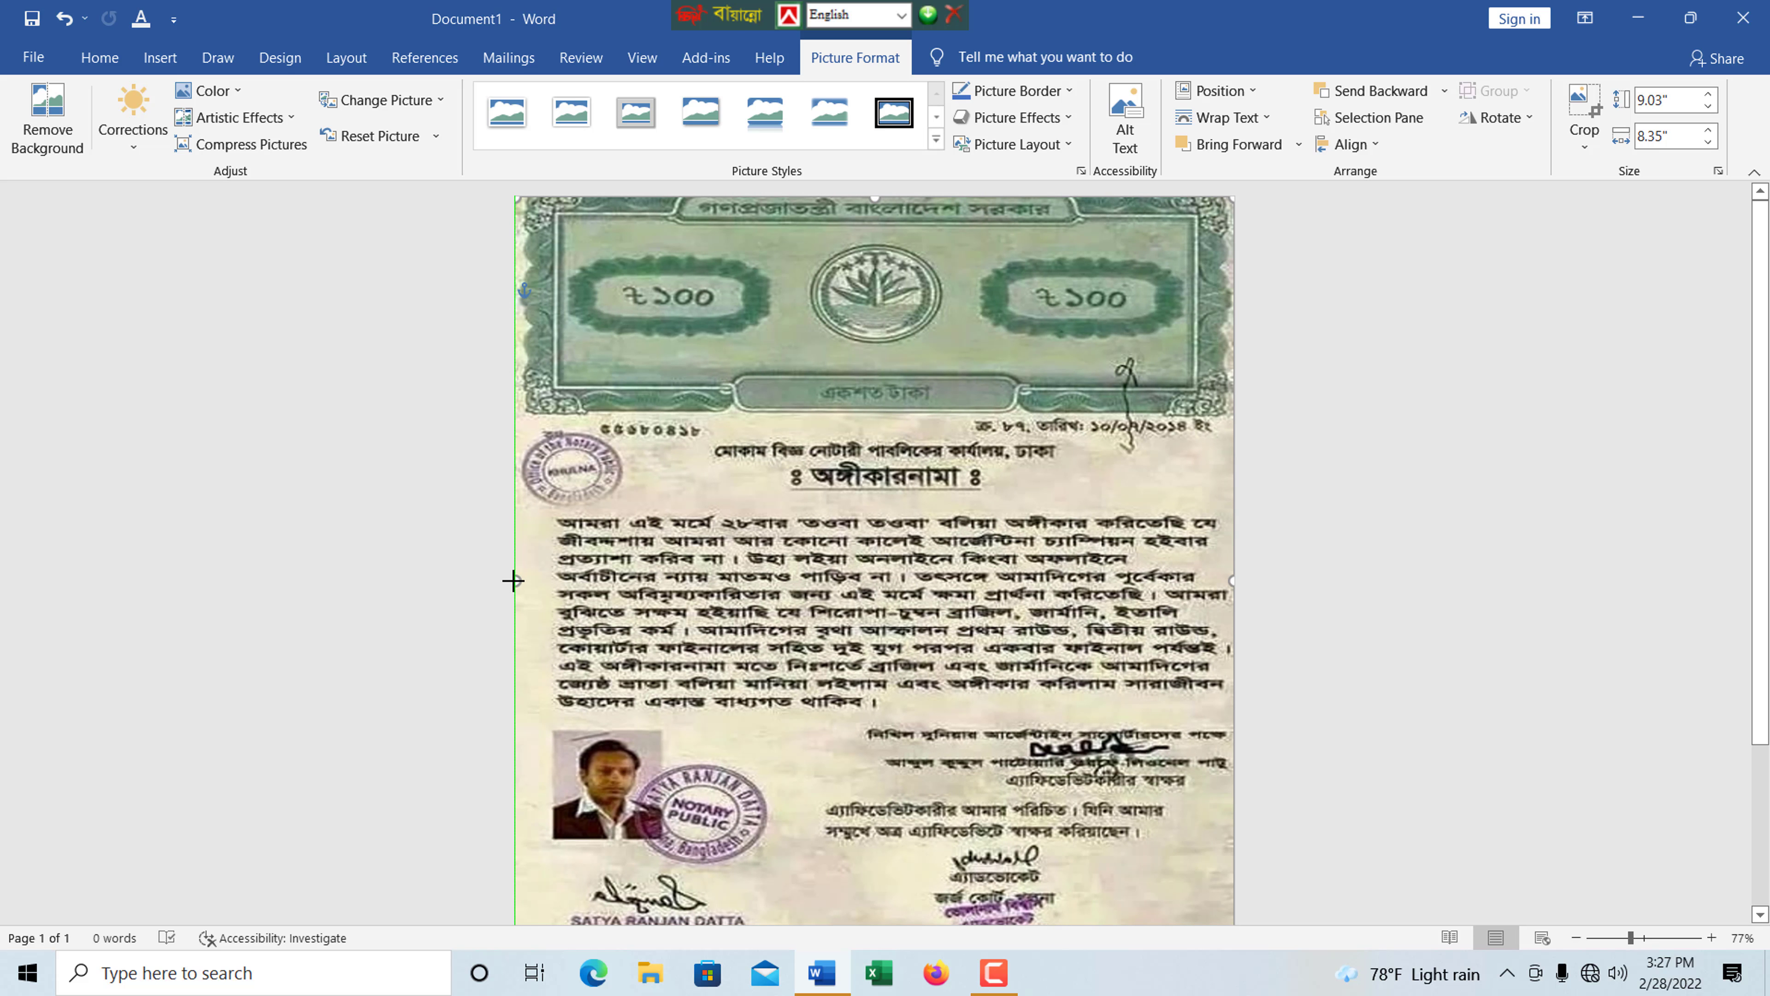
Extend the picture down to the page's bottom edge, to a height of about 10.97 inches.
scroll(864, 631, "down", 3)
scroll(865, 631, "down", 1)
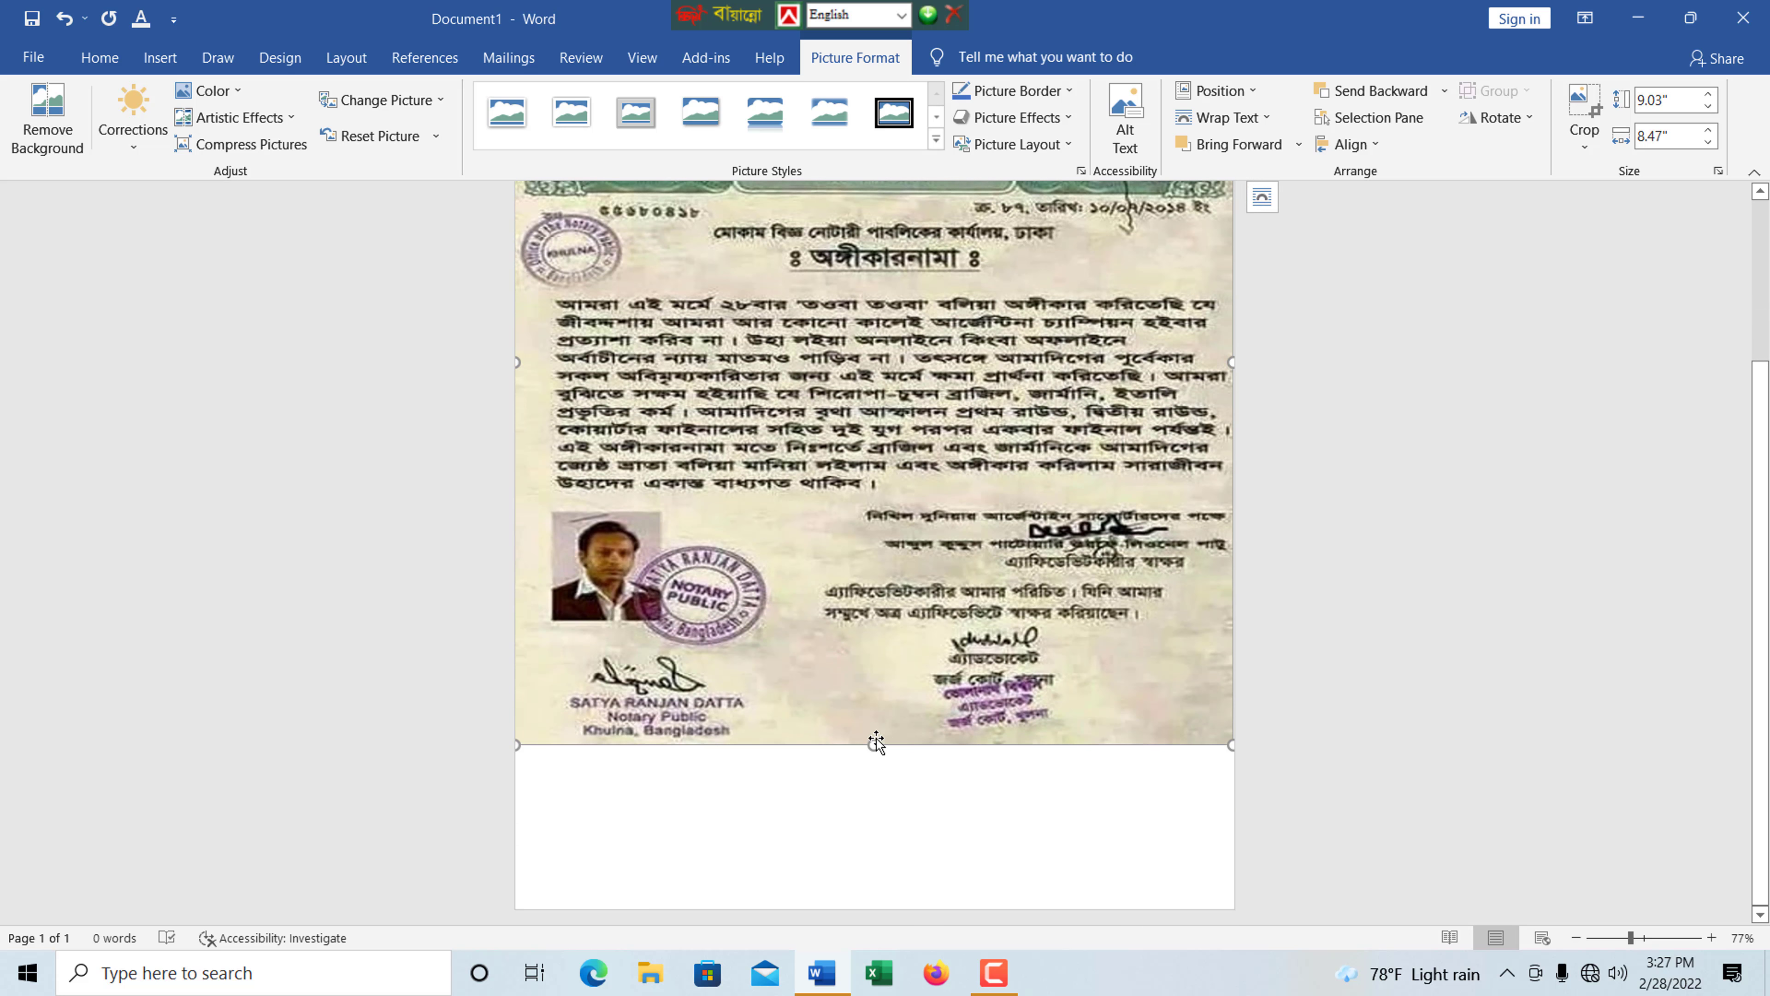
left_click_drag(870, 778, 888, 910)
scroll(1018, 662, "up", 3)
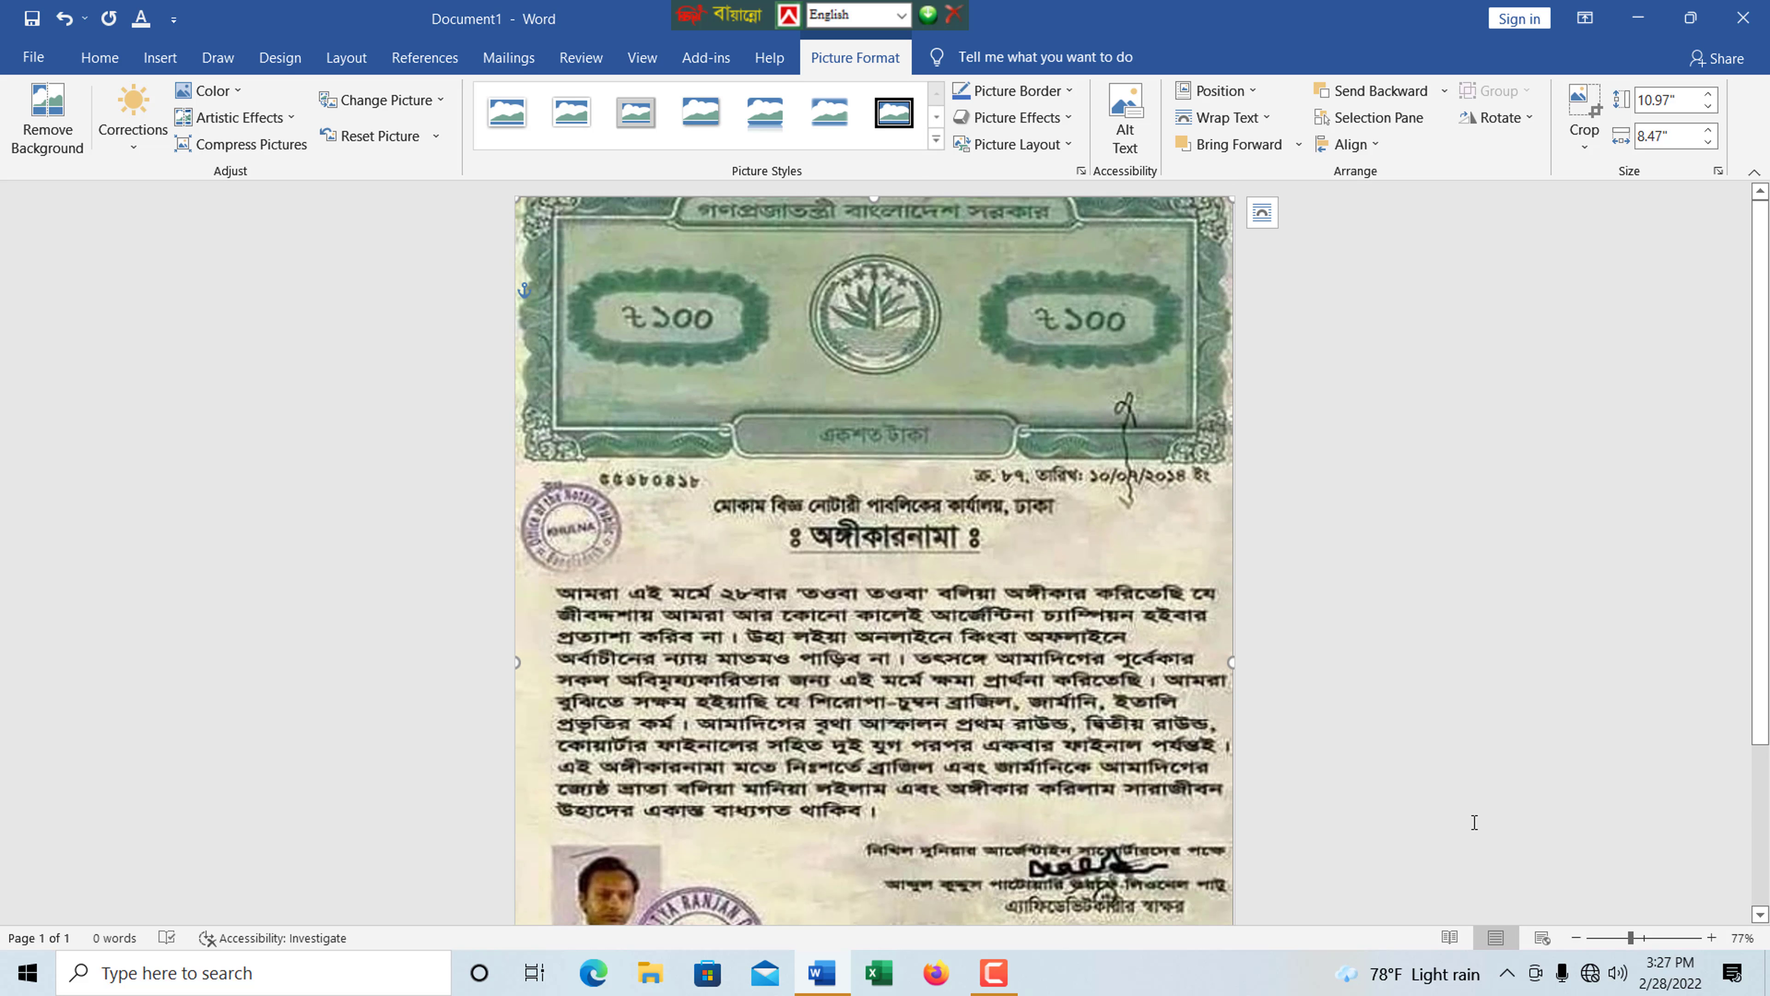
left_click_drag(1631, 938, 1621, 947)
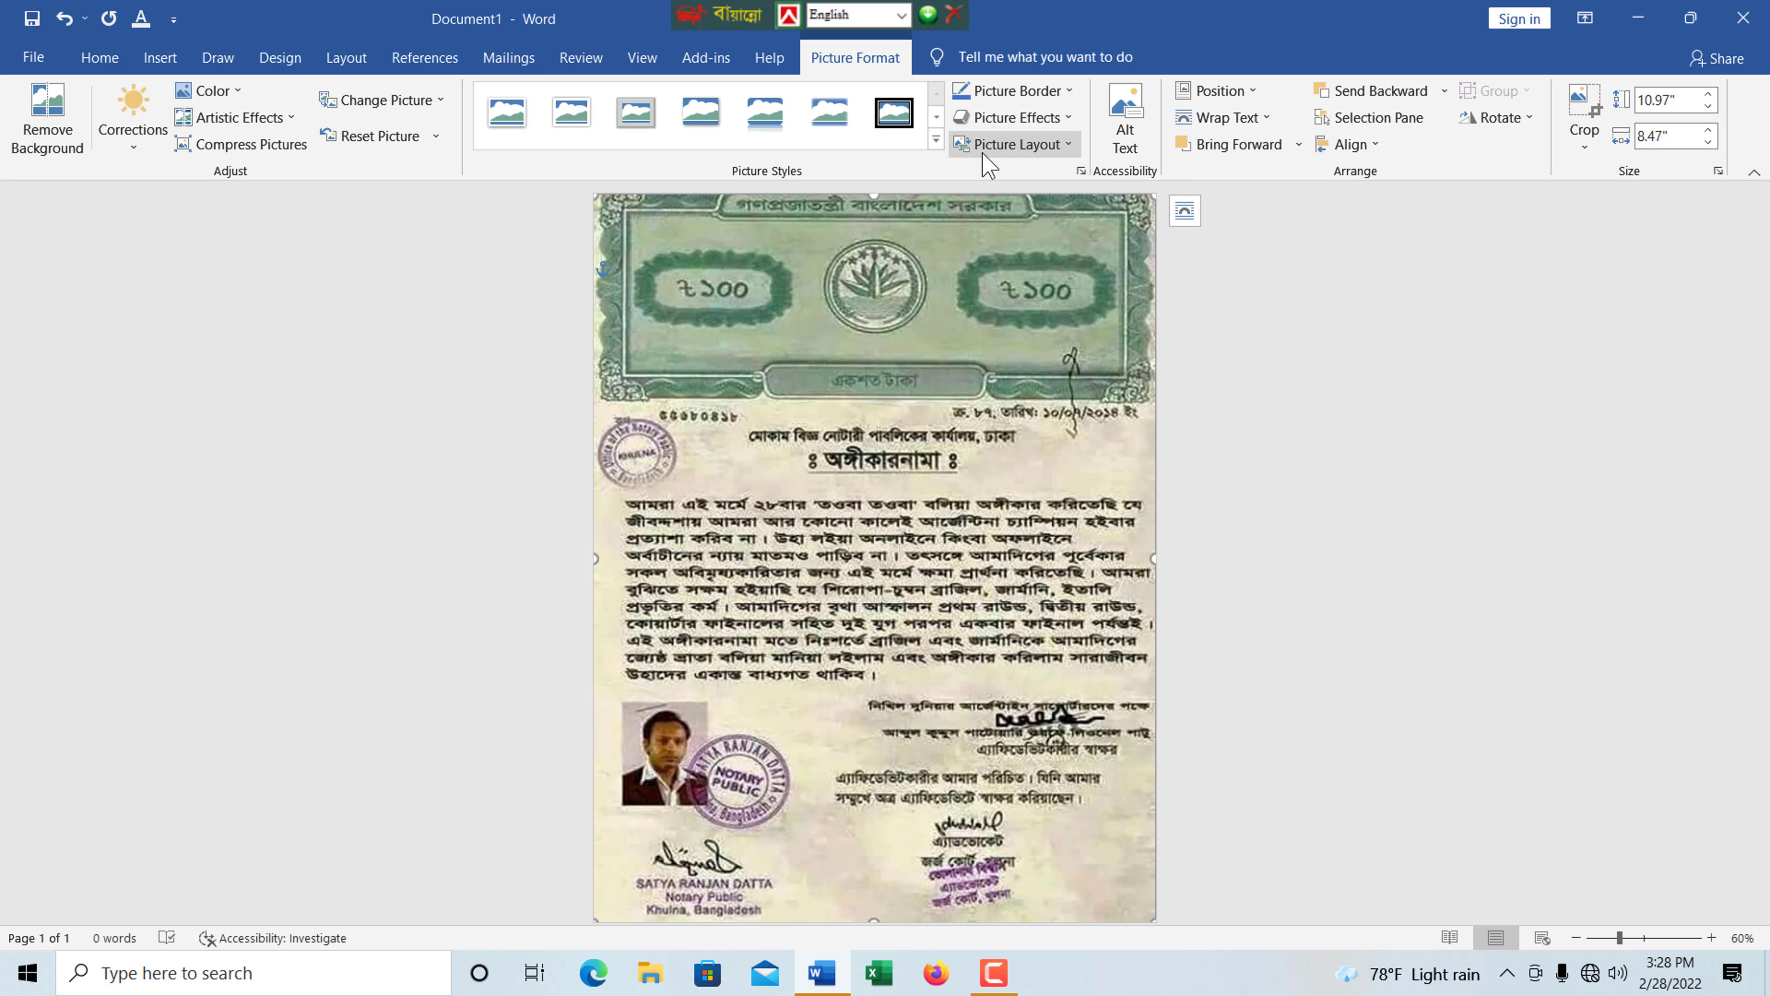
Open the picture's formatting options and expand the Picture Corrections settings.
left_click(1081, 171)
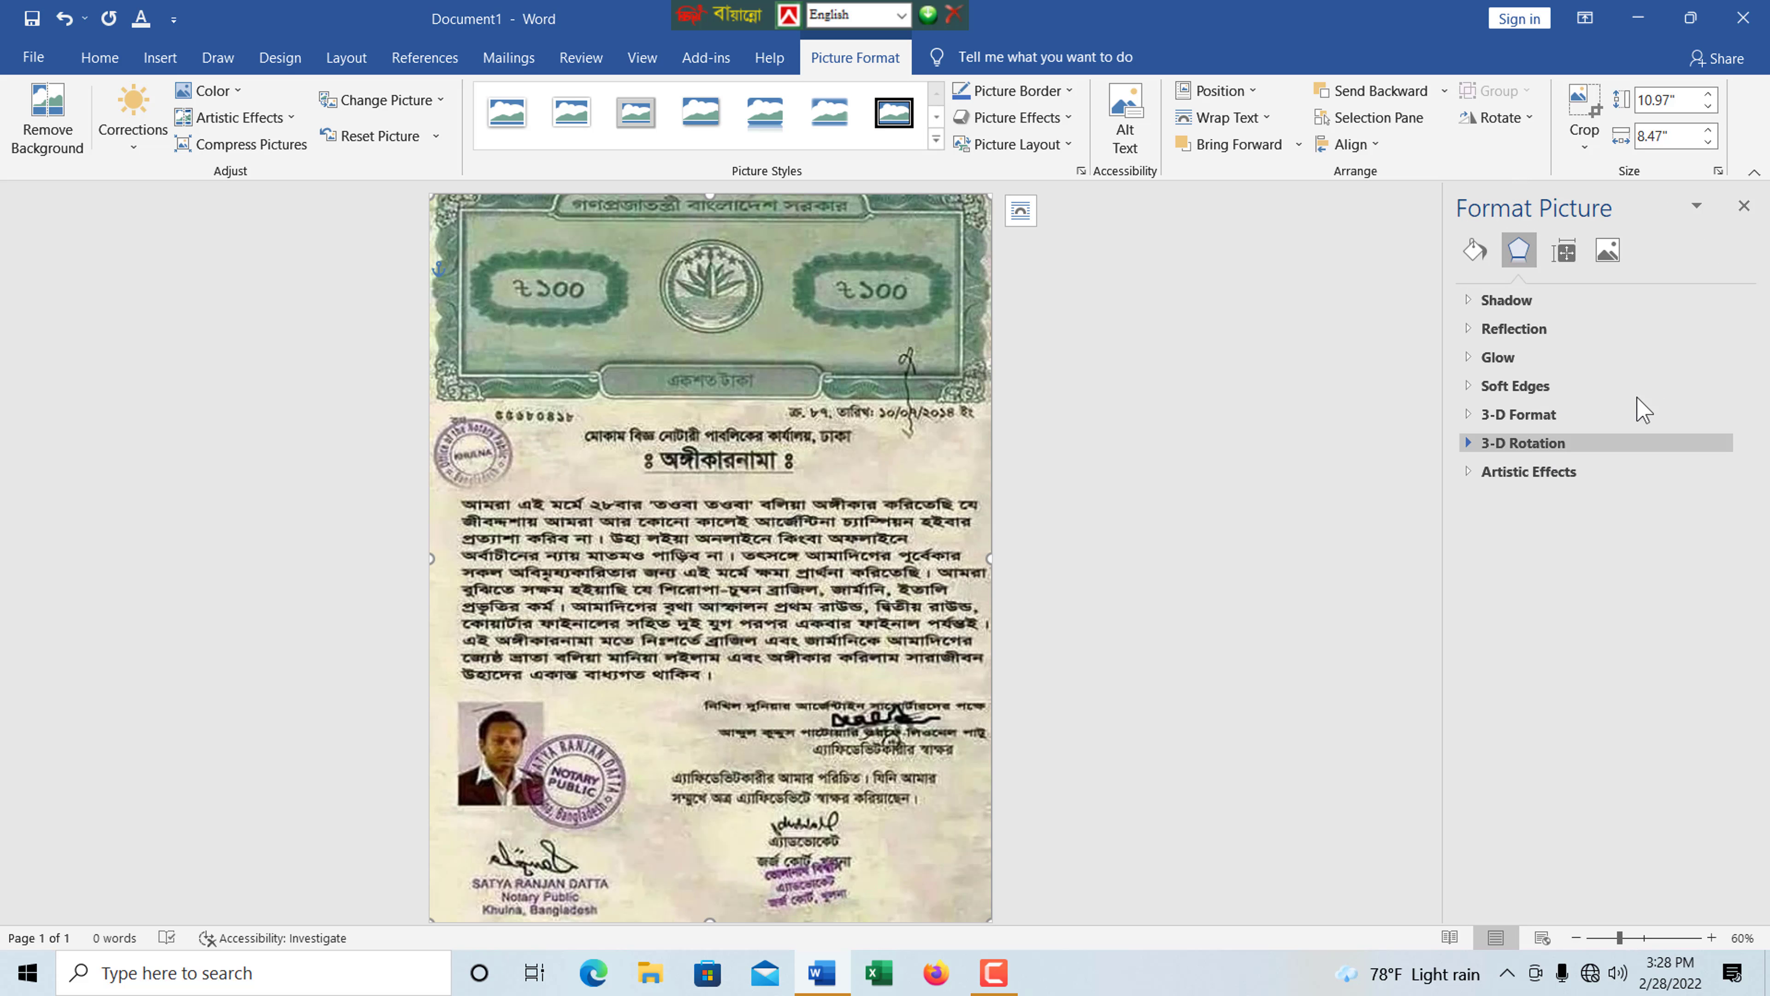
left_click(1610, 252)
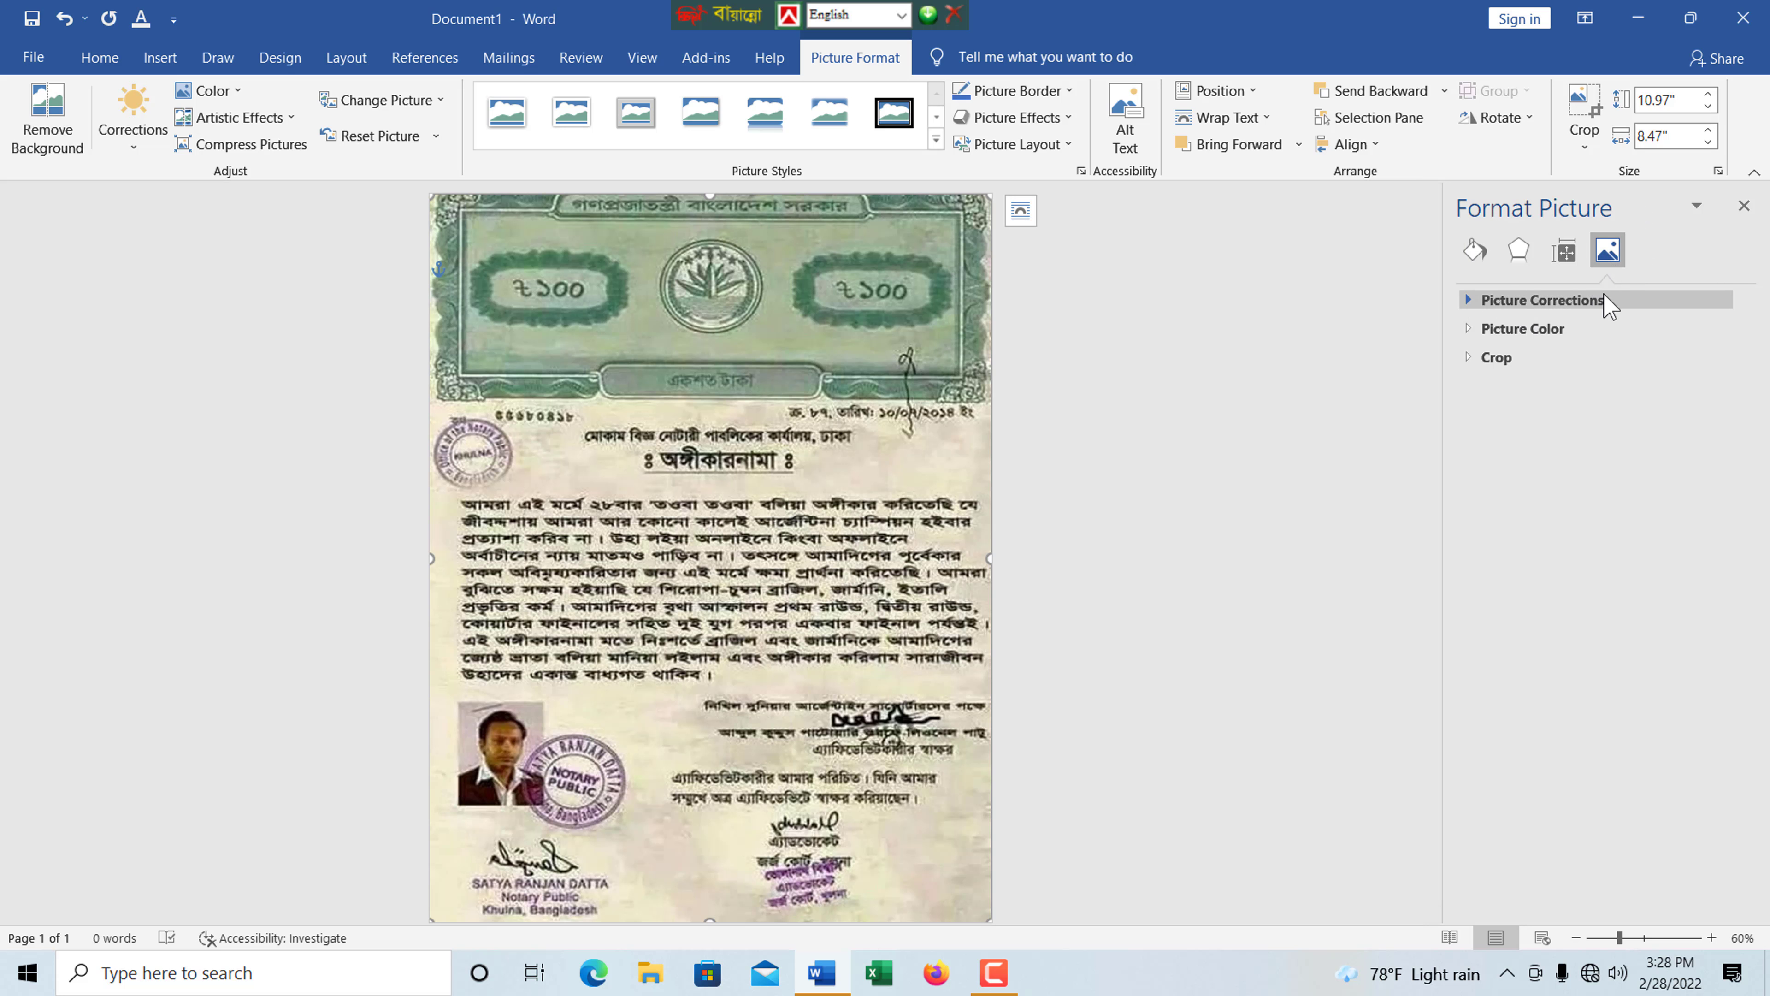
left_click(1509, 307)
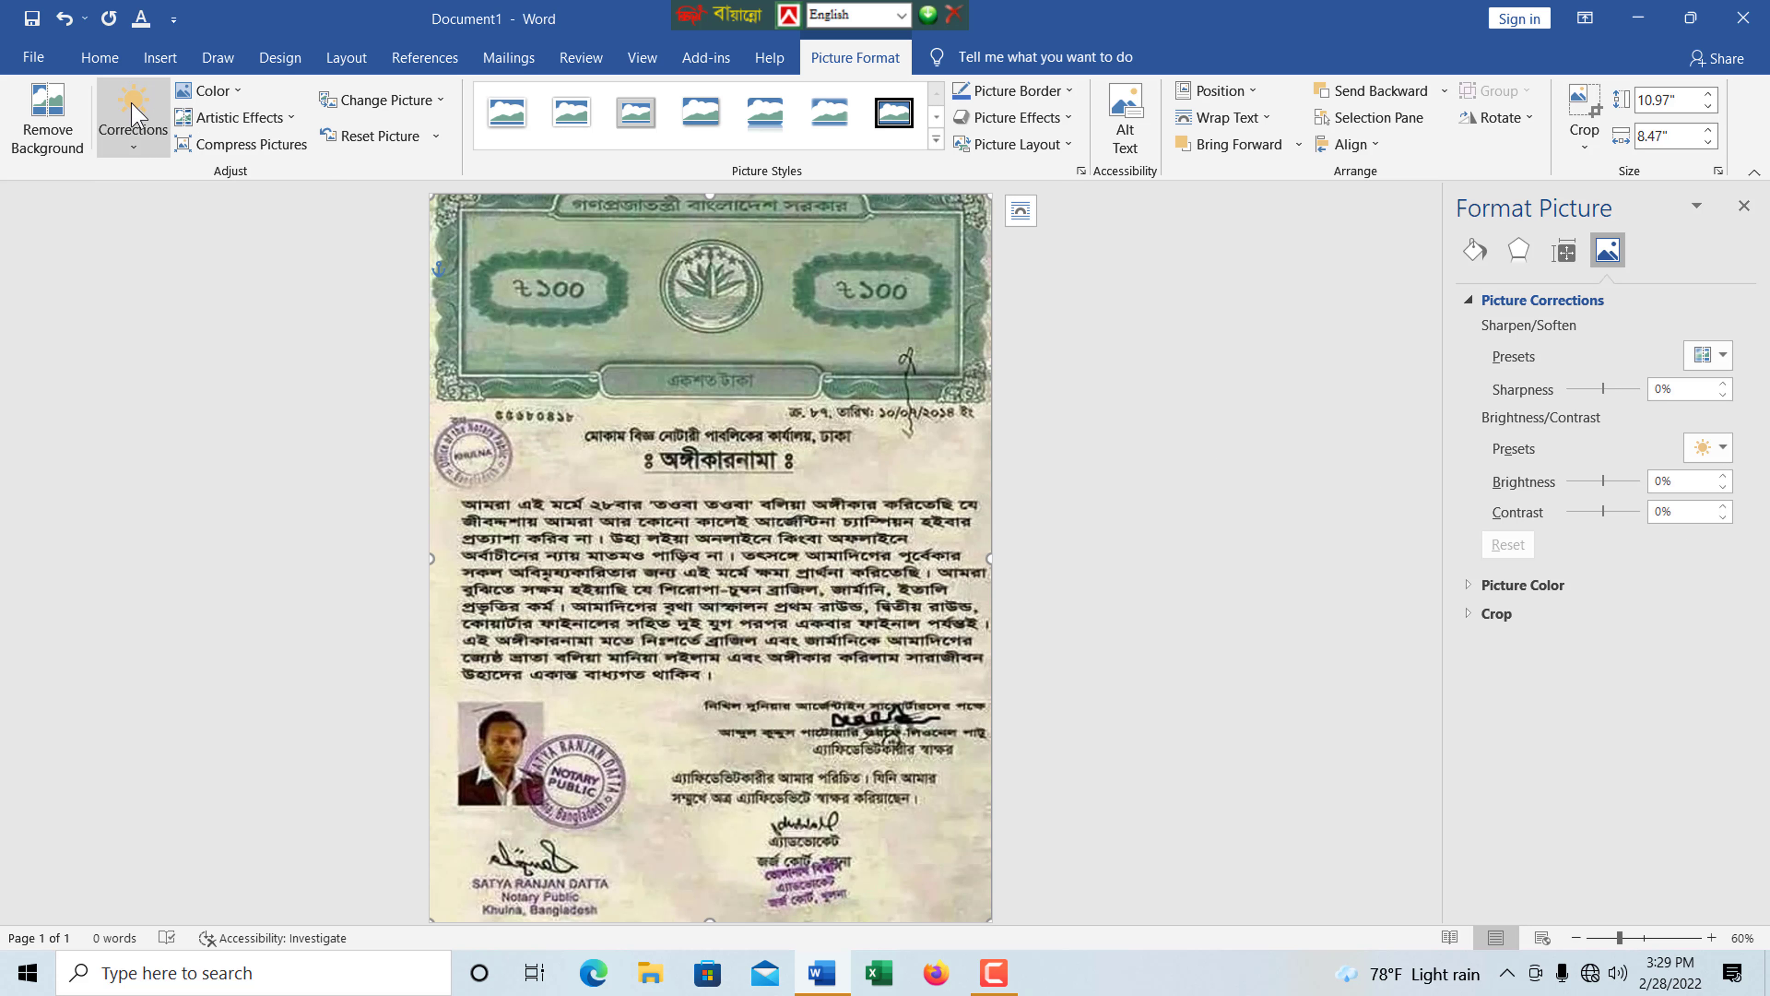
Try the brightness +20% contrast 0% preset and the brightness -40% contrast -40% preset on the picture.
left_click(133, 145)
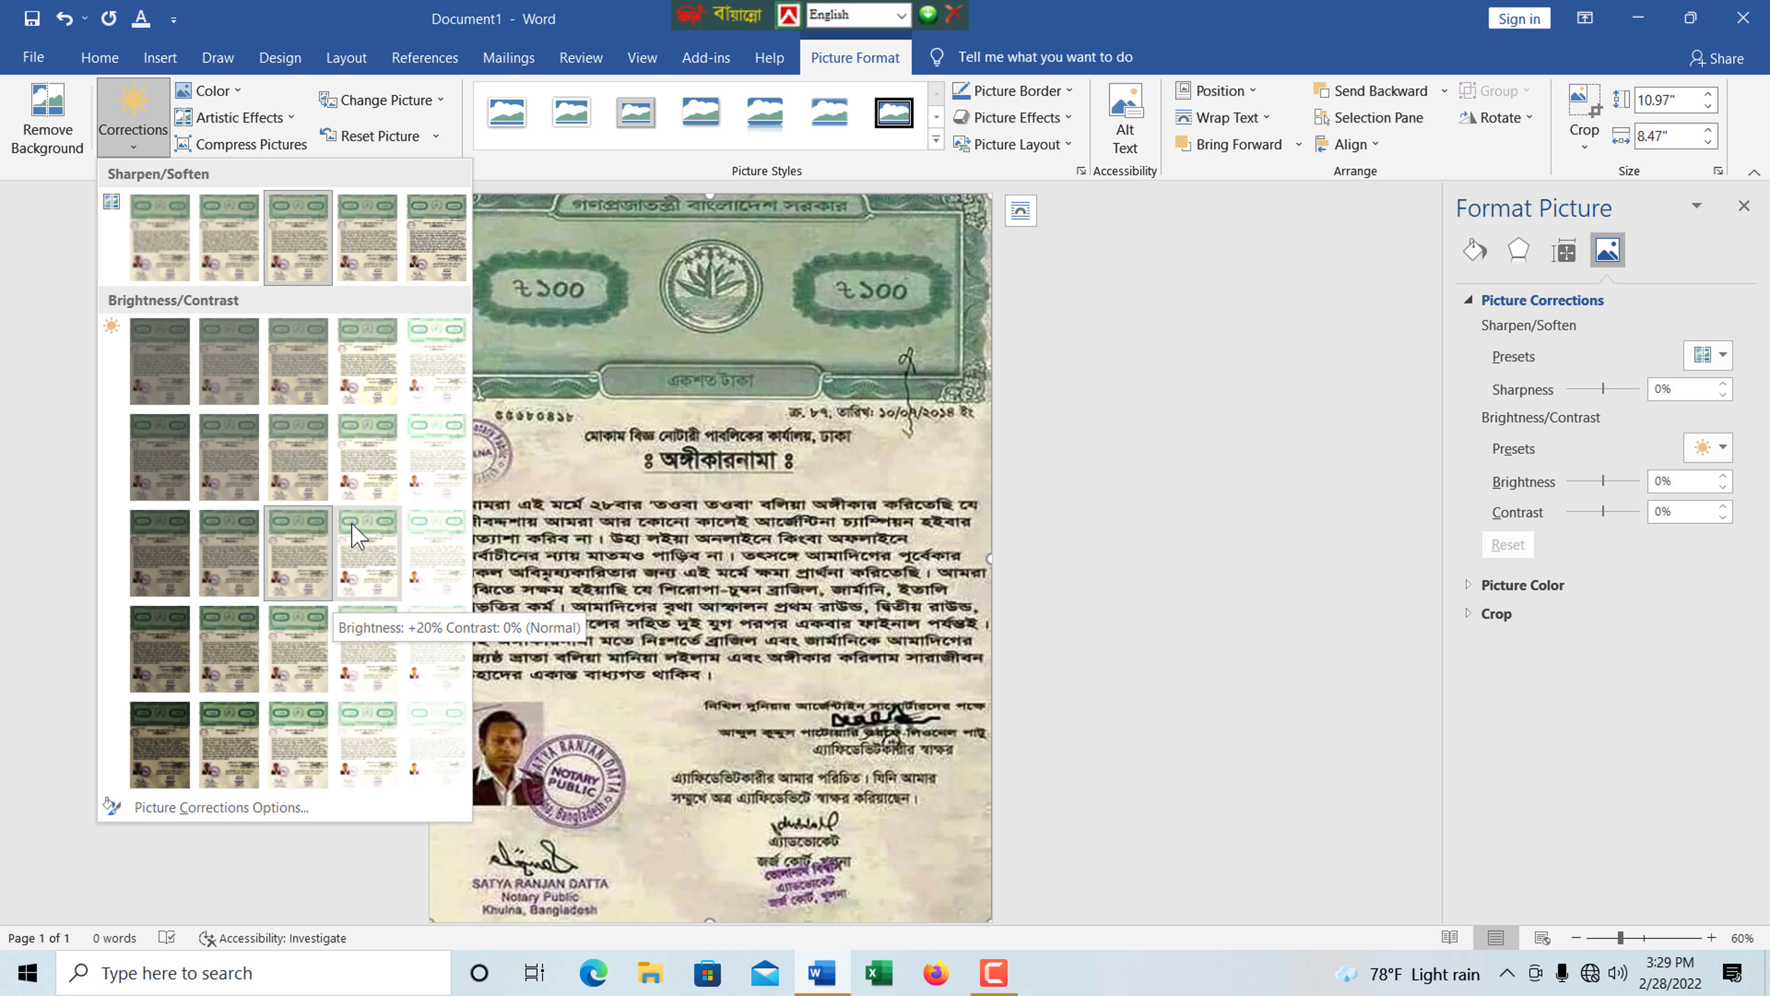
left_click(361, 551)
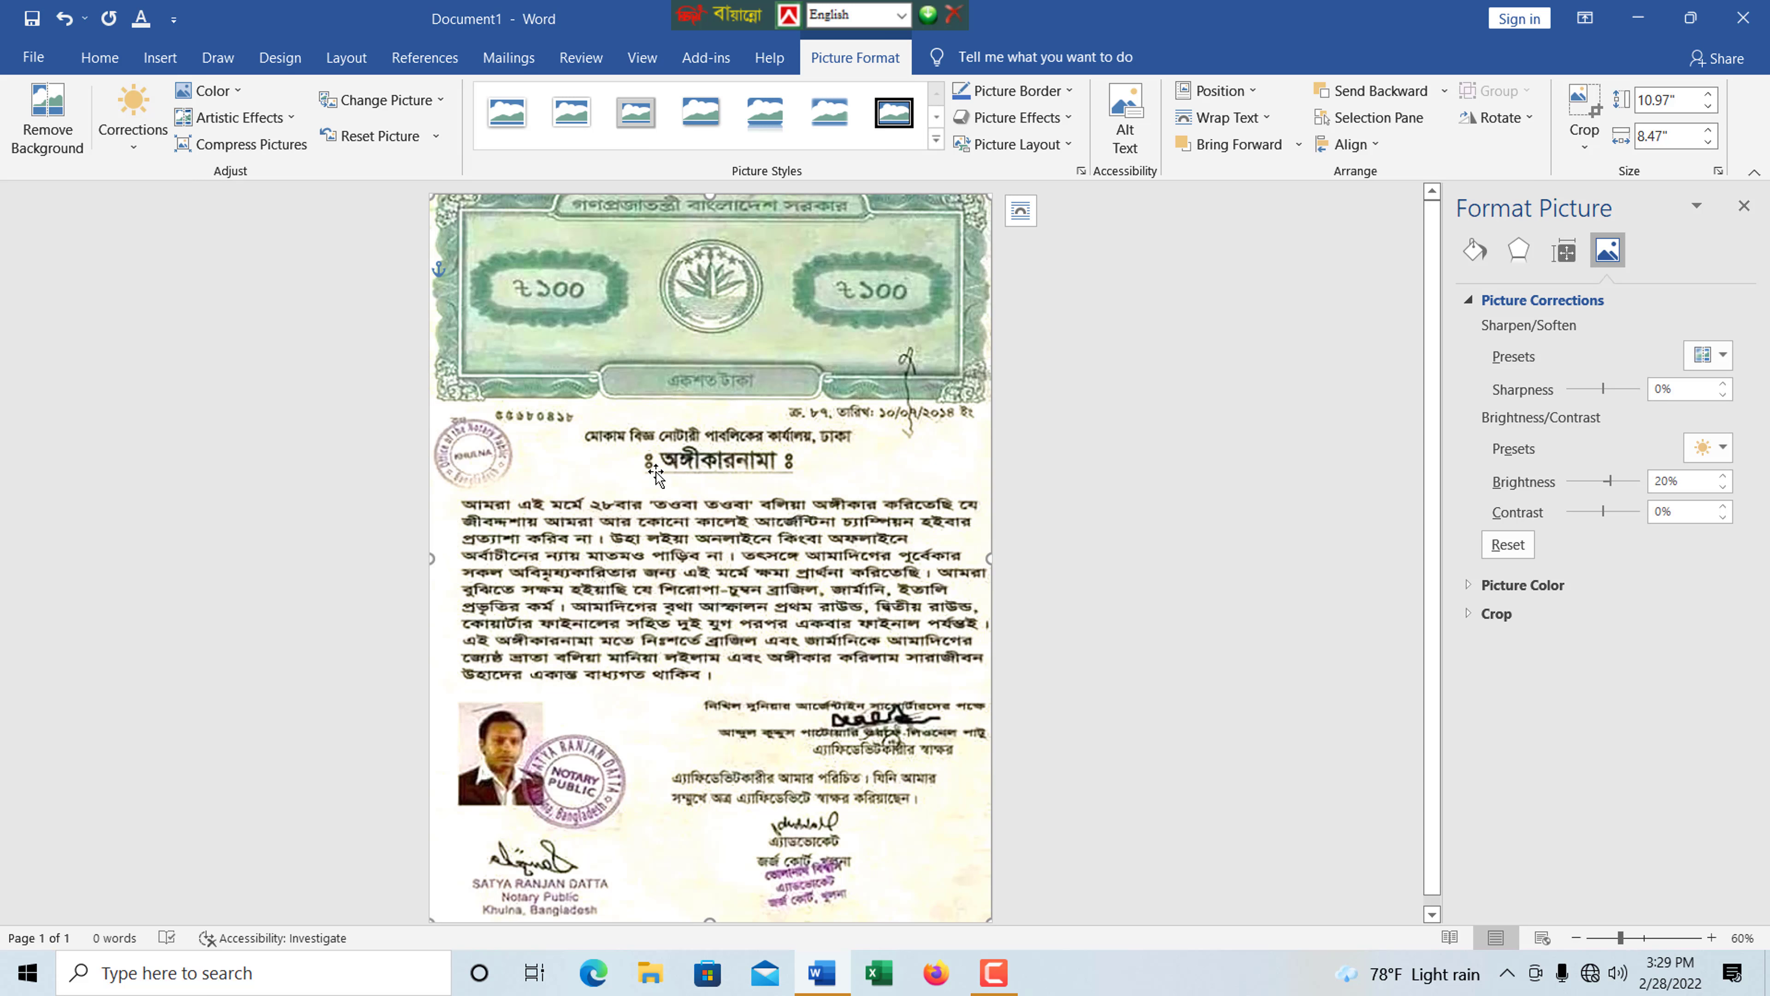
left_click(133, 117)
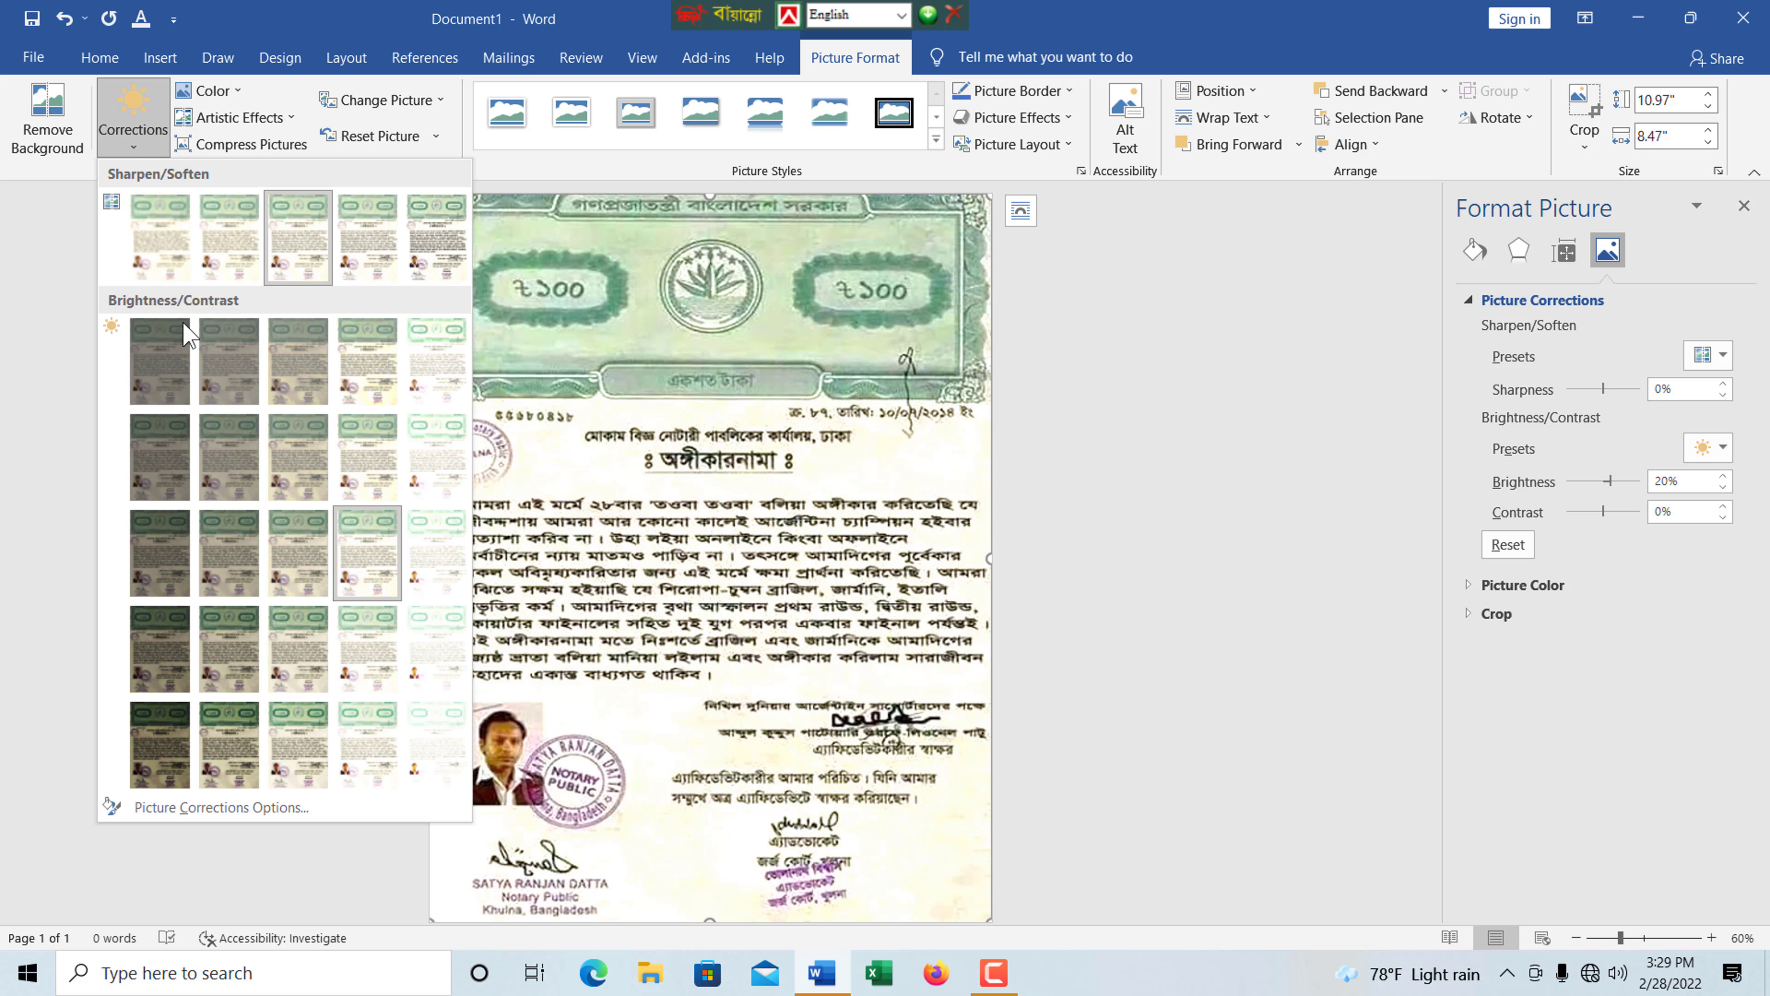
left_click(174, 369)
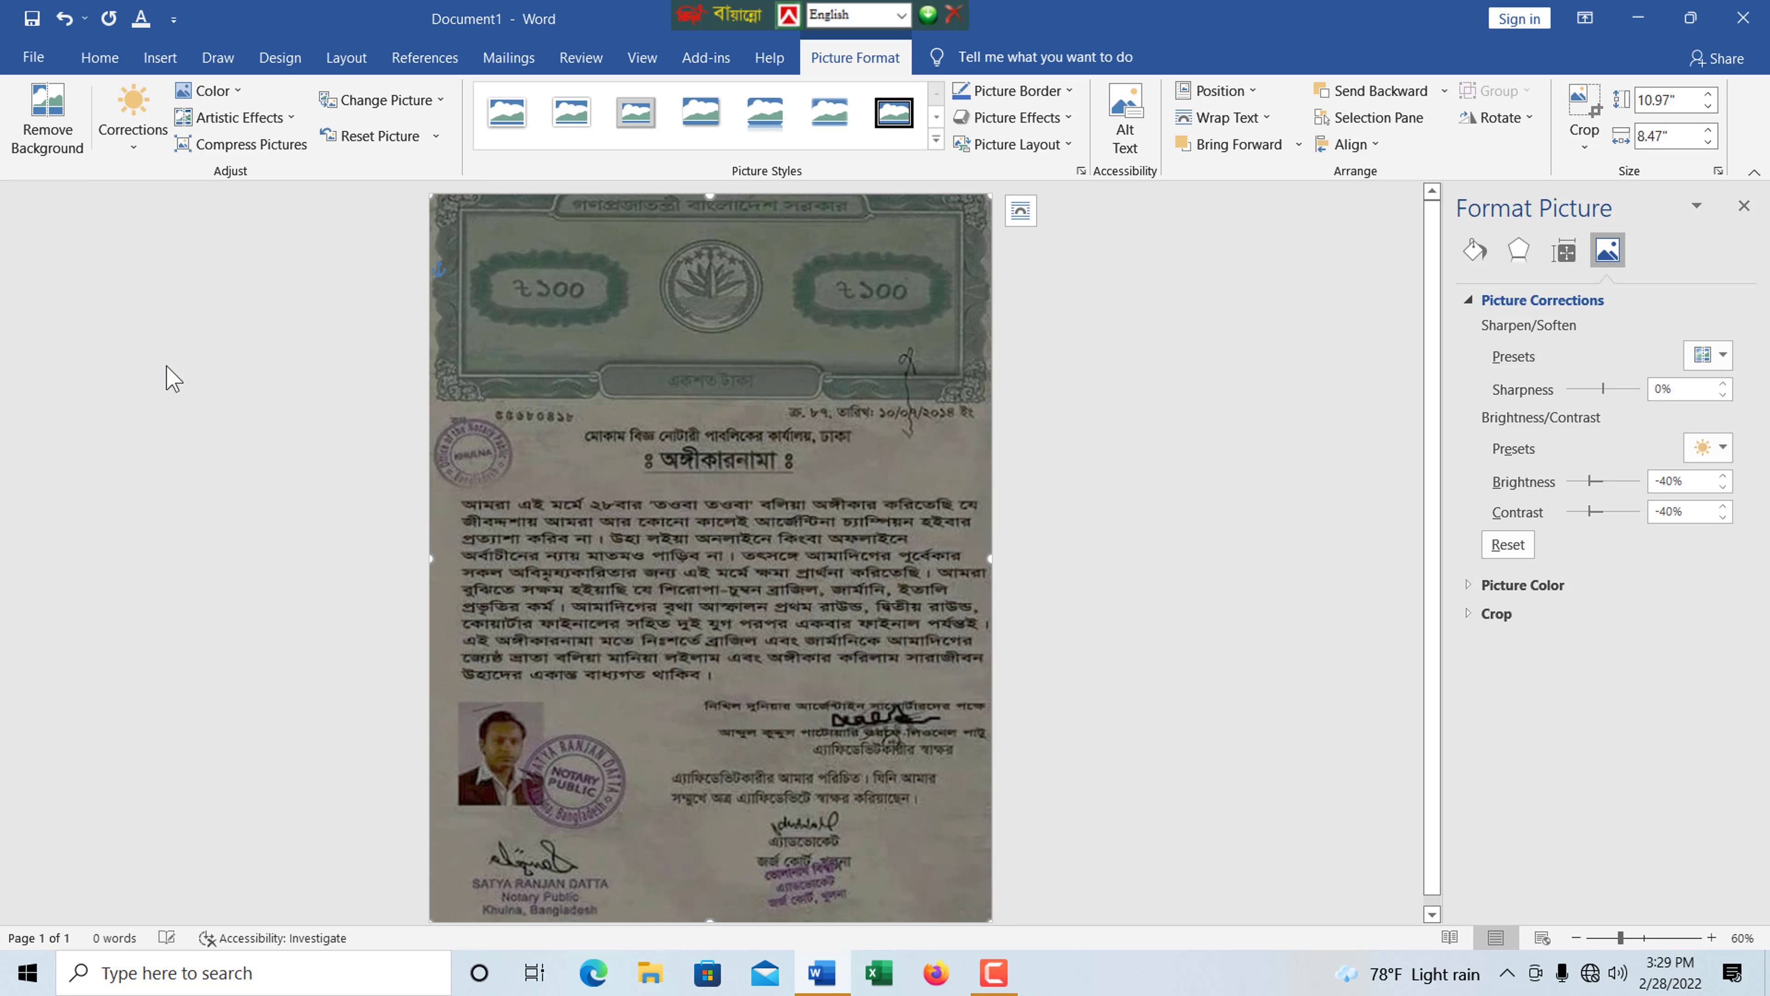
Apply the brightness +40% contrast -40% correction preset to the picture.
left_click(139, 140)
left_click(429, 382)
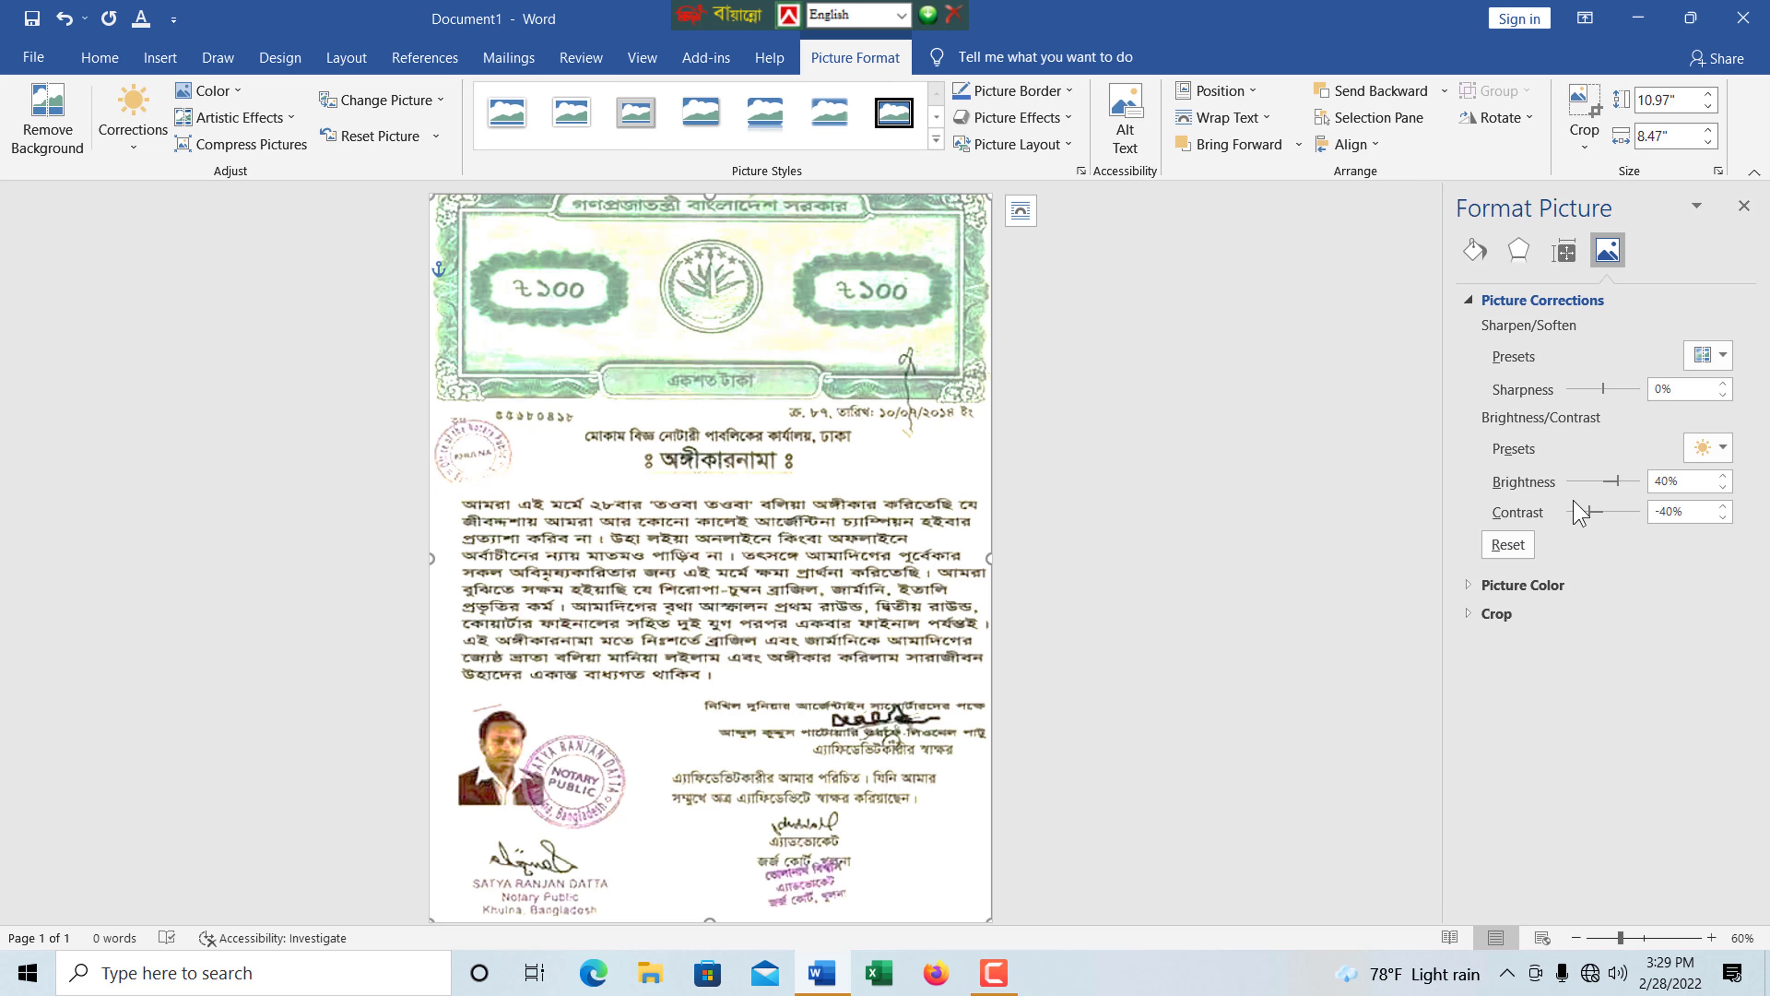
left_click(1723, 447)
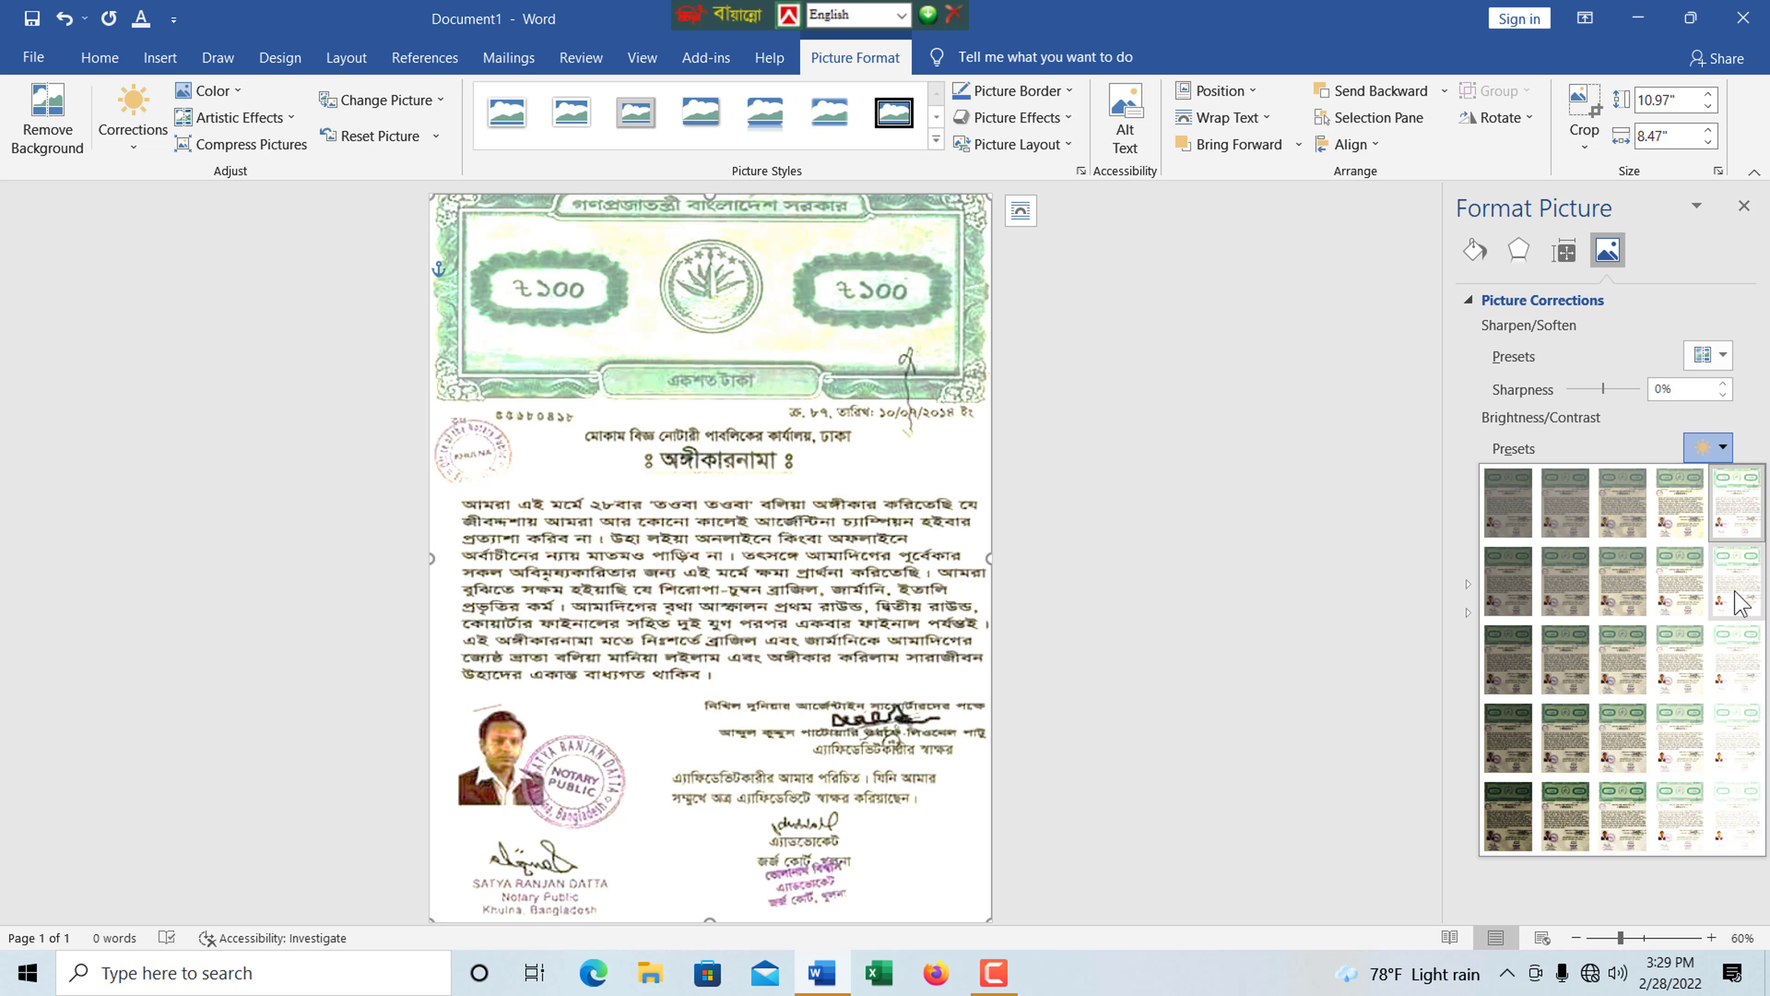
left_click(1699, 682)
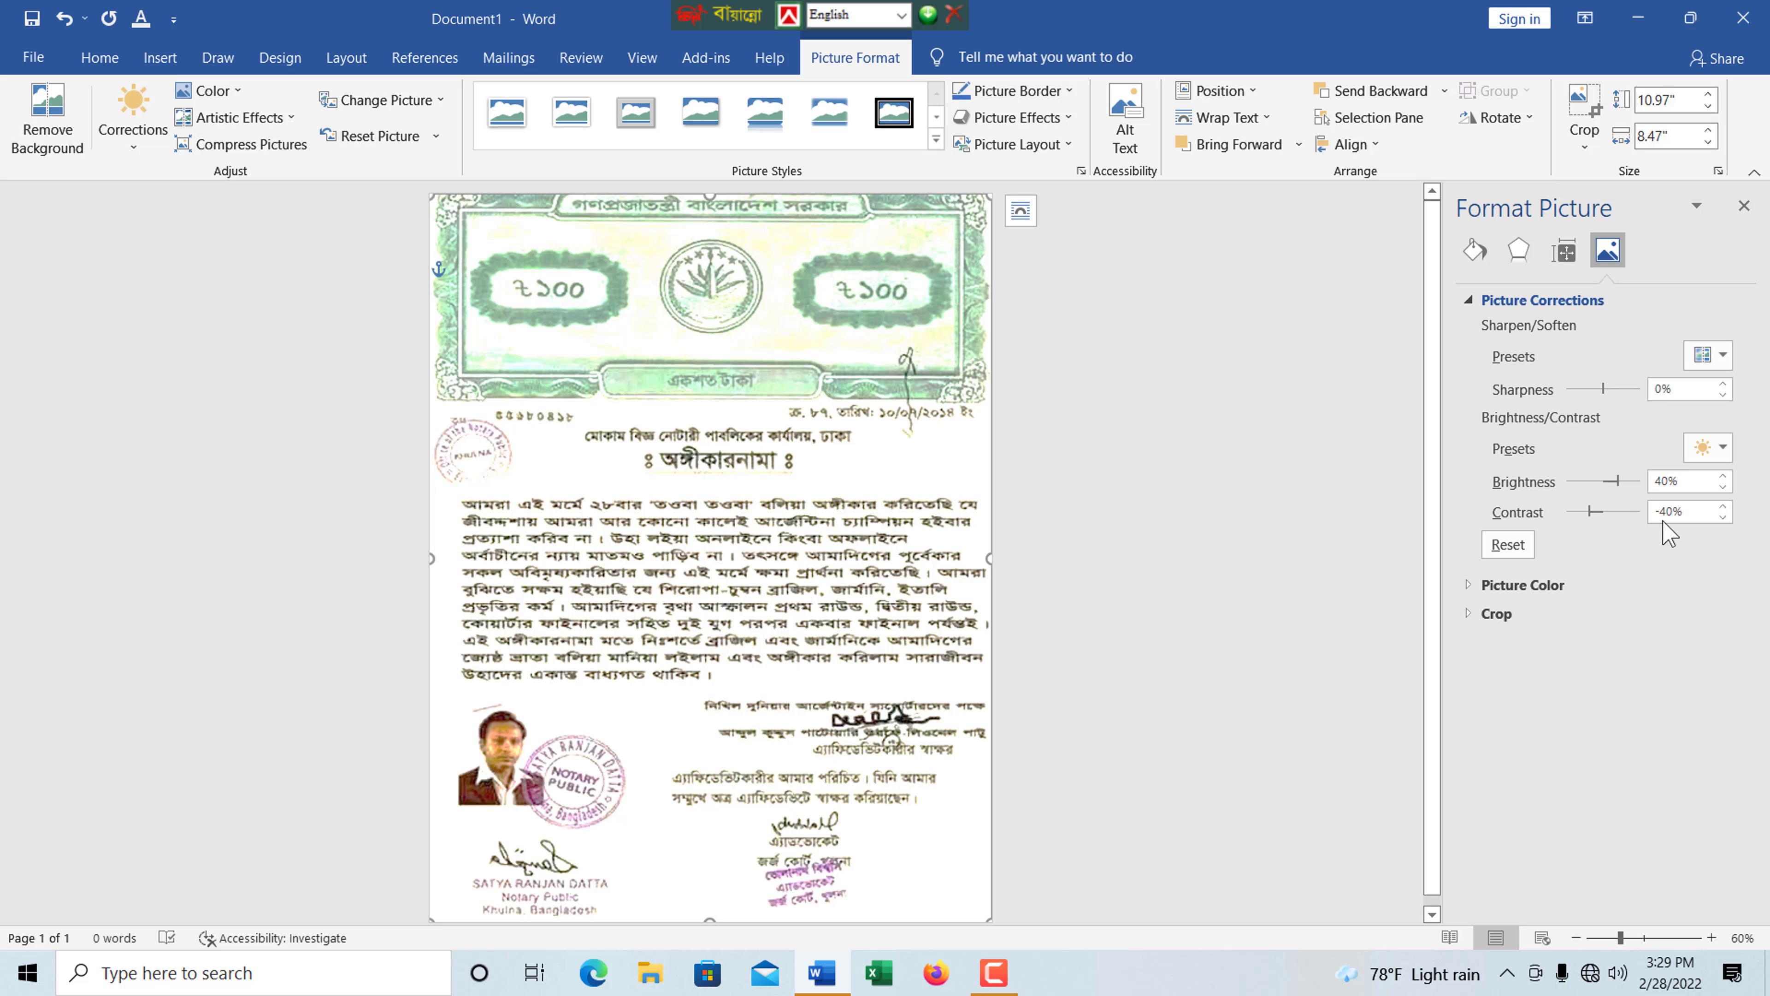
Set the picture's sharpness to 50% and its brightness to 25%.
left_click(1664, 388)
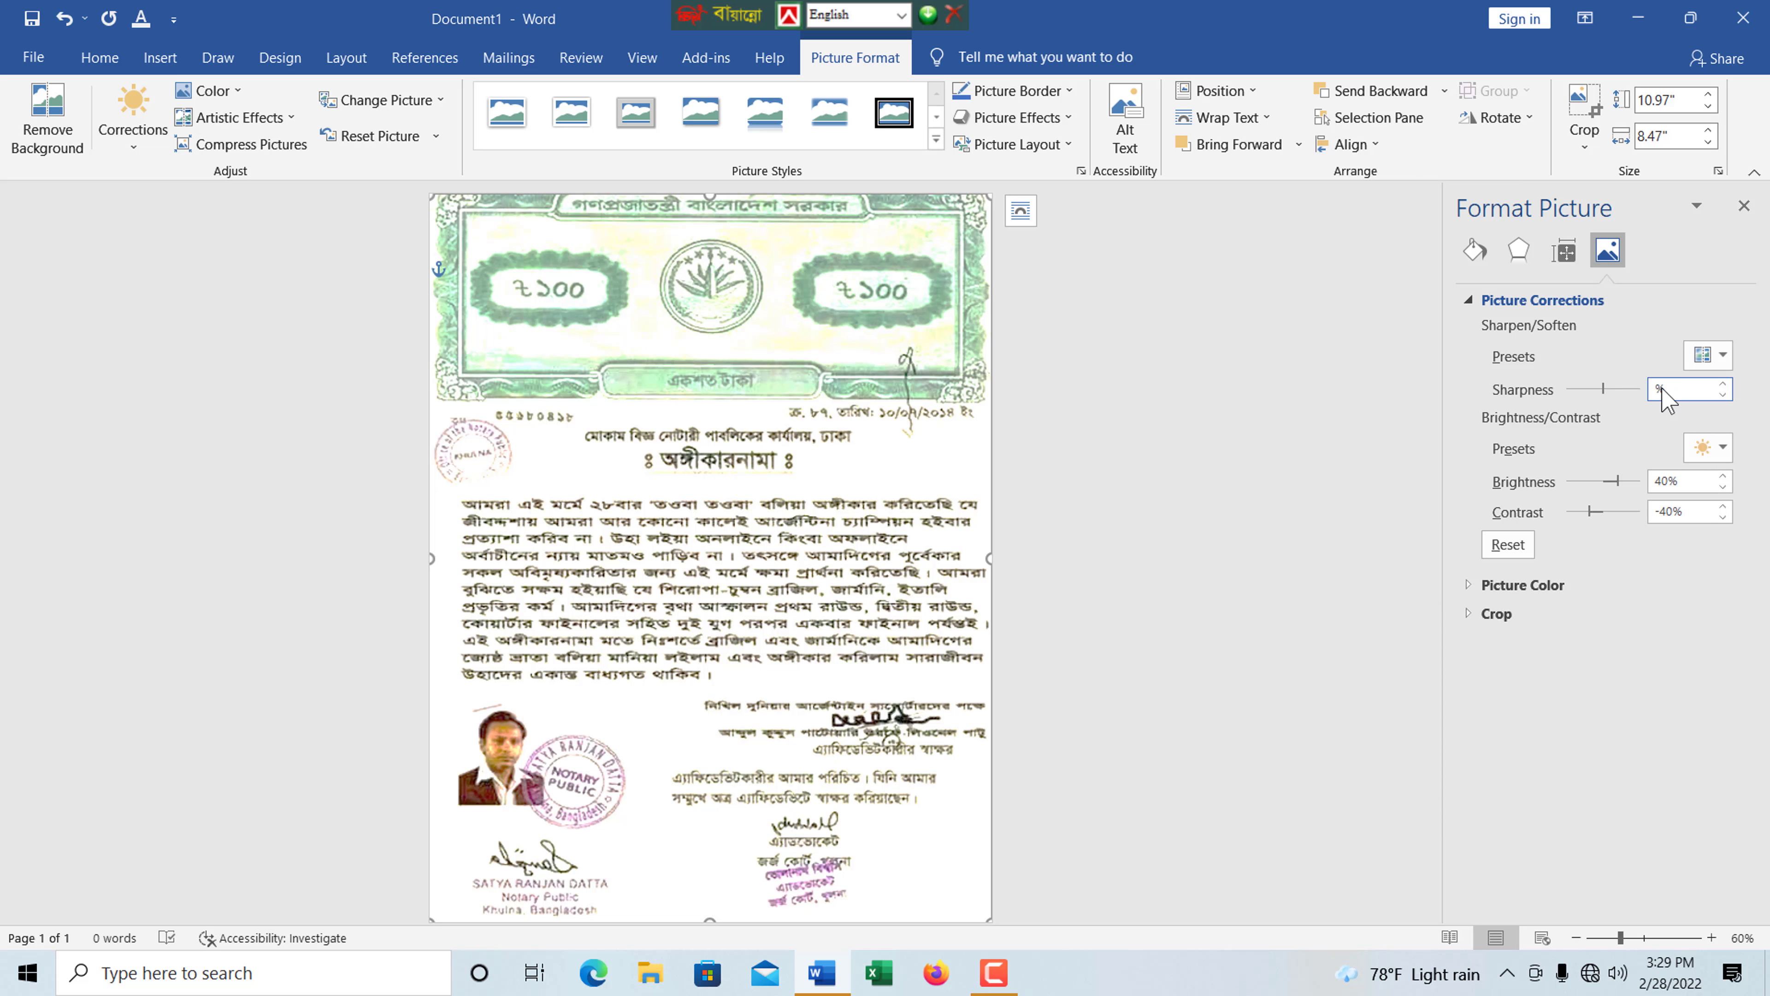
type("0")
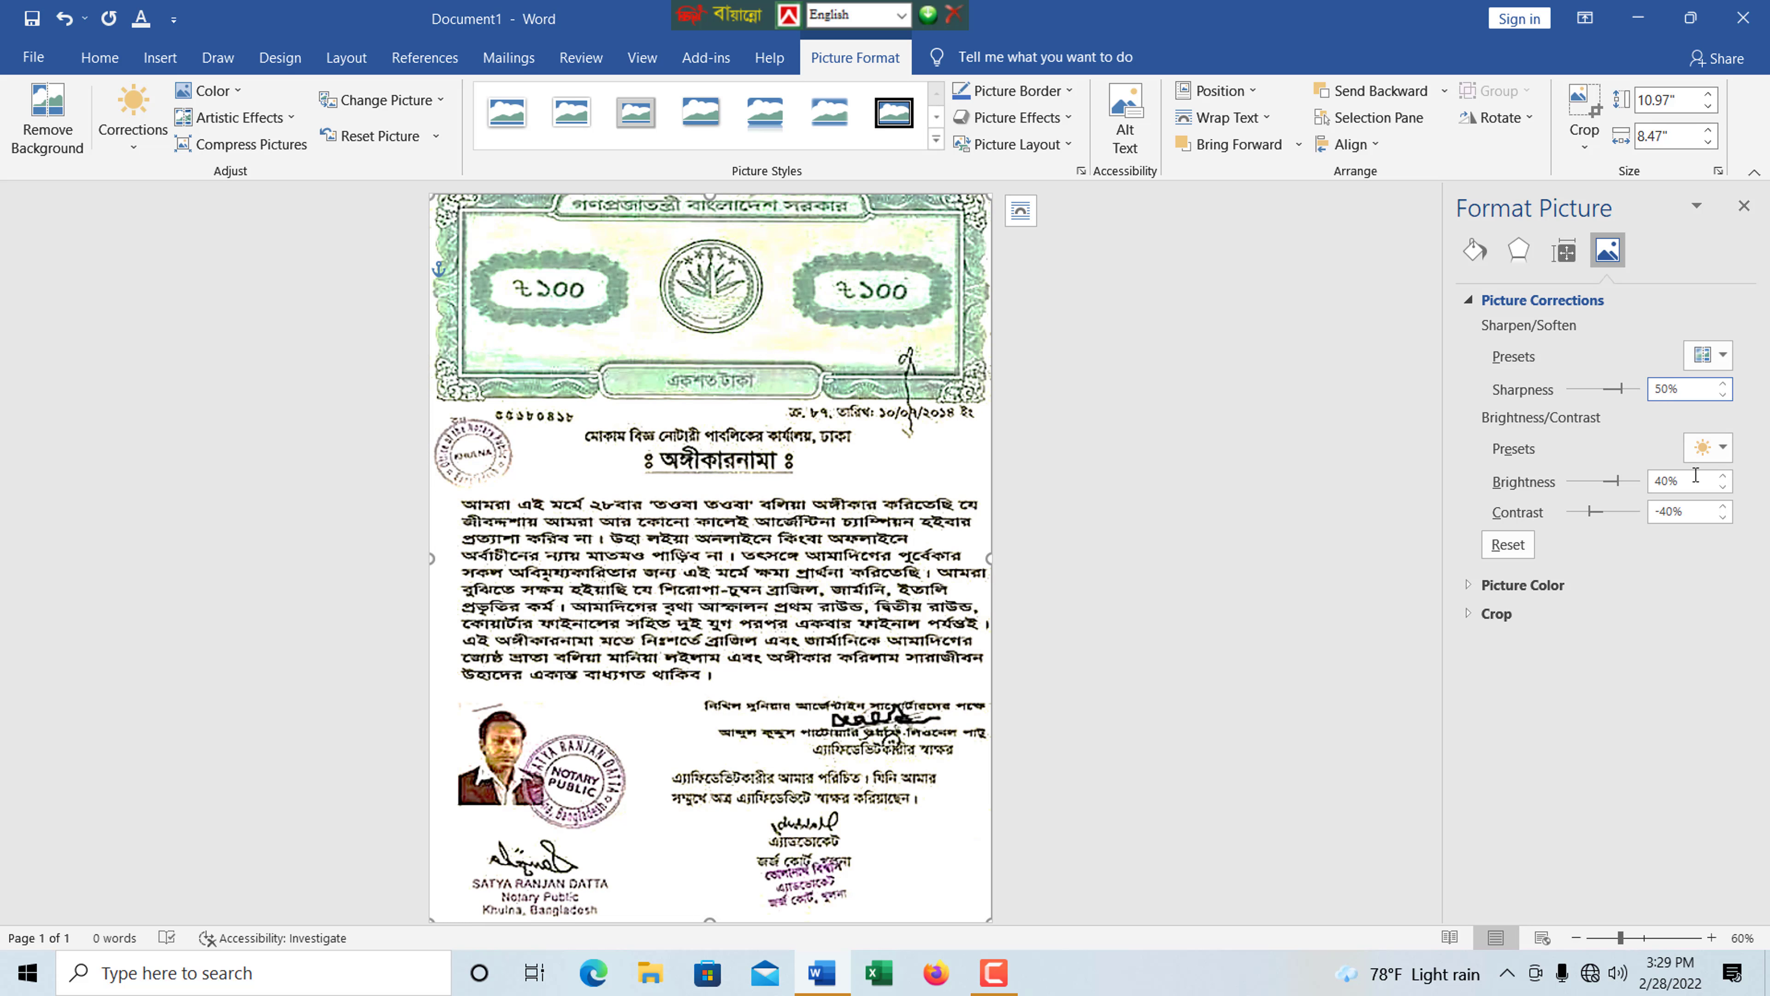
left_click(1671, 481)
key("BackSpace")
key("BackSpace")
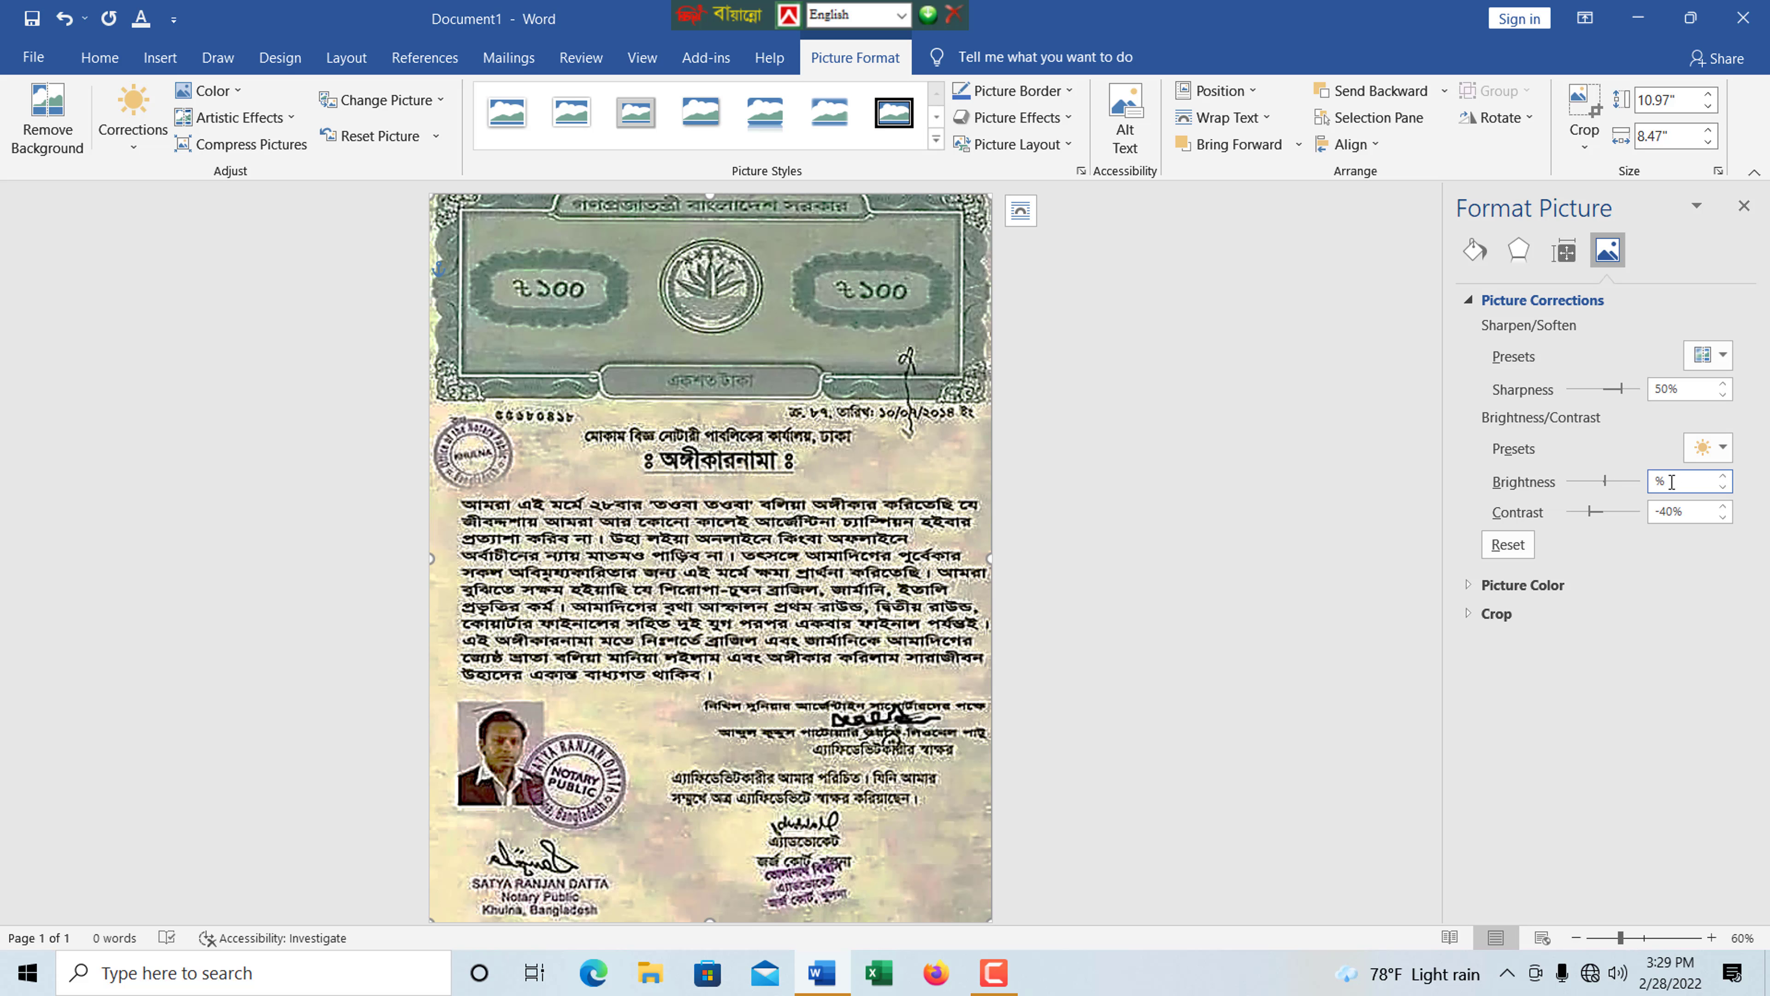
type("10")
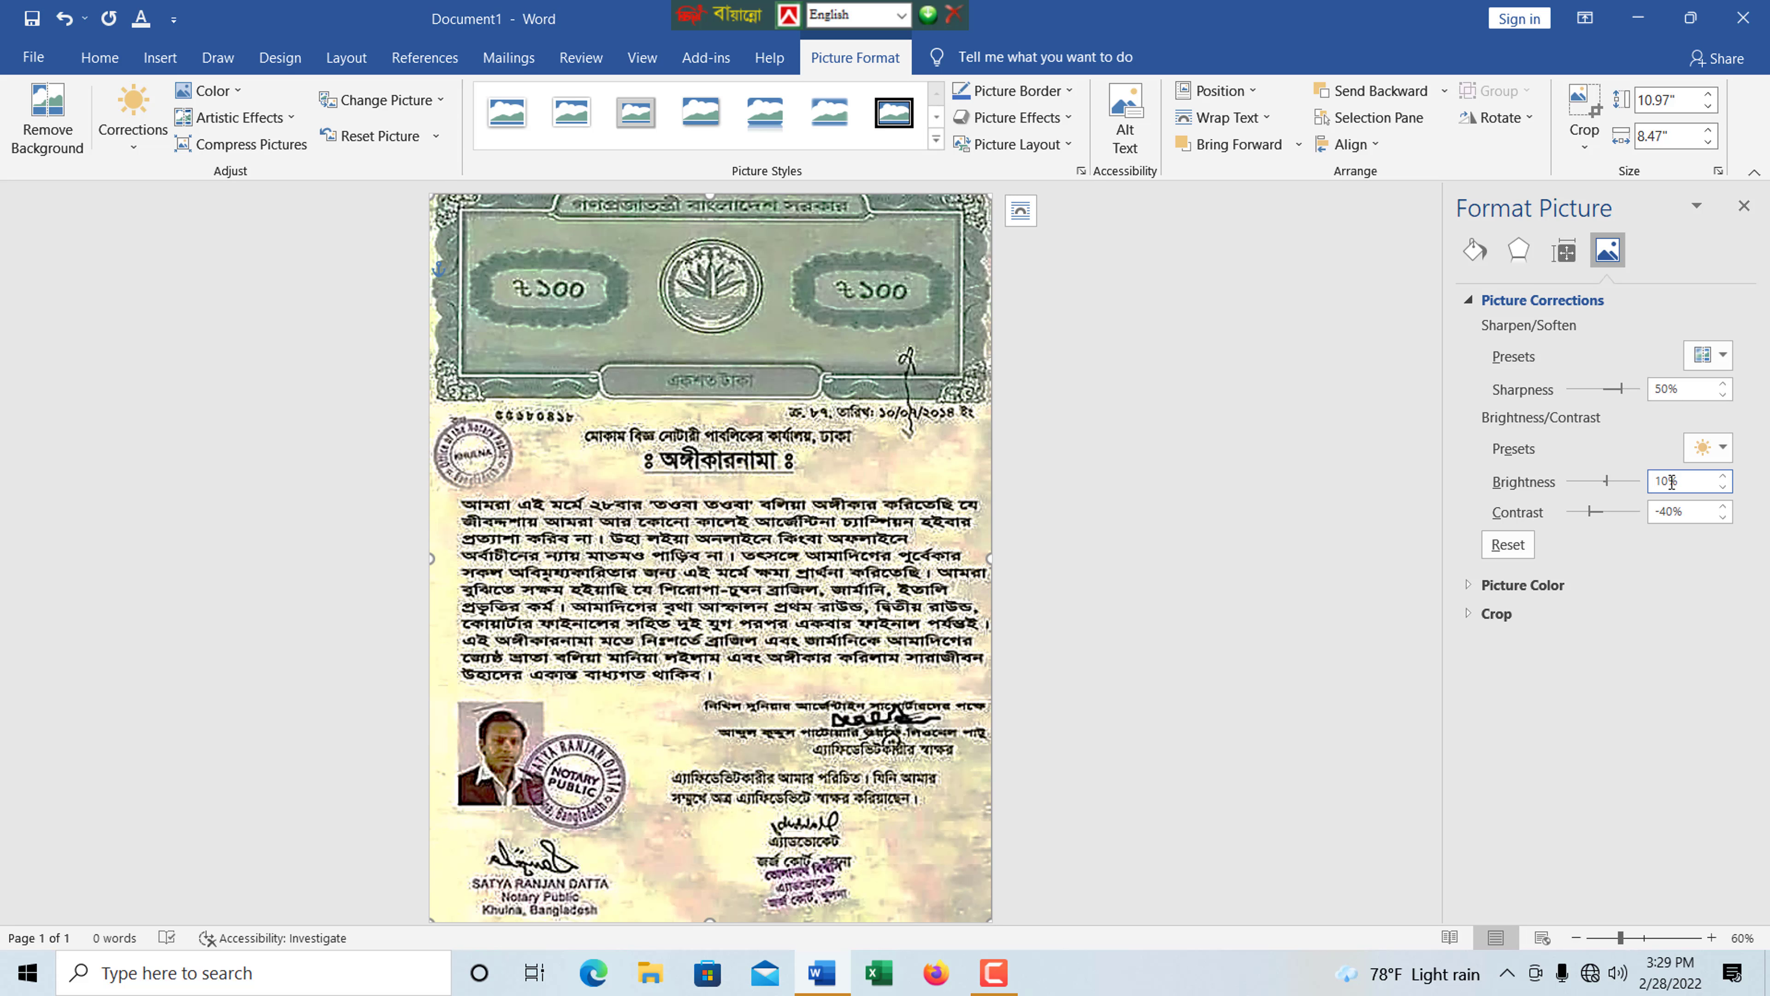
key("BackSpace")
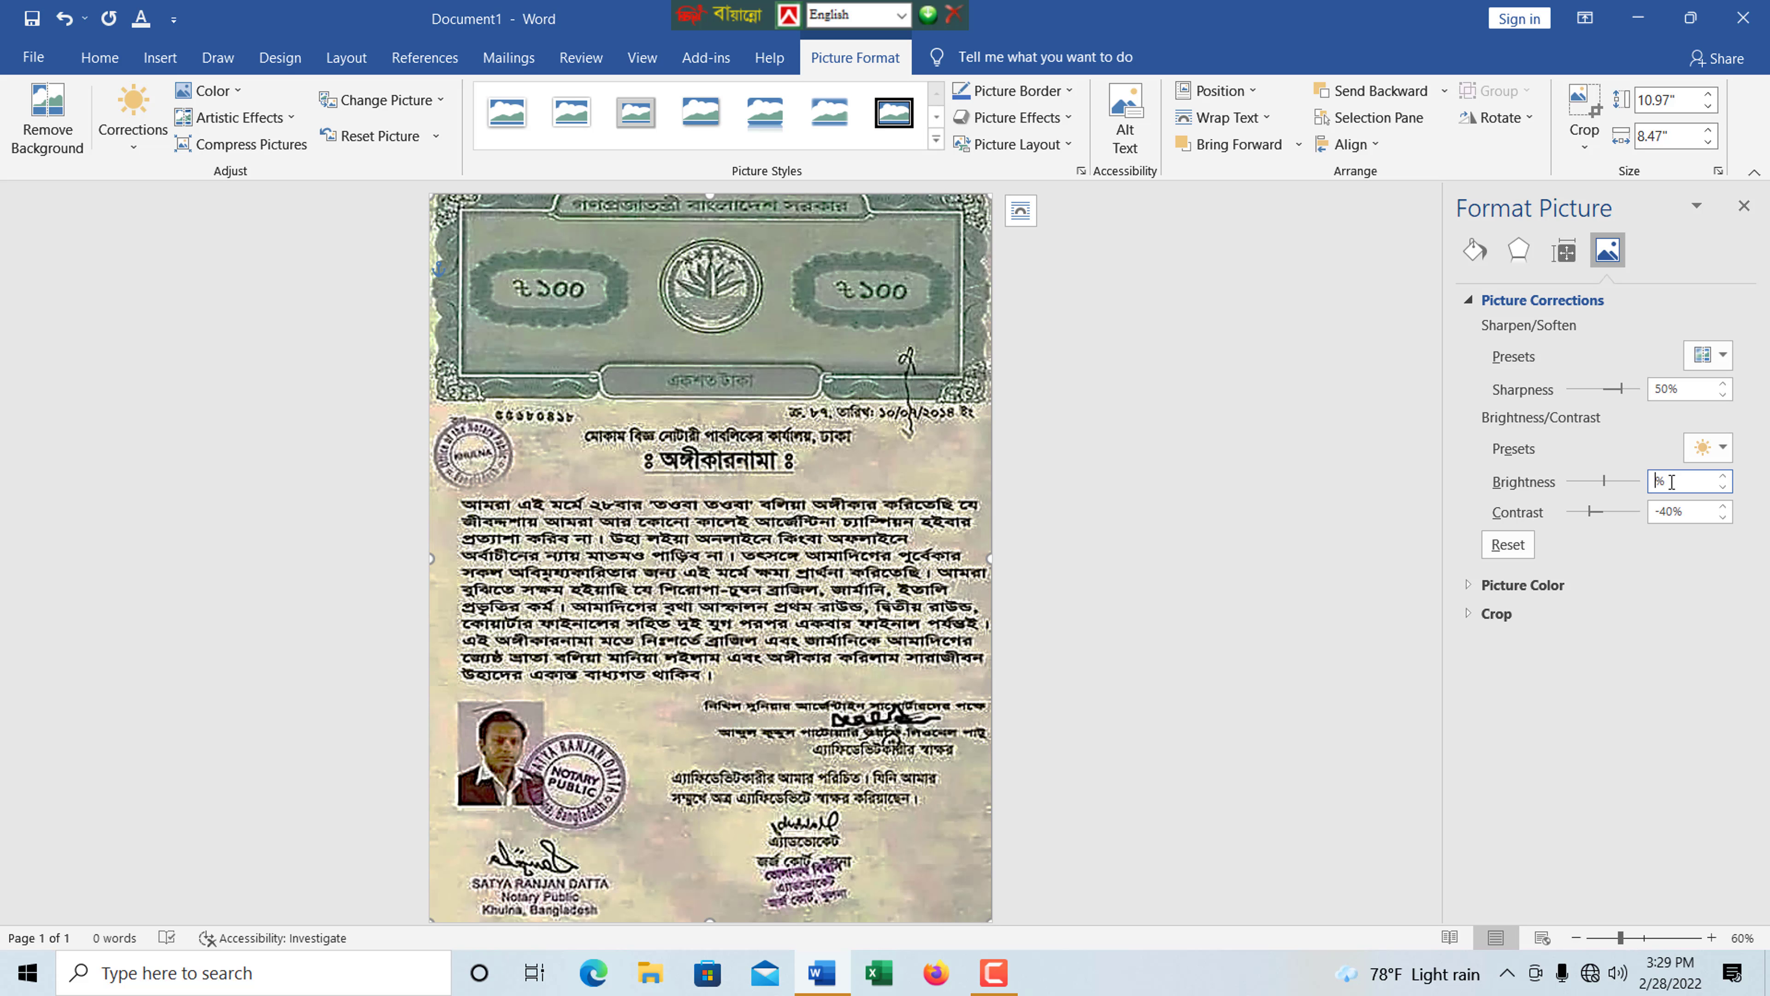
type("20")
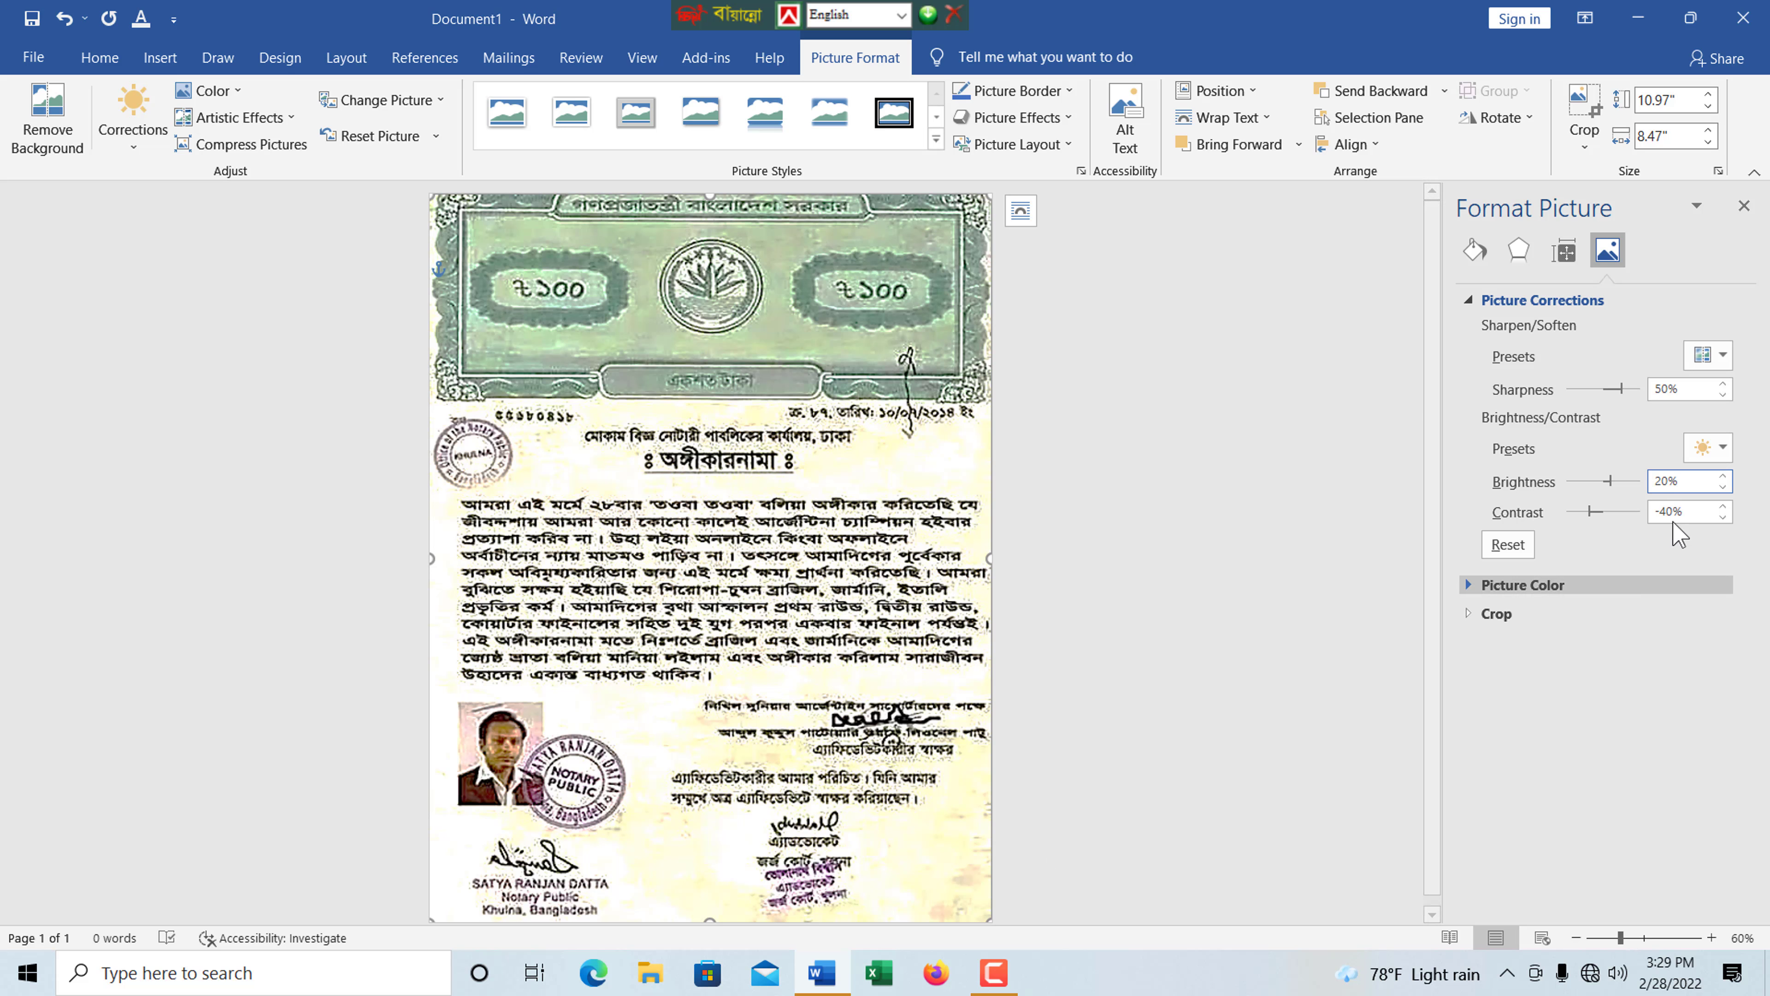
key("BackSpace")
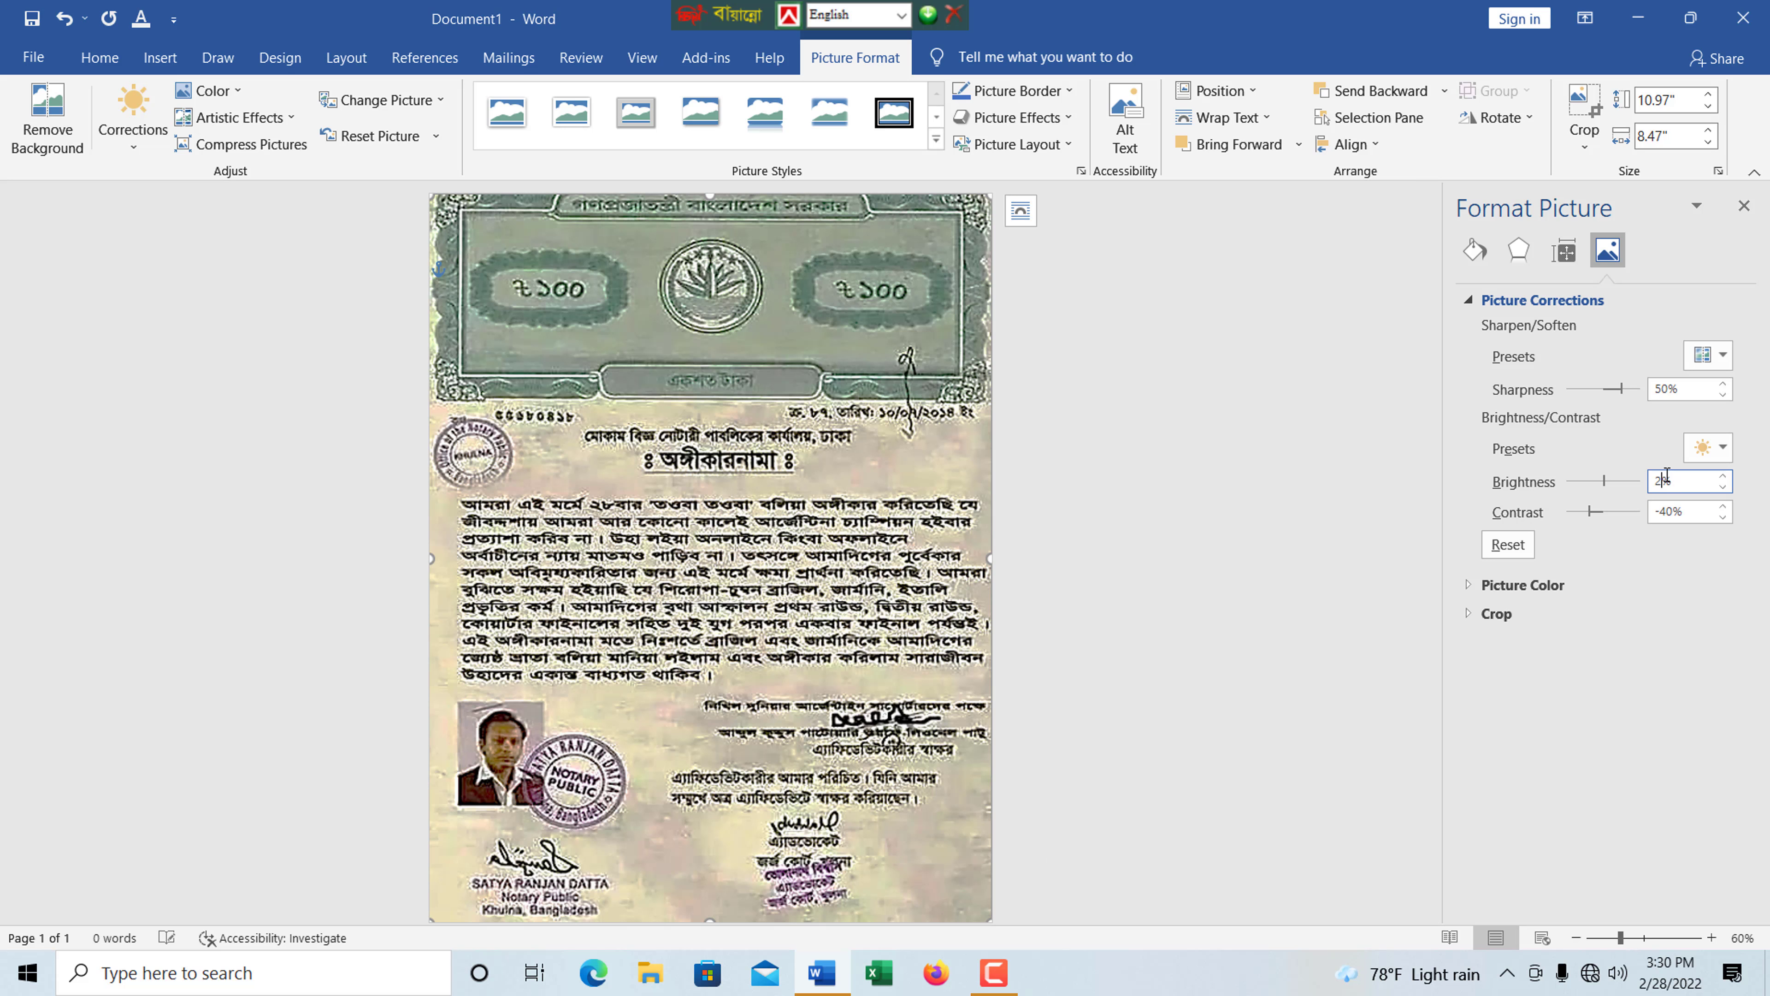
type("5")
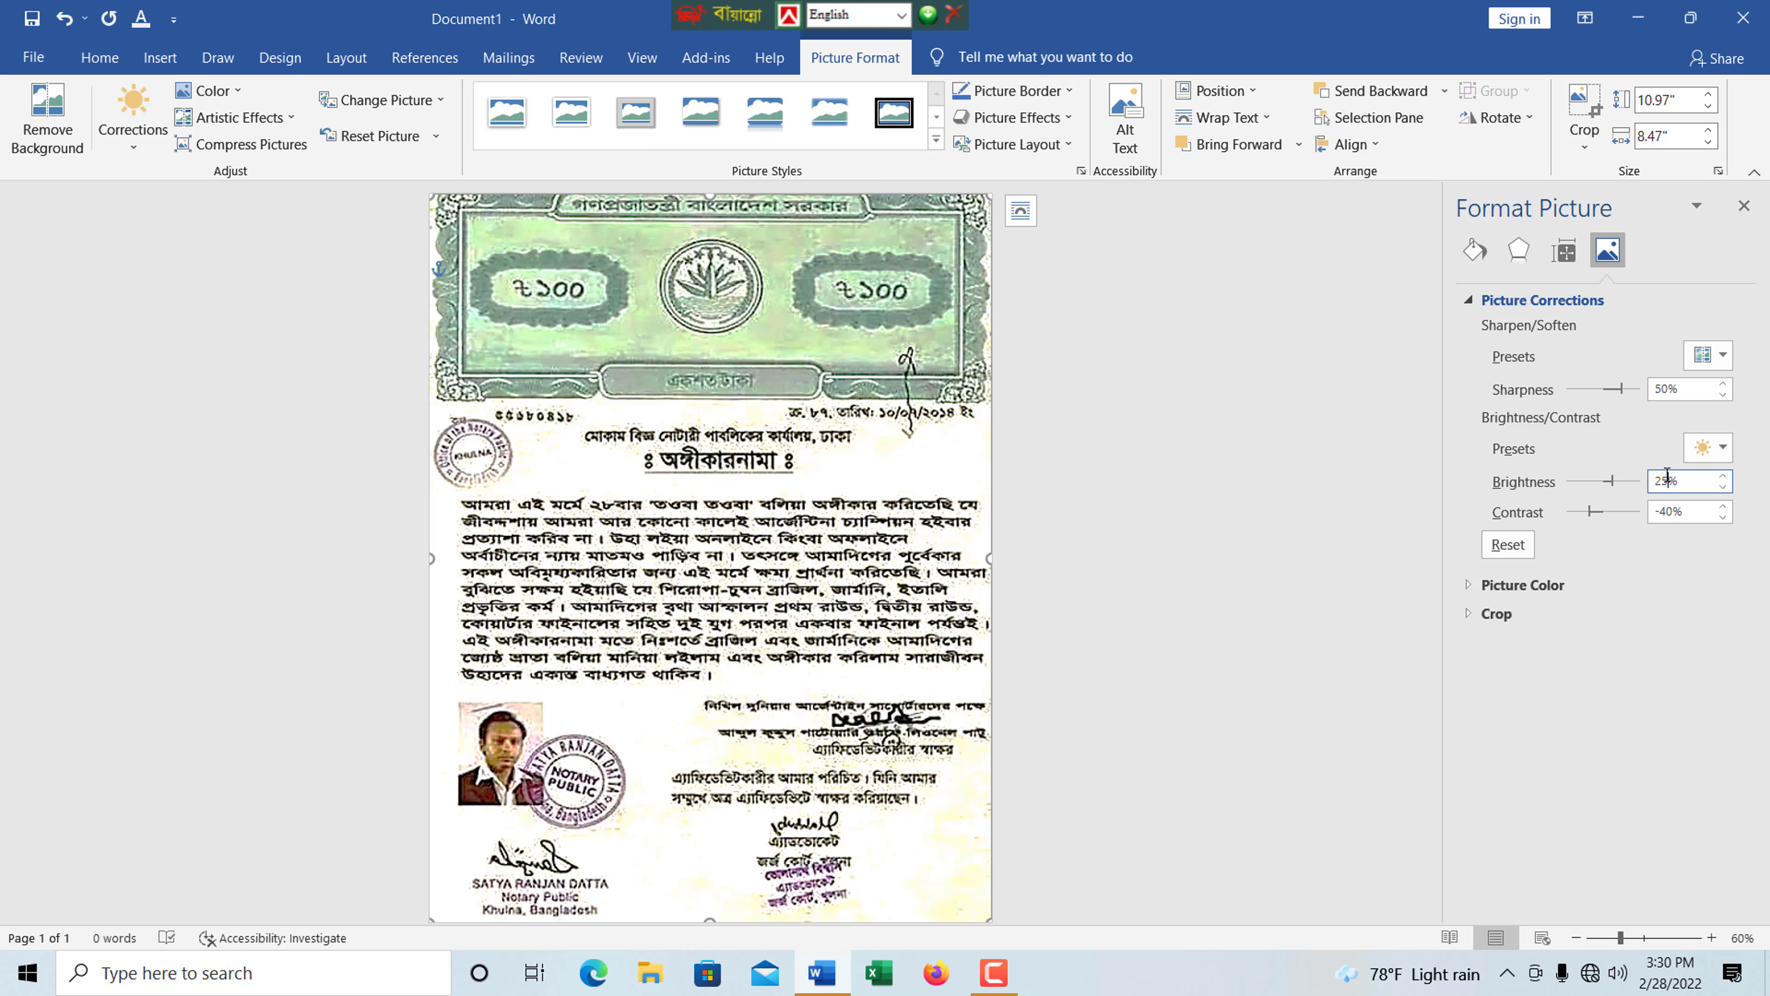
Try a brightness of 30% on the picture and settle on 35%.
key("BackSpace")
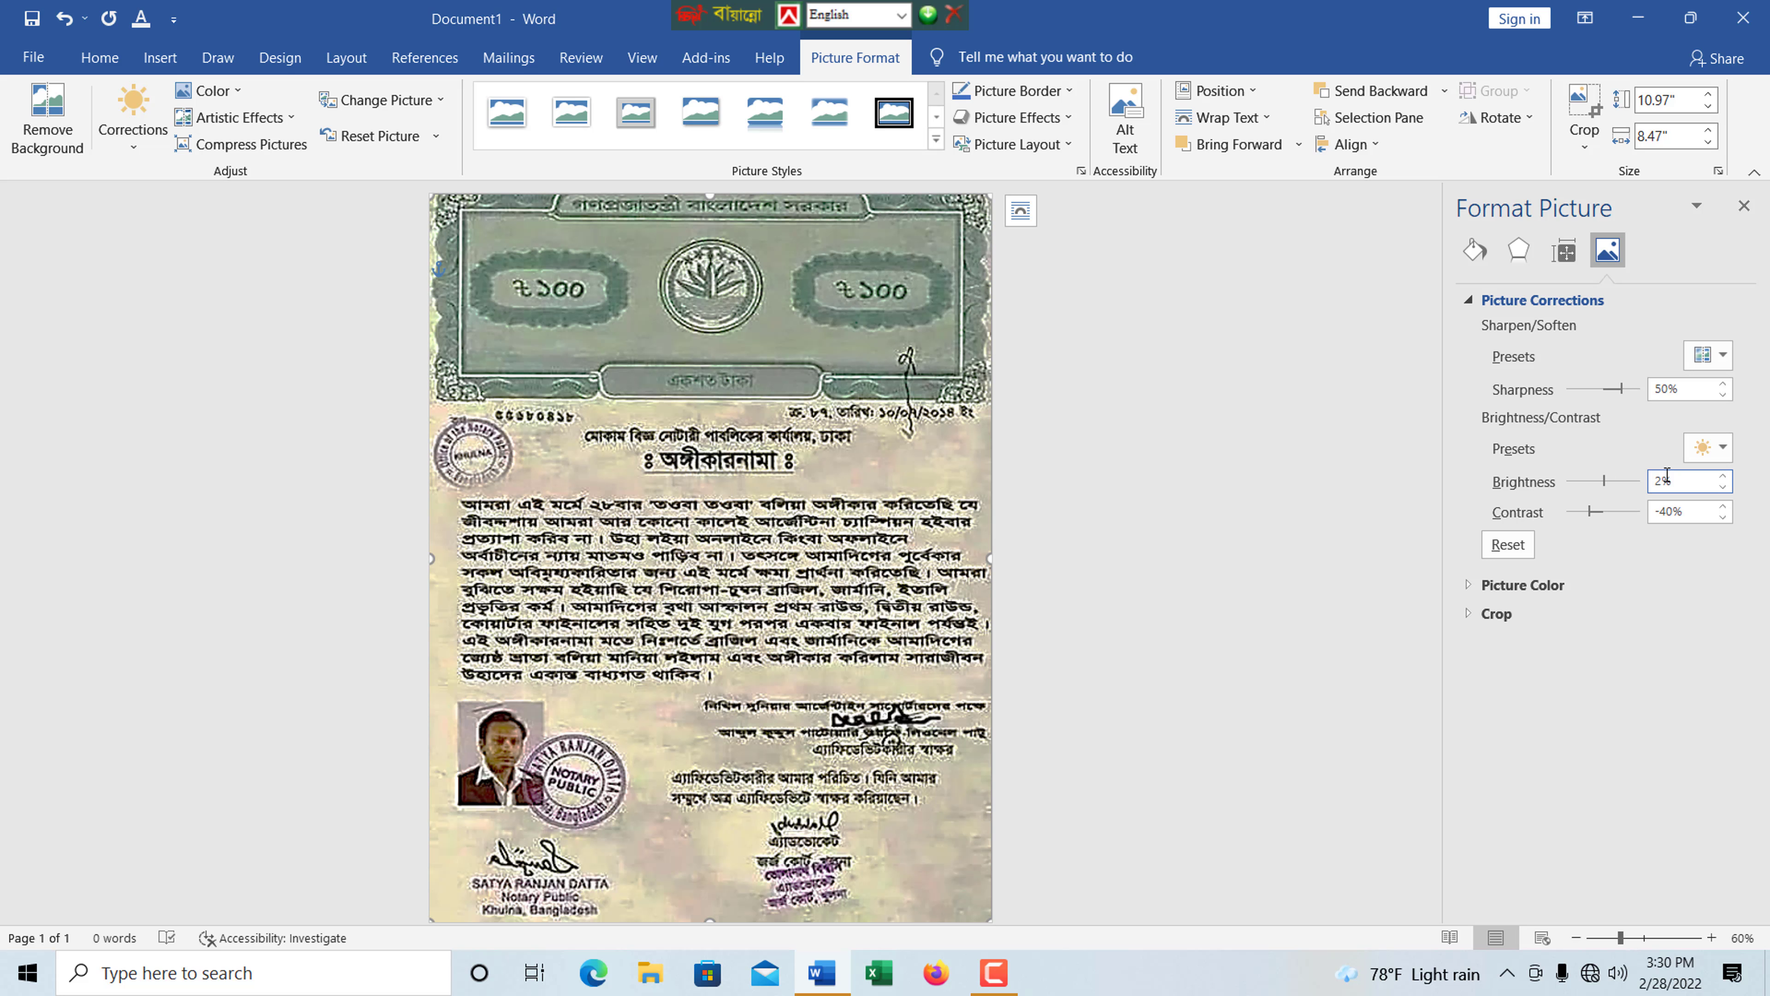
key("BackSpace")
type("30")
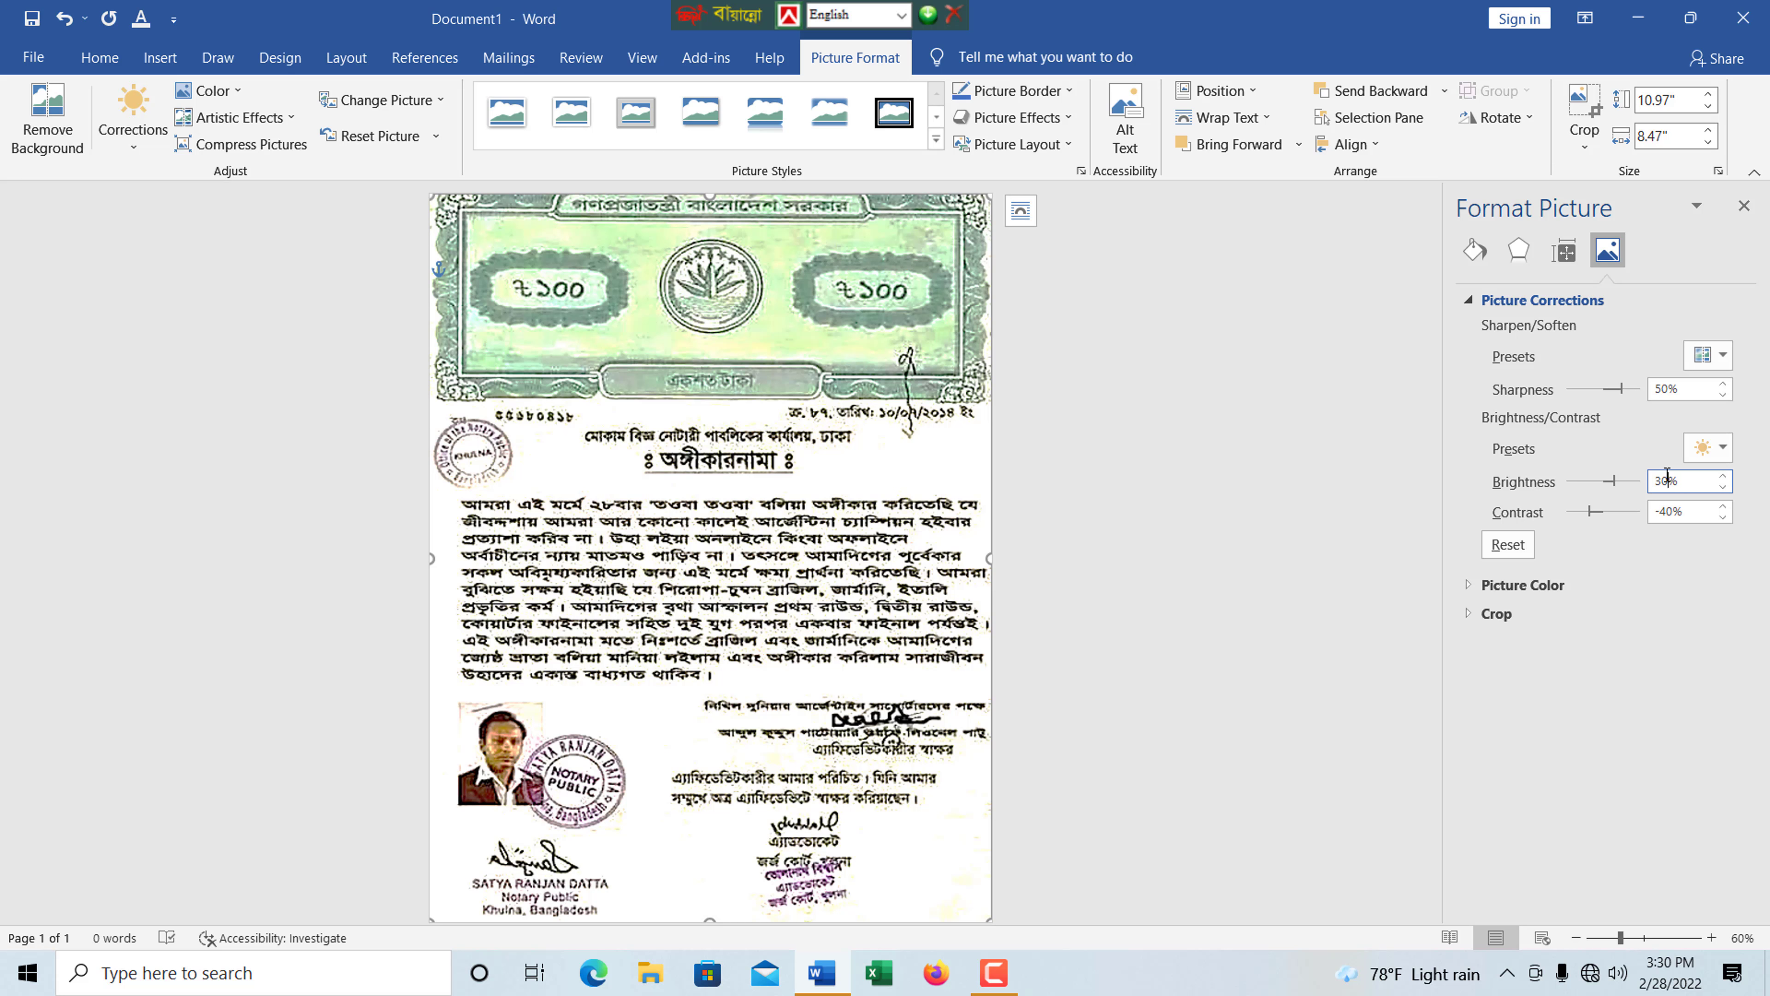
key("BackSpace")
key("BackSpace")
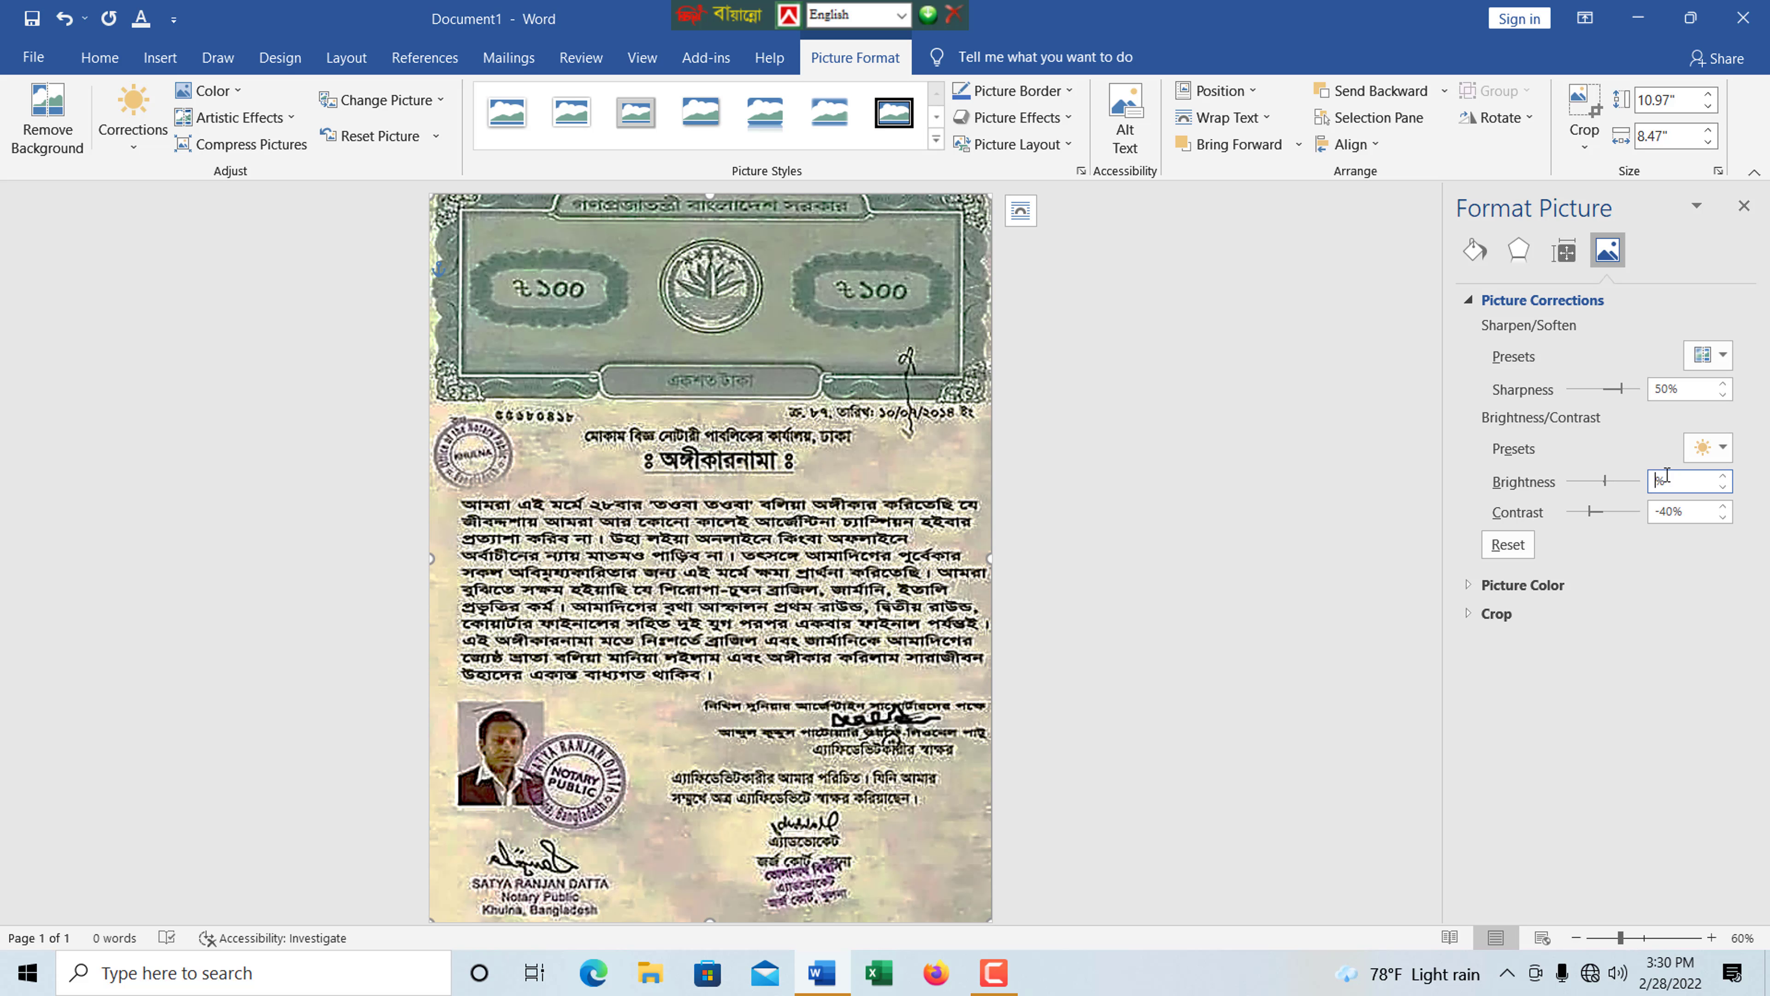
type("35")
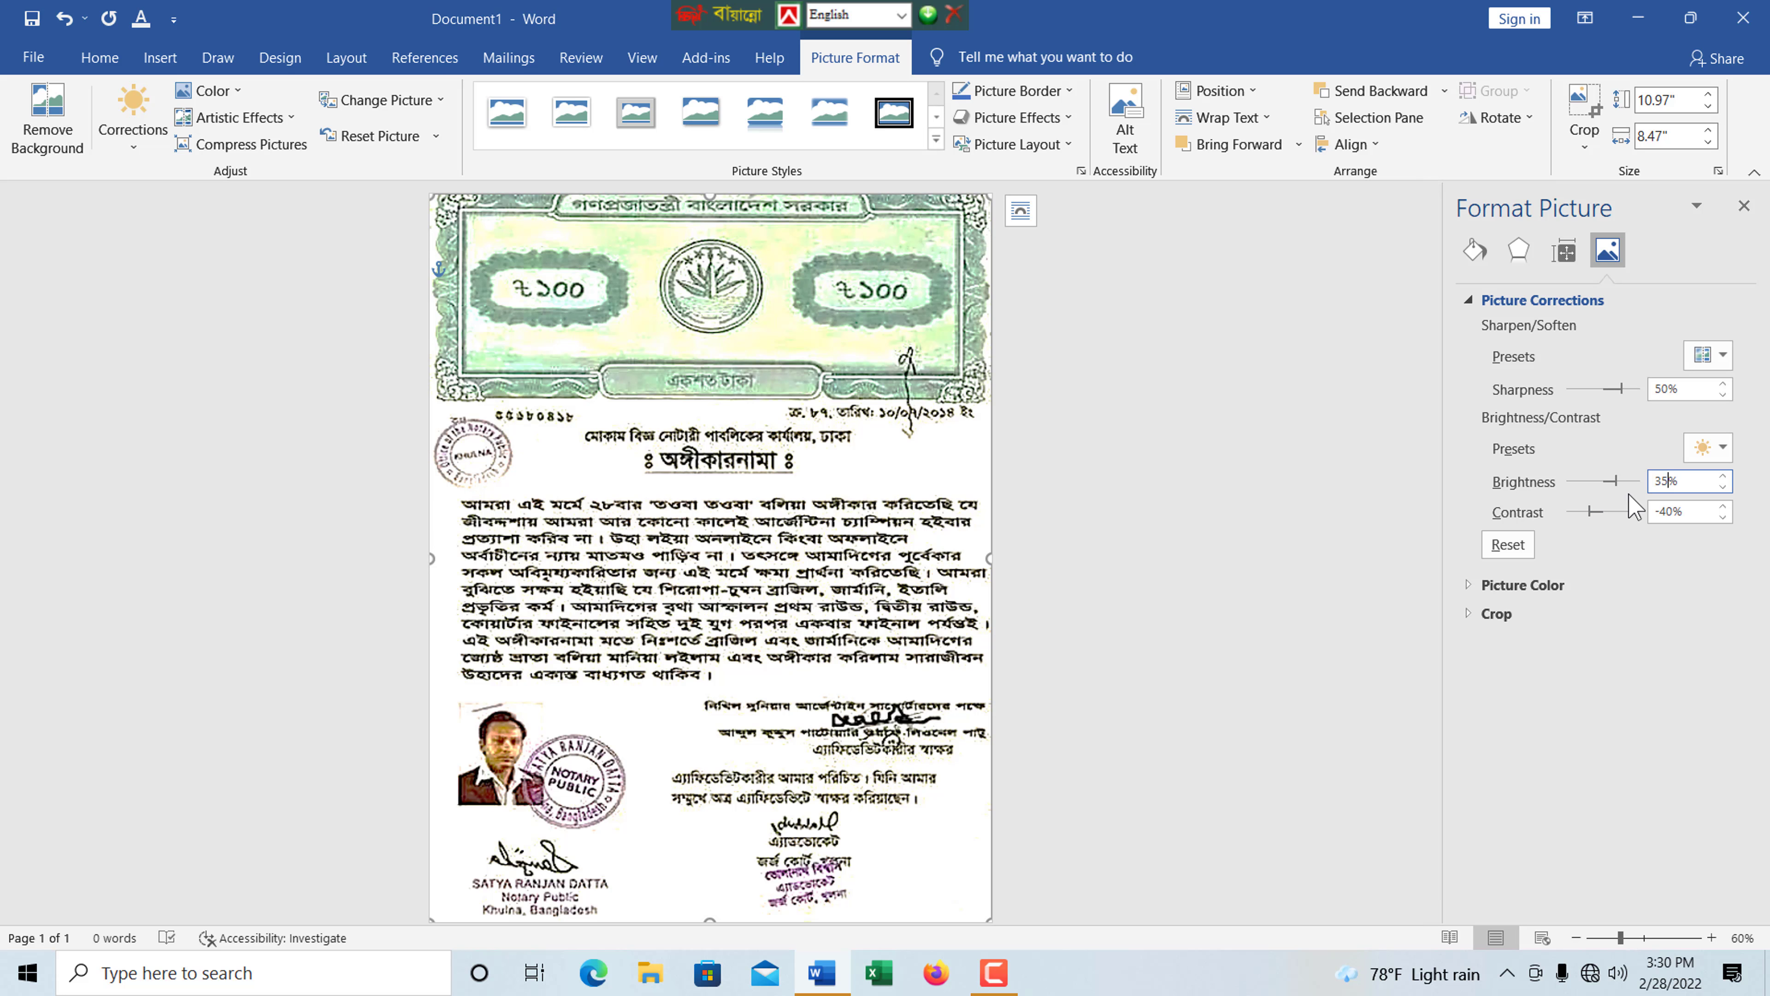
Set the picture's contrast to 20%.
left_click(1672, 513)
key("BackSpace")
key("BackSpace")
key("BackSpace")
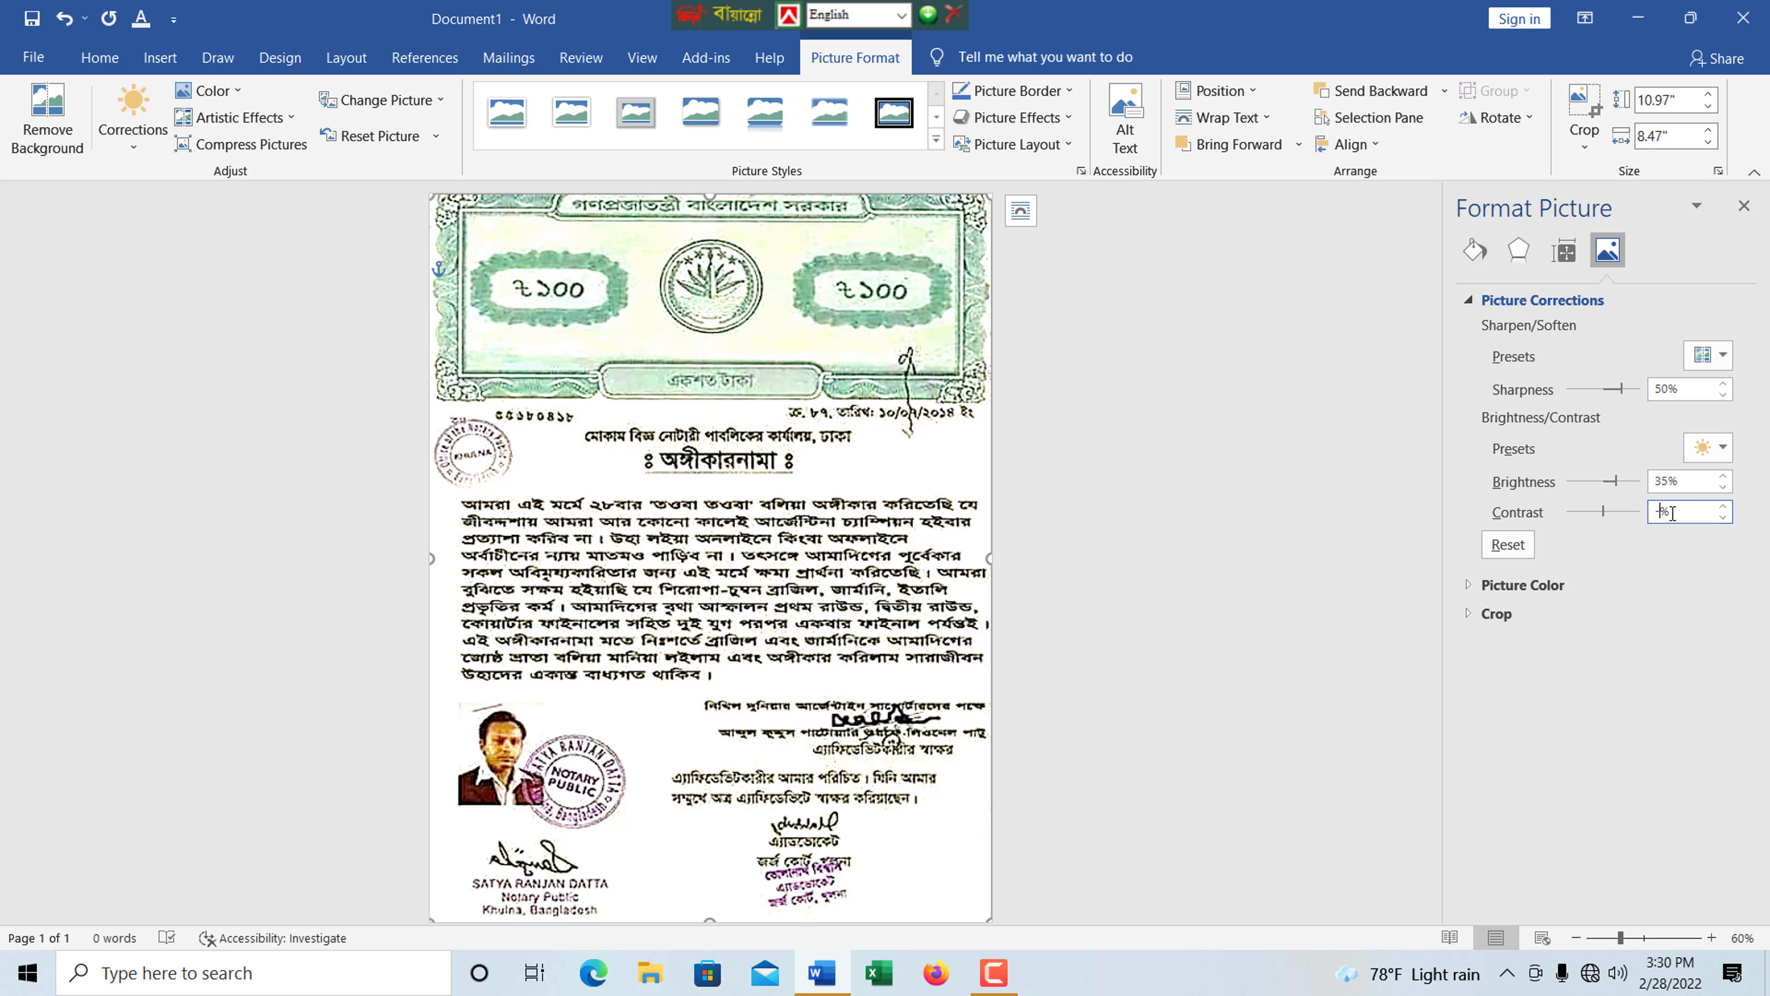
key("BackSpace")
type("20")
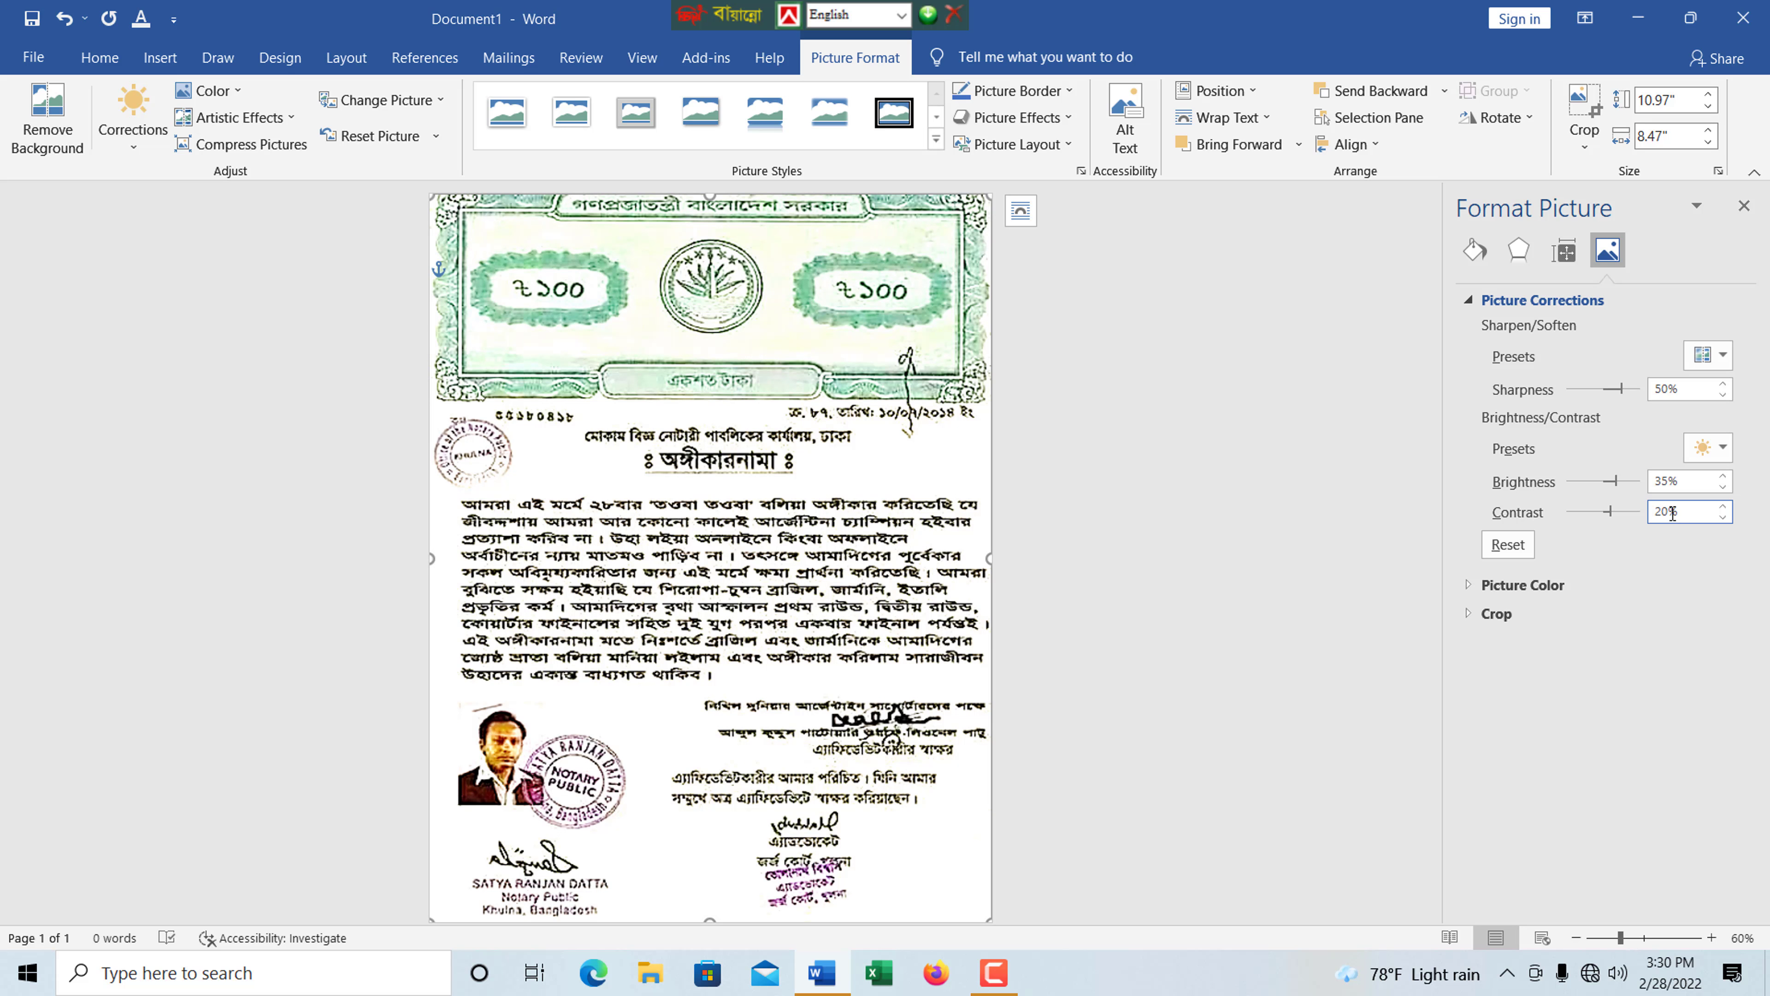
Try picture contrast values of 25% and 22%, and restore the contrast to 20%.
key("BackSpace")
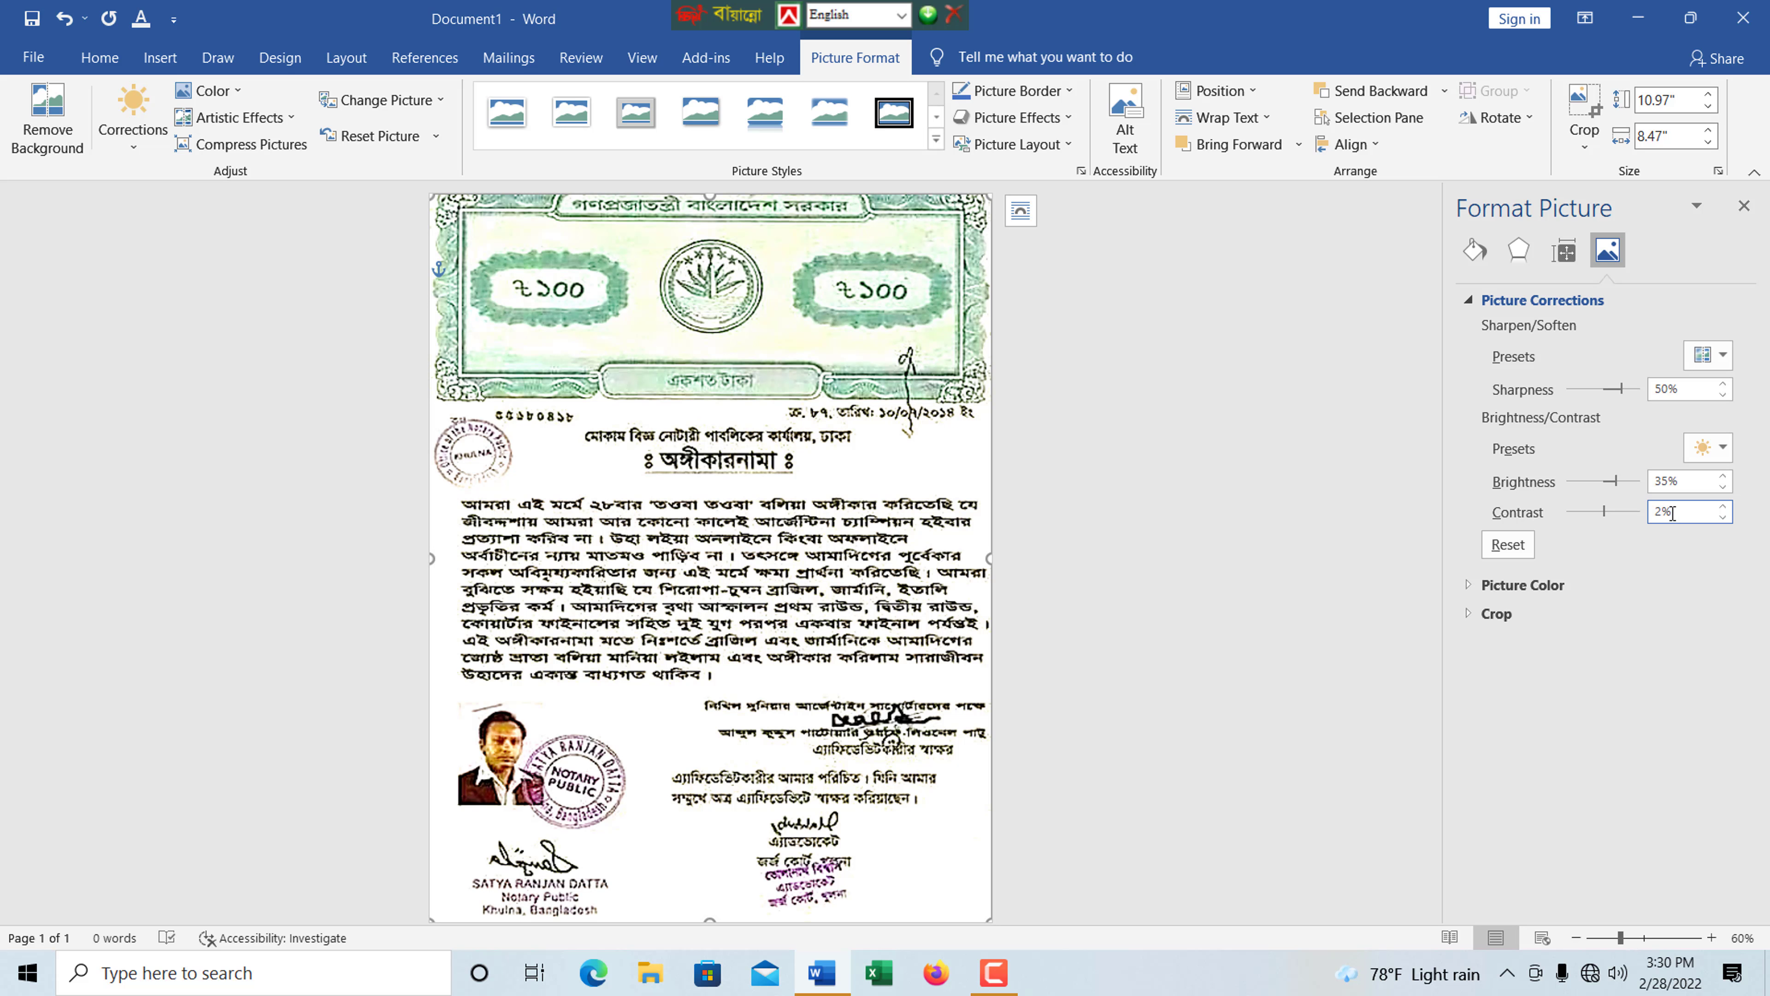
type("5")
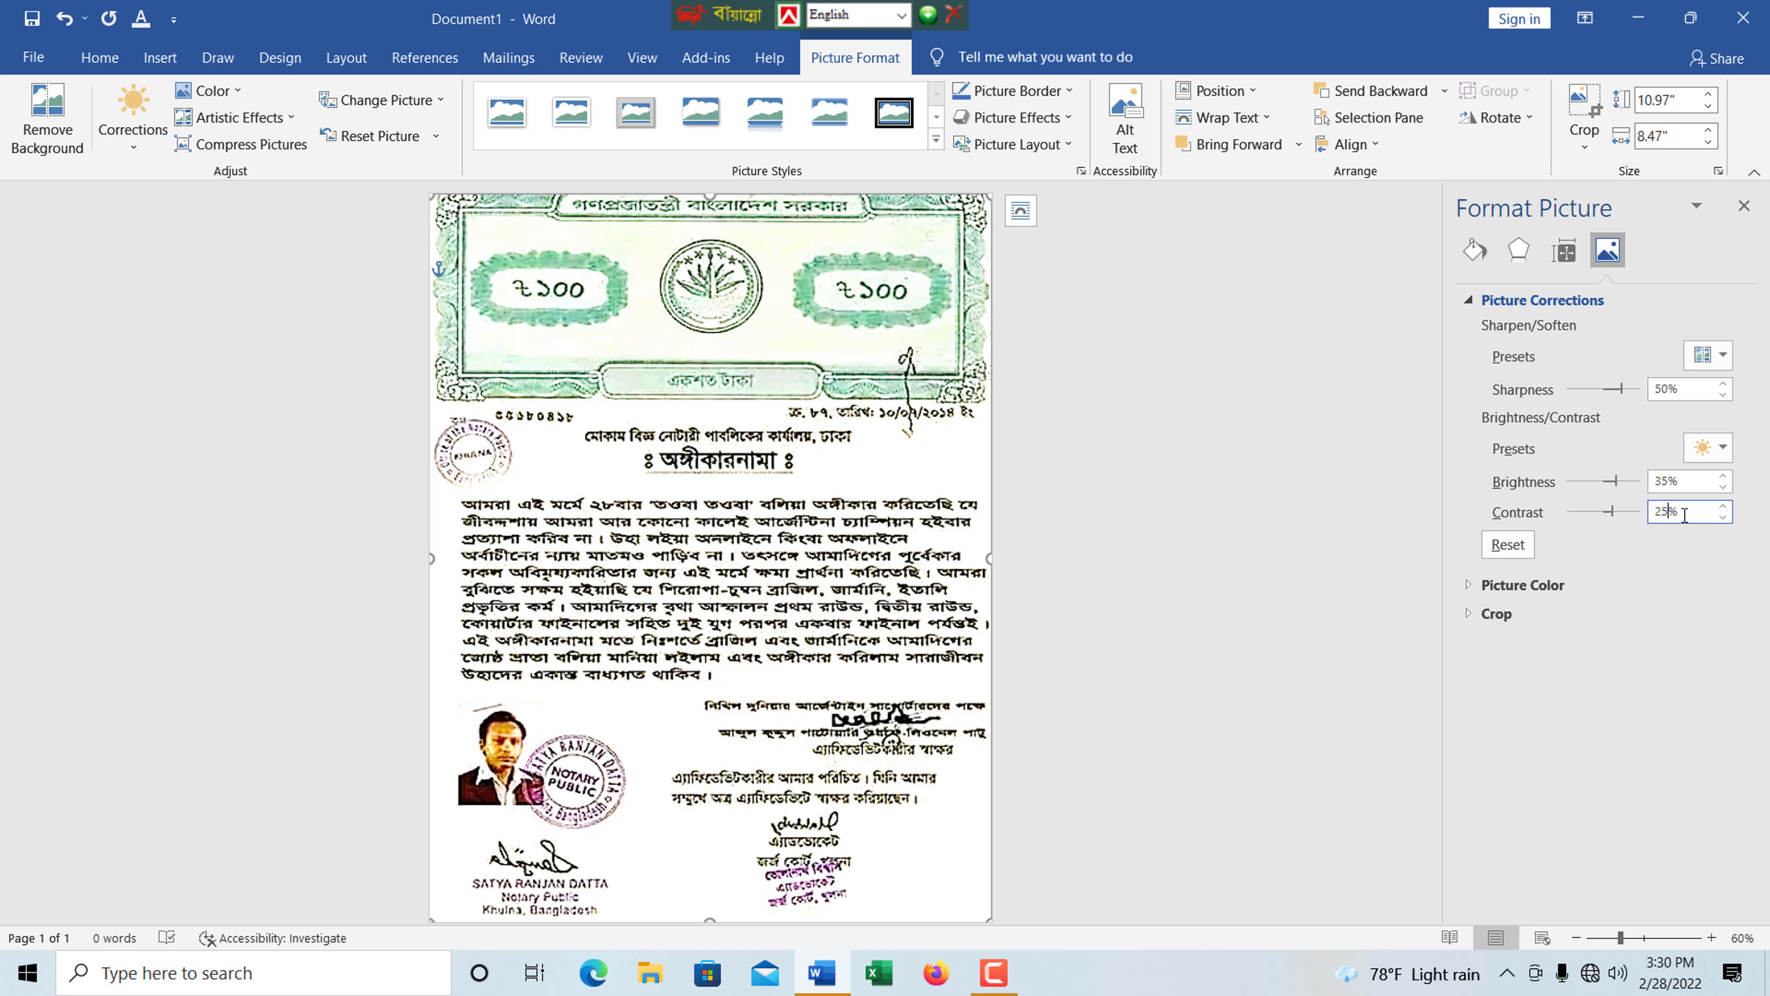
key("BackSpace")
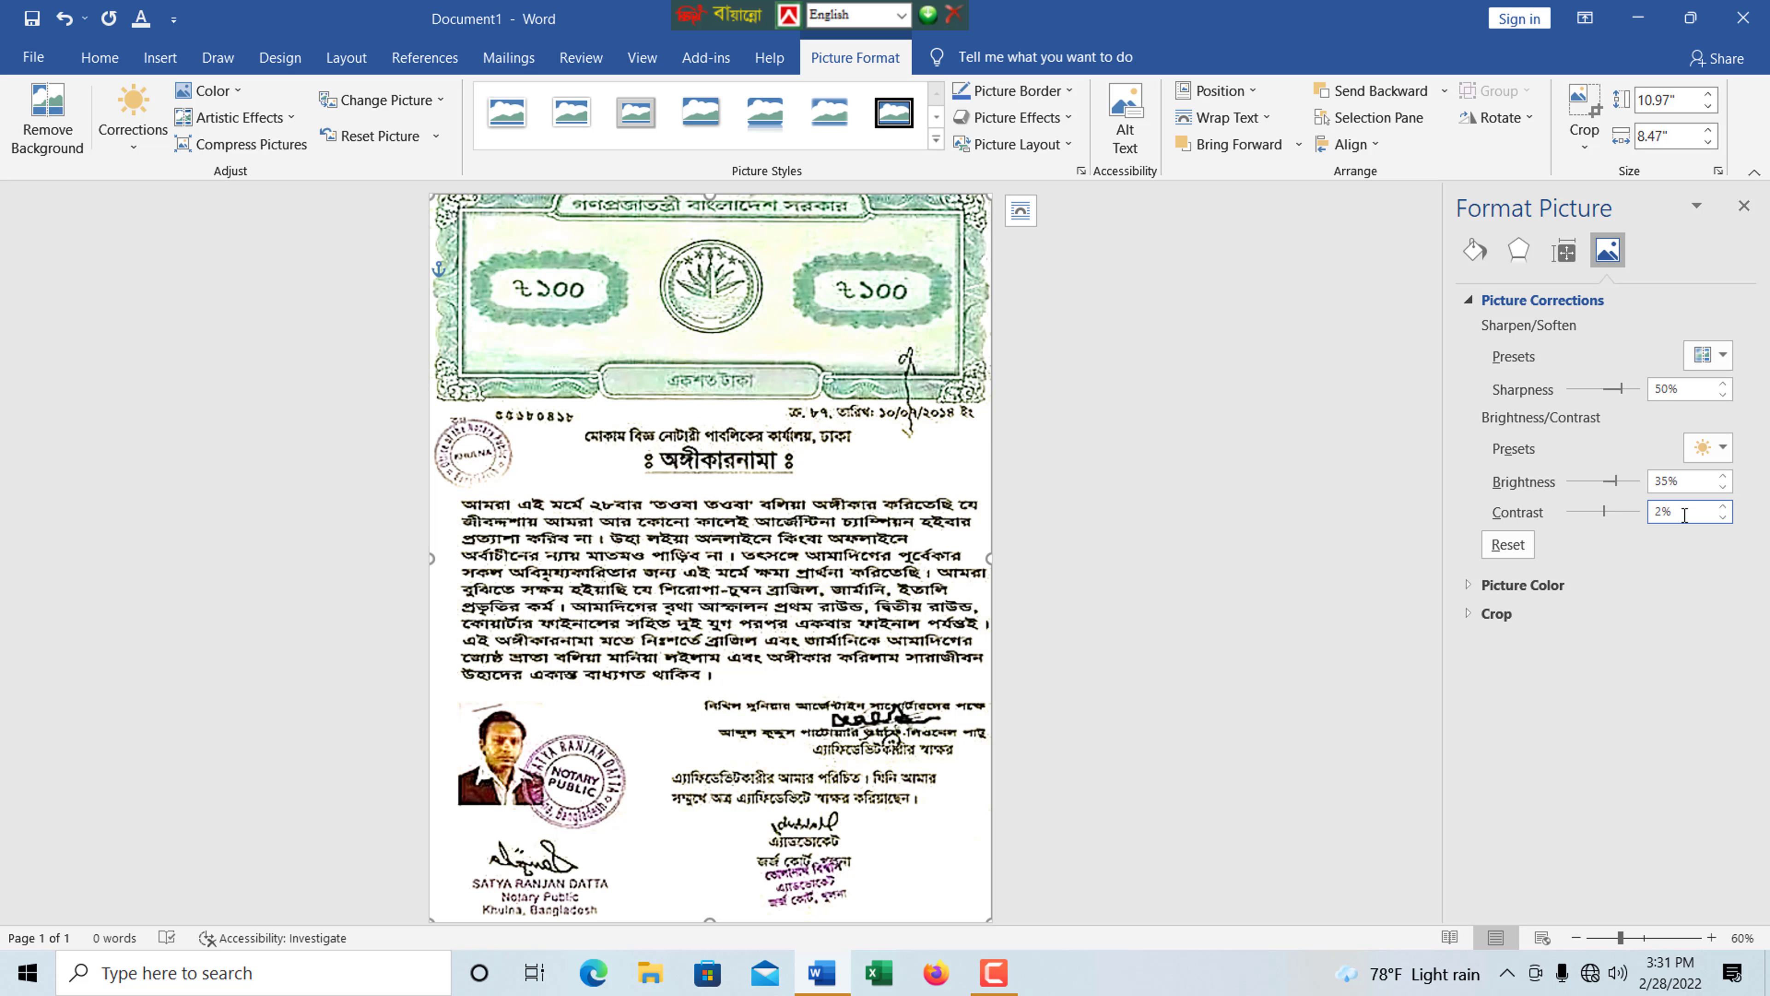
type("2")
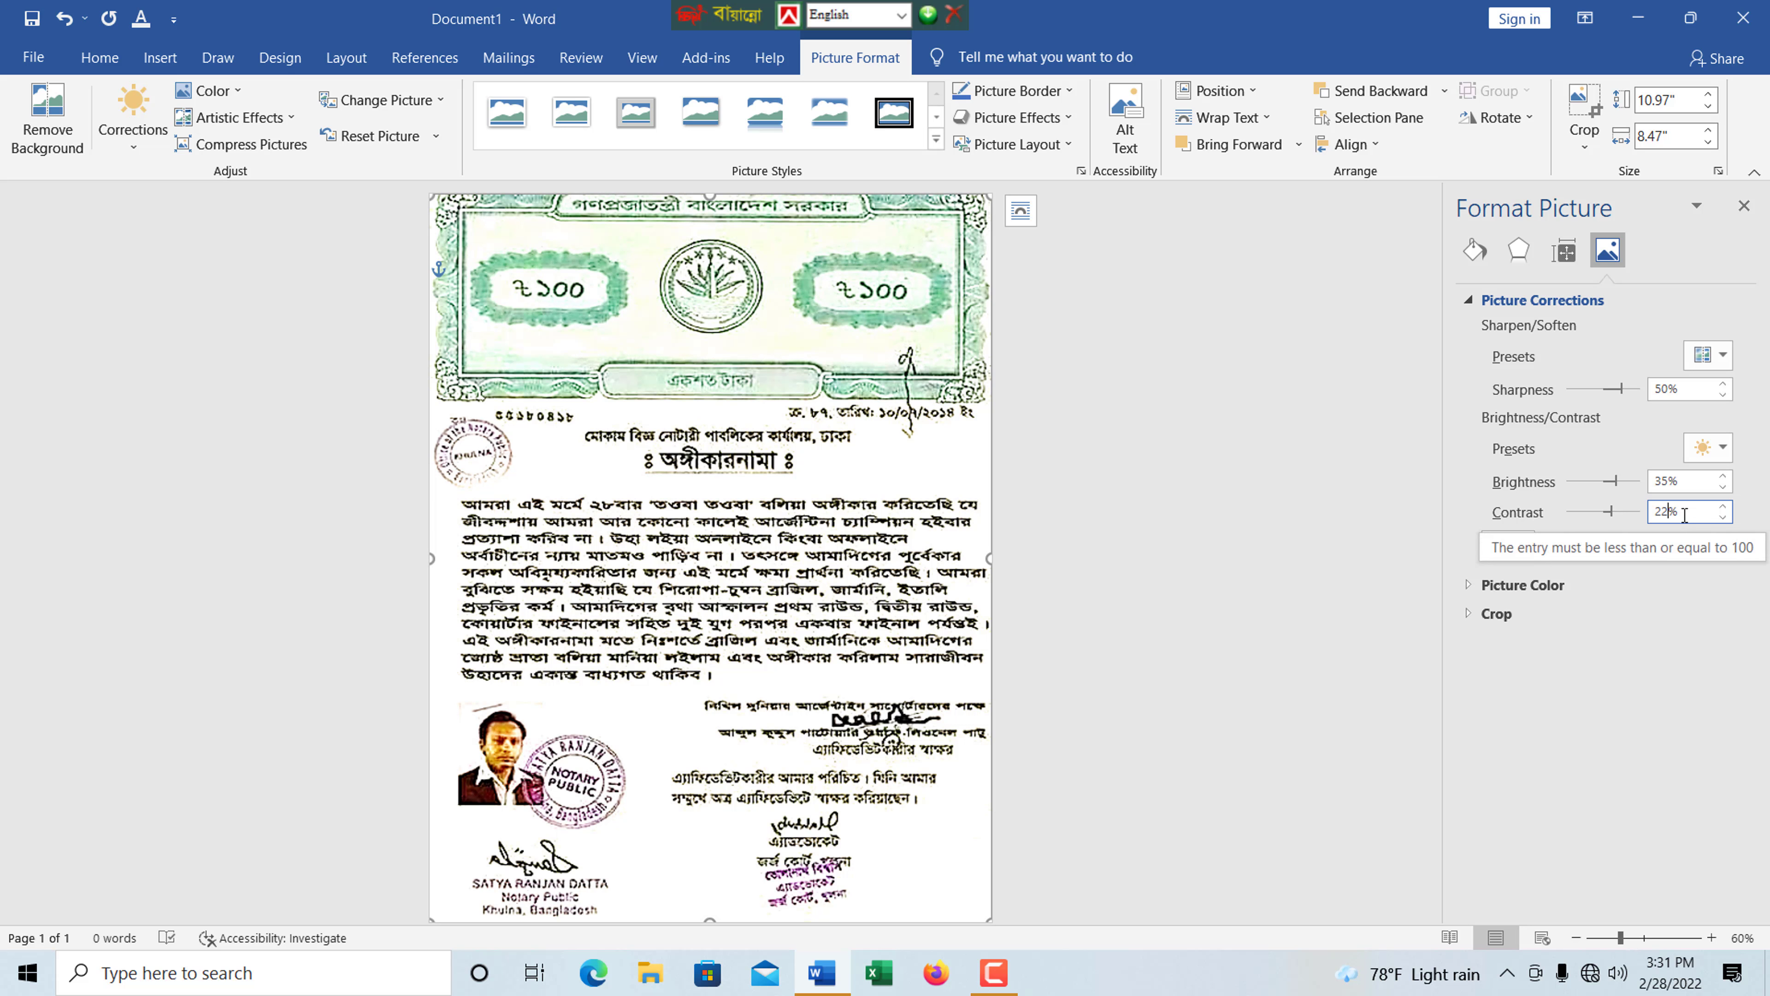
key("BackSpace")
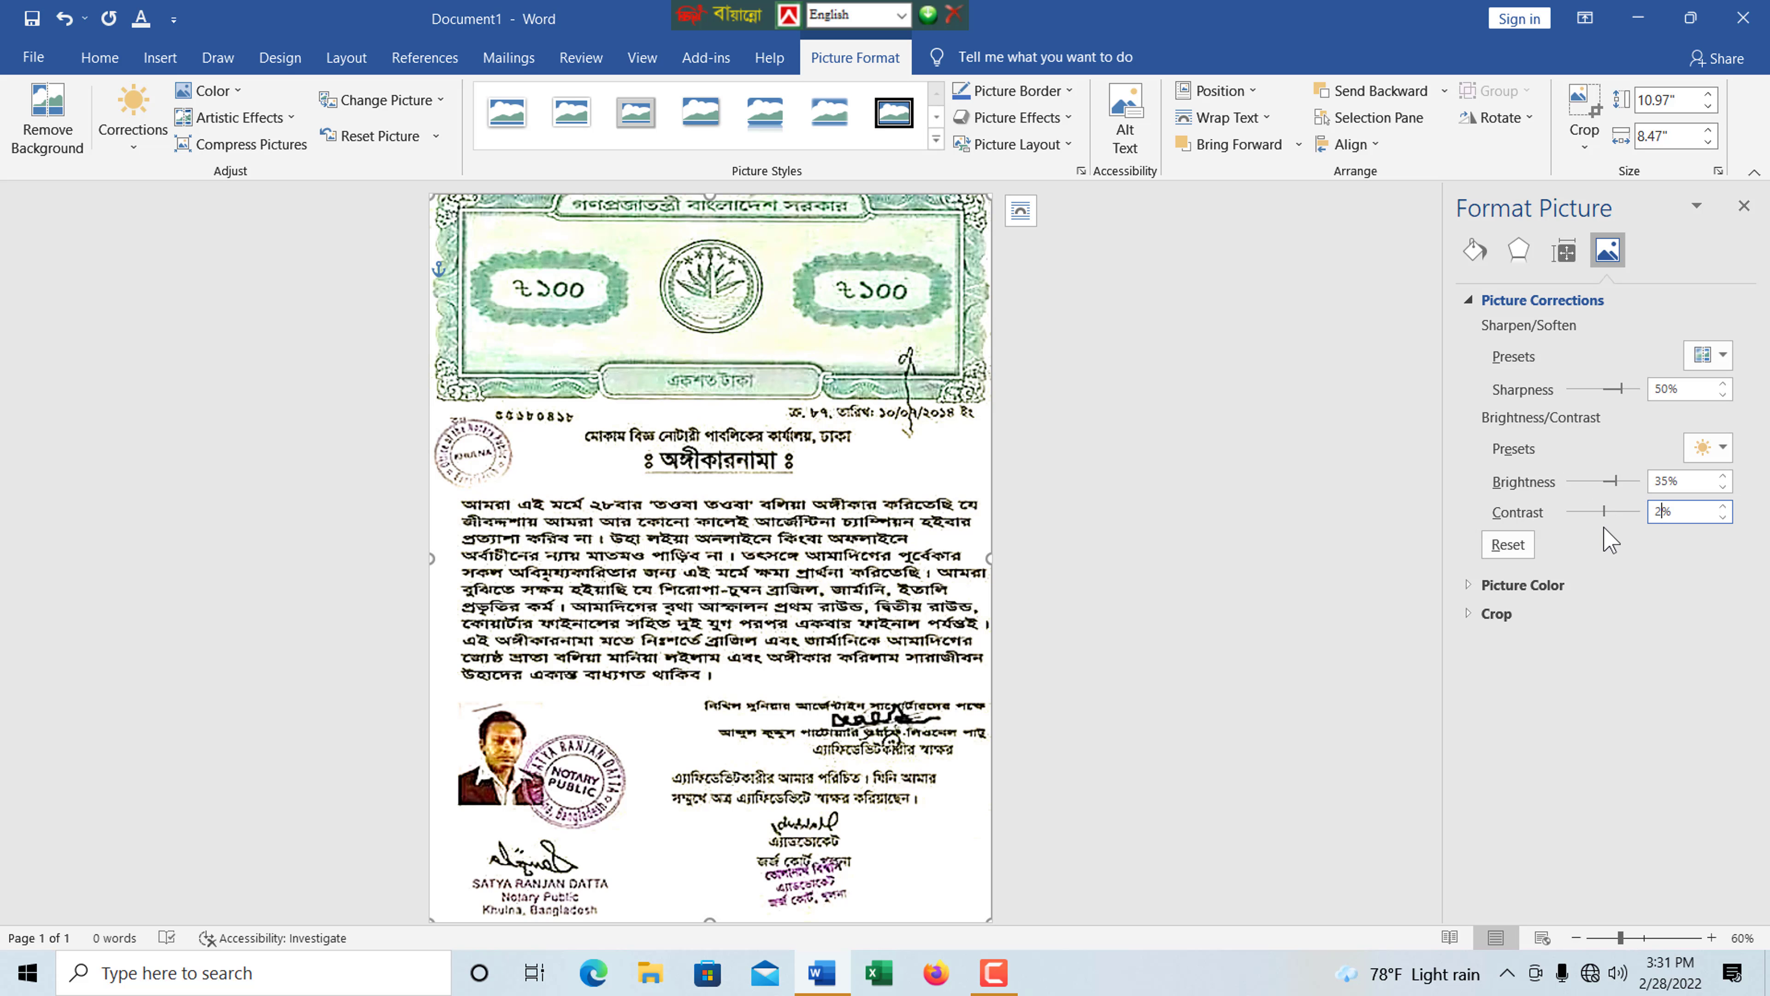
type("0")
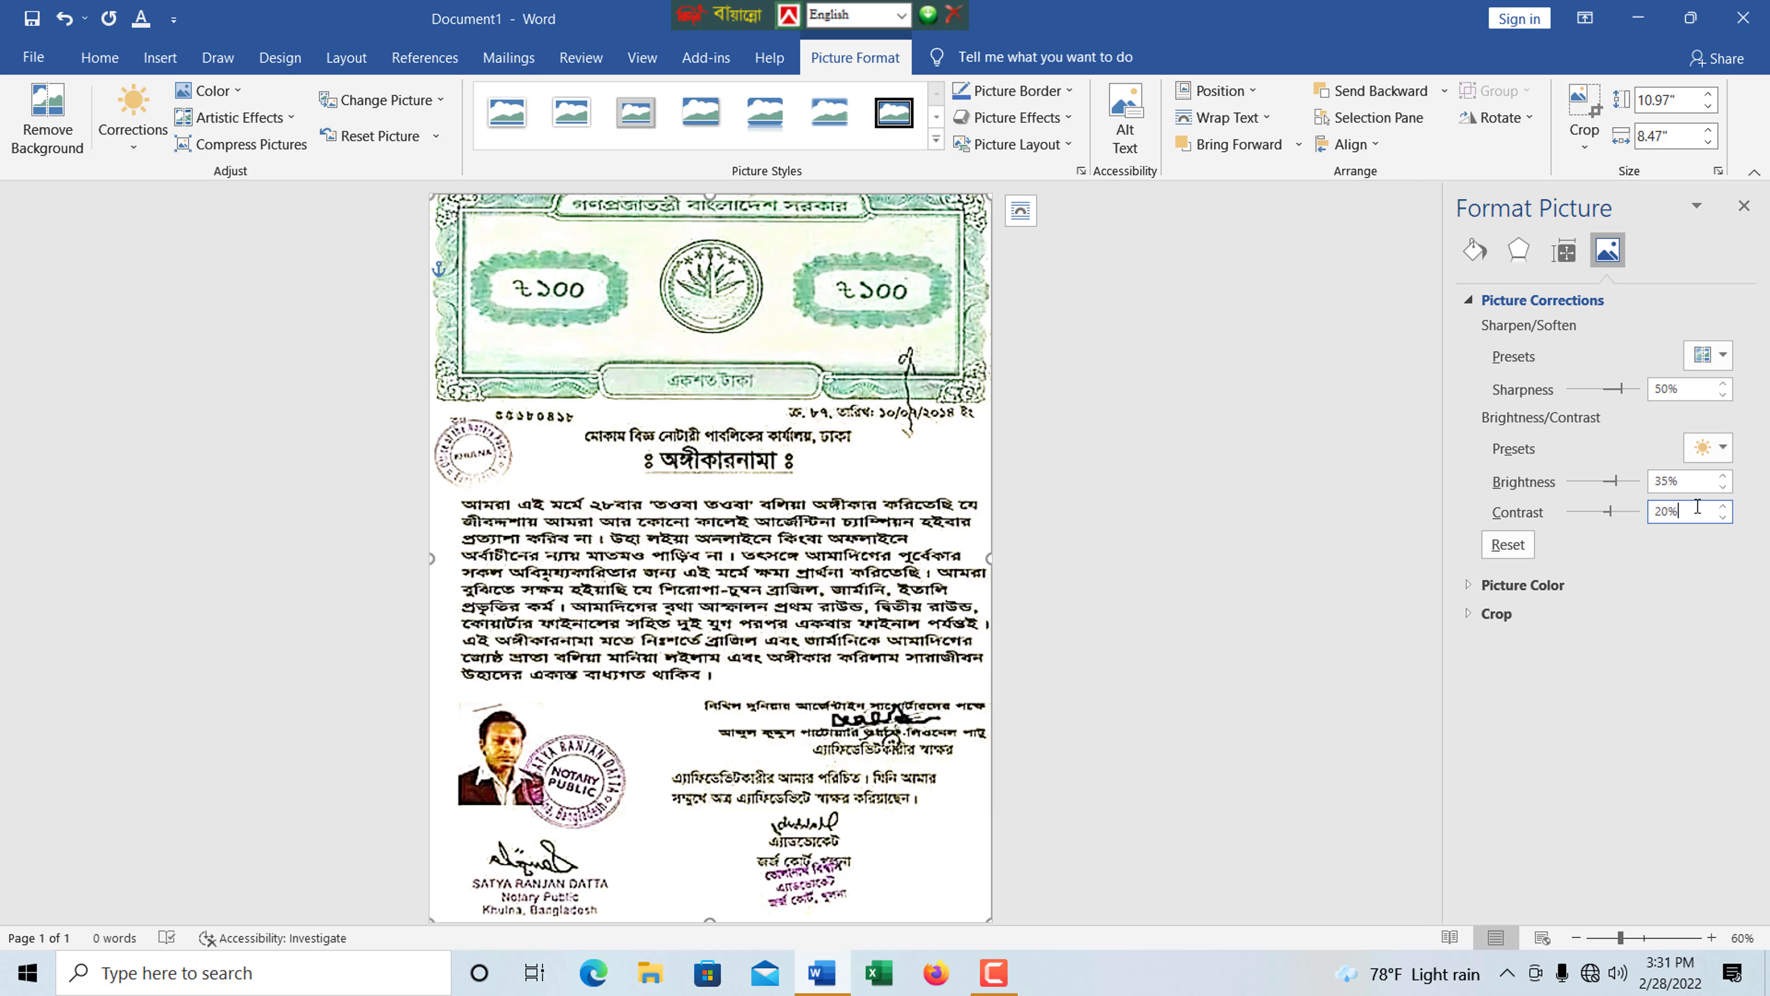
scroll(739, 788, "down", 1)
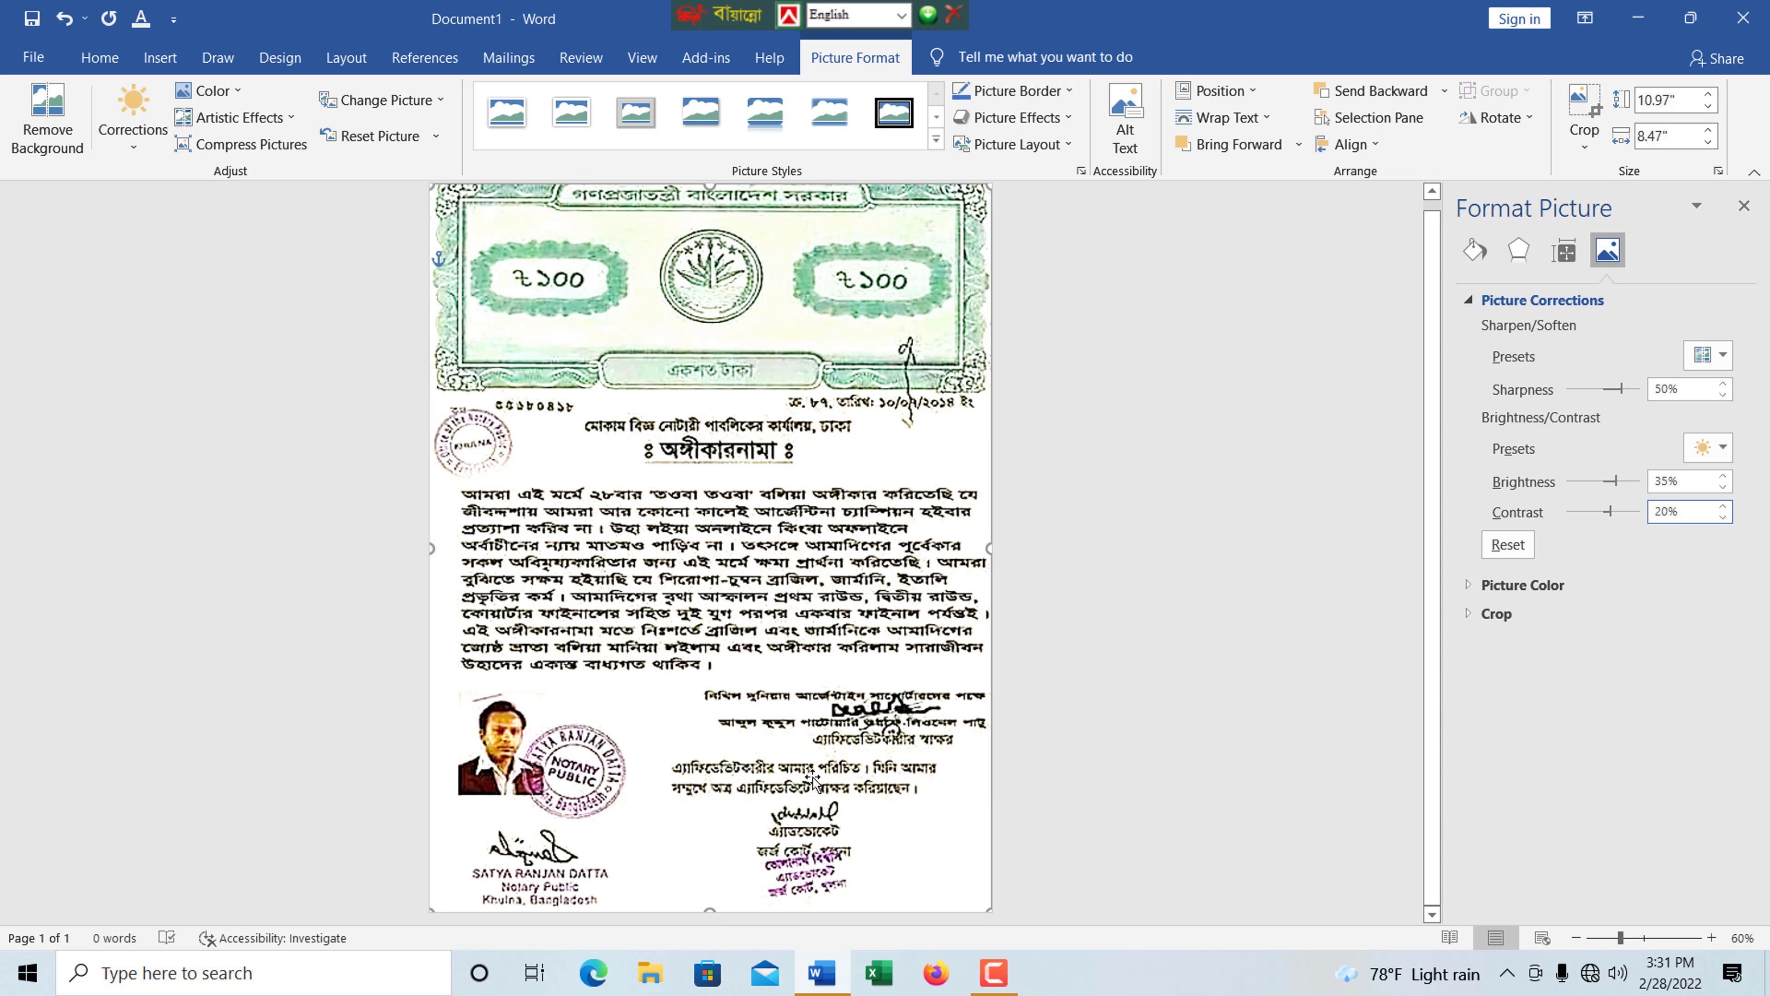
scroll(813, 777, "up", 1)
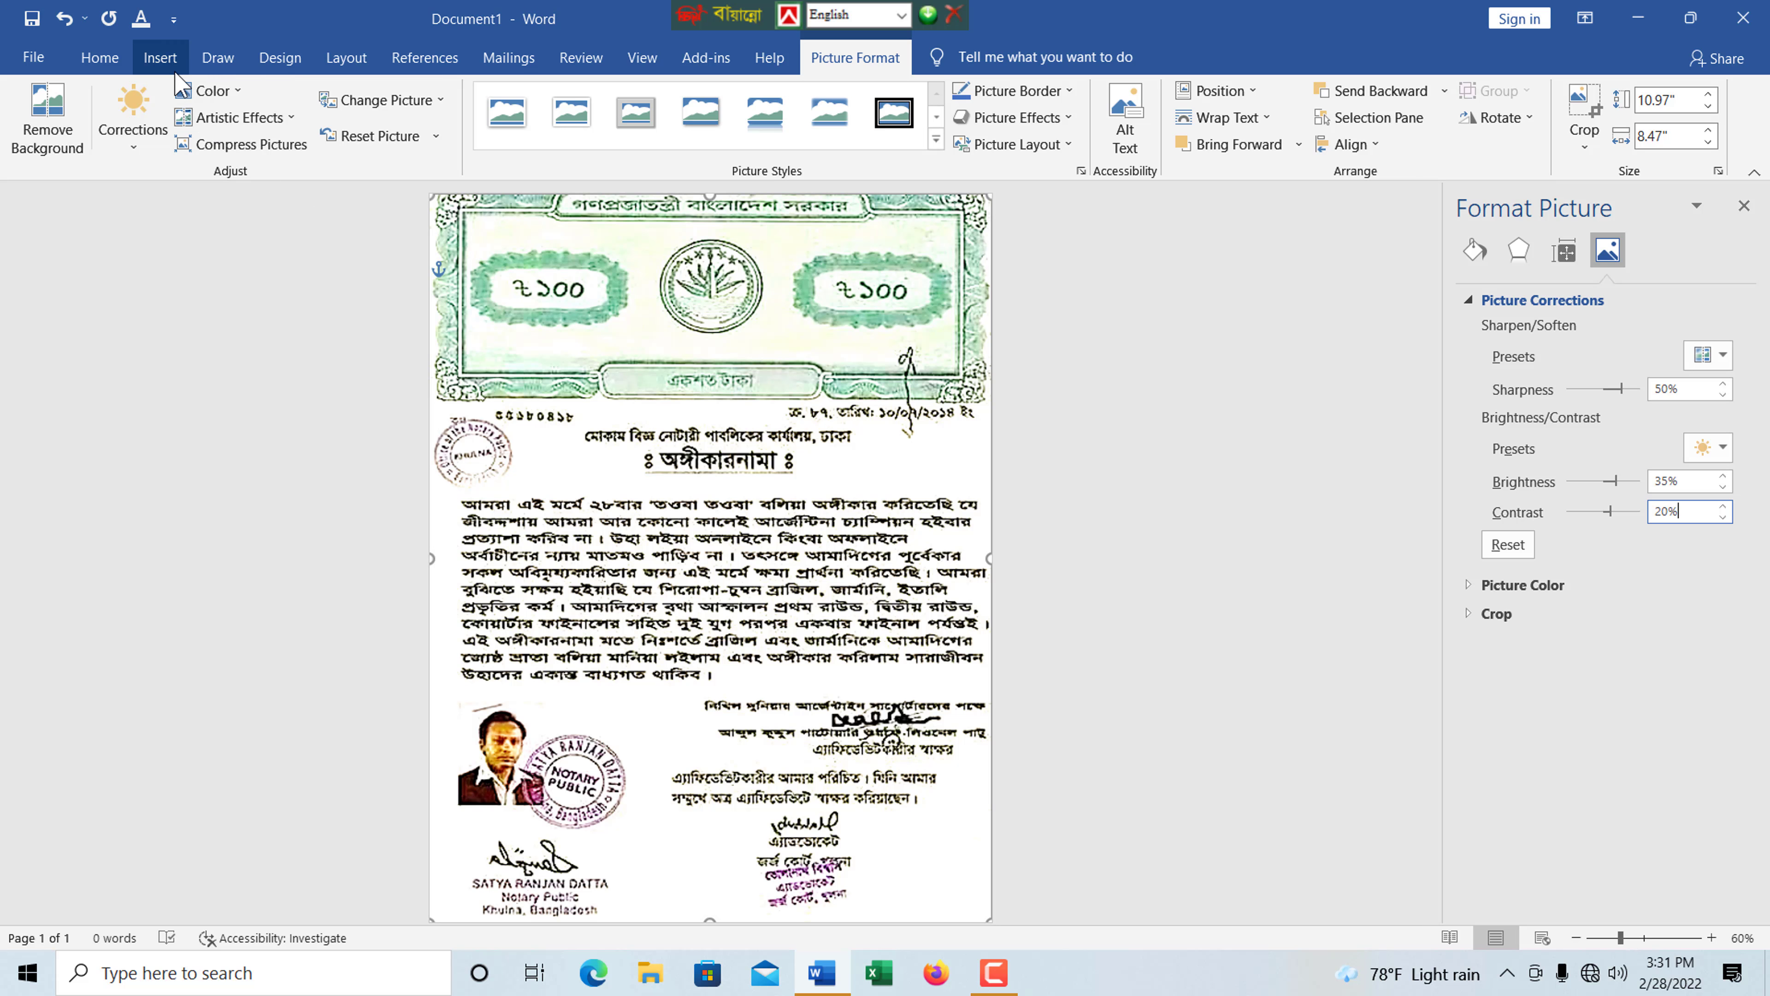
Draw a rectangle shape about 0.5" wide and 0.39" high over the lower end of the pen stroke just below the date.
left_click(161, 57)
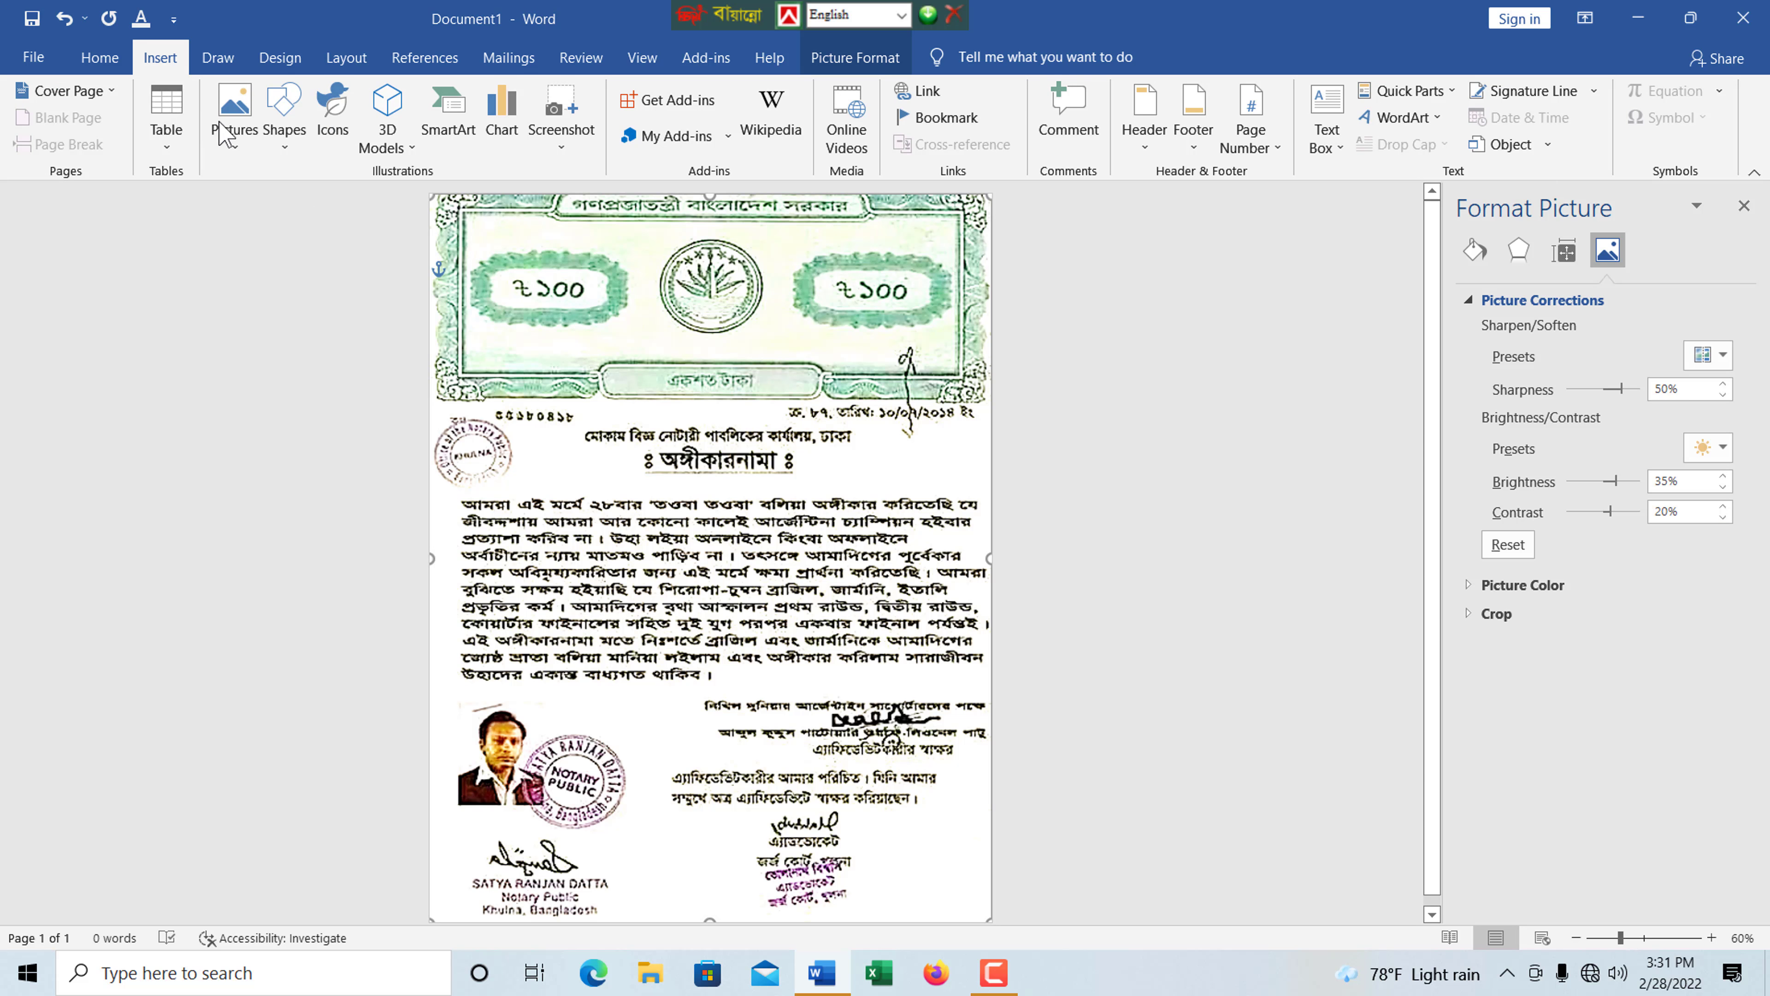
left_click(292, 152)
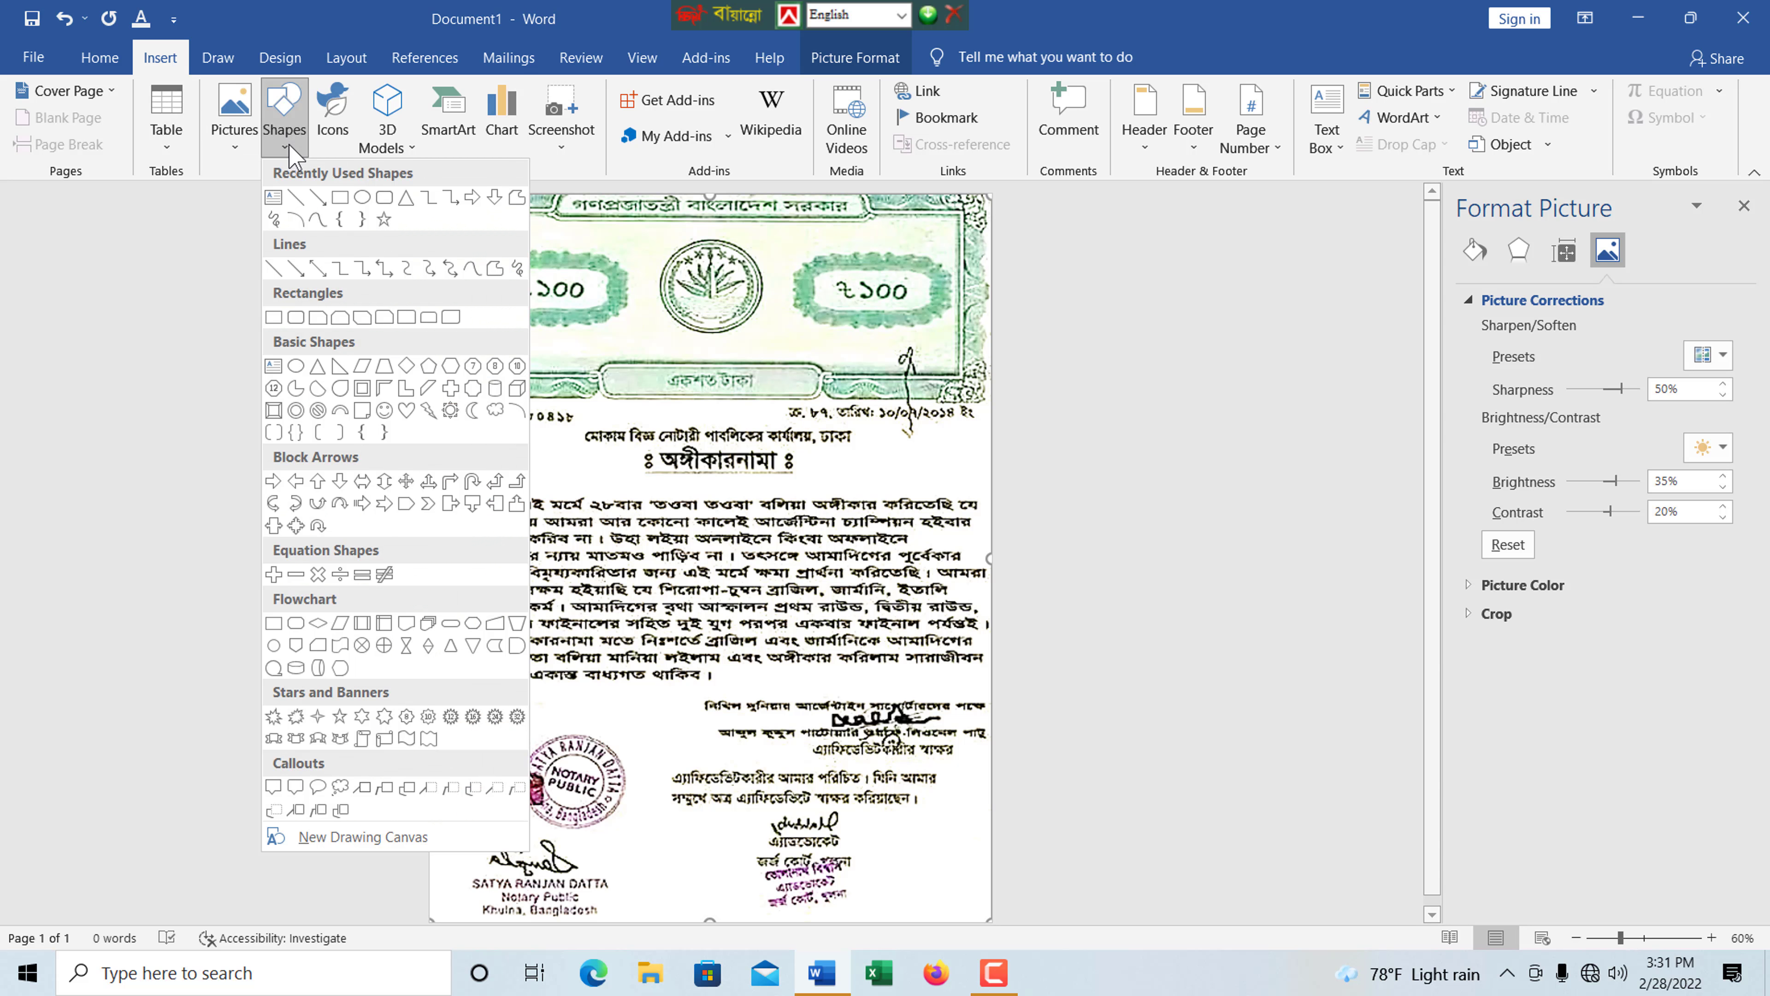
left_click(342, 198)
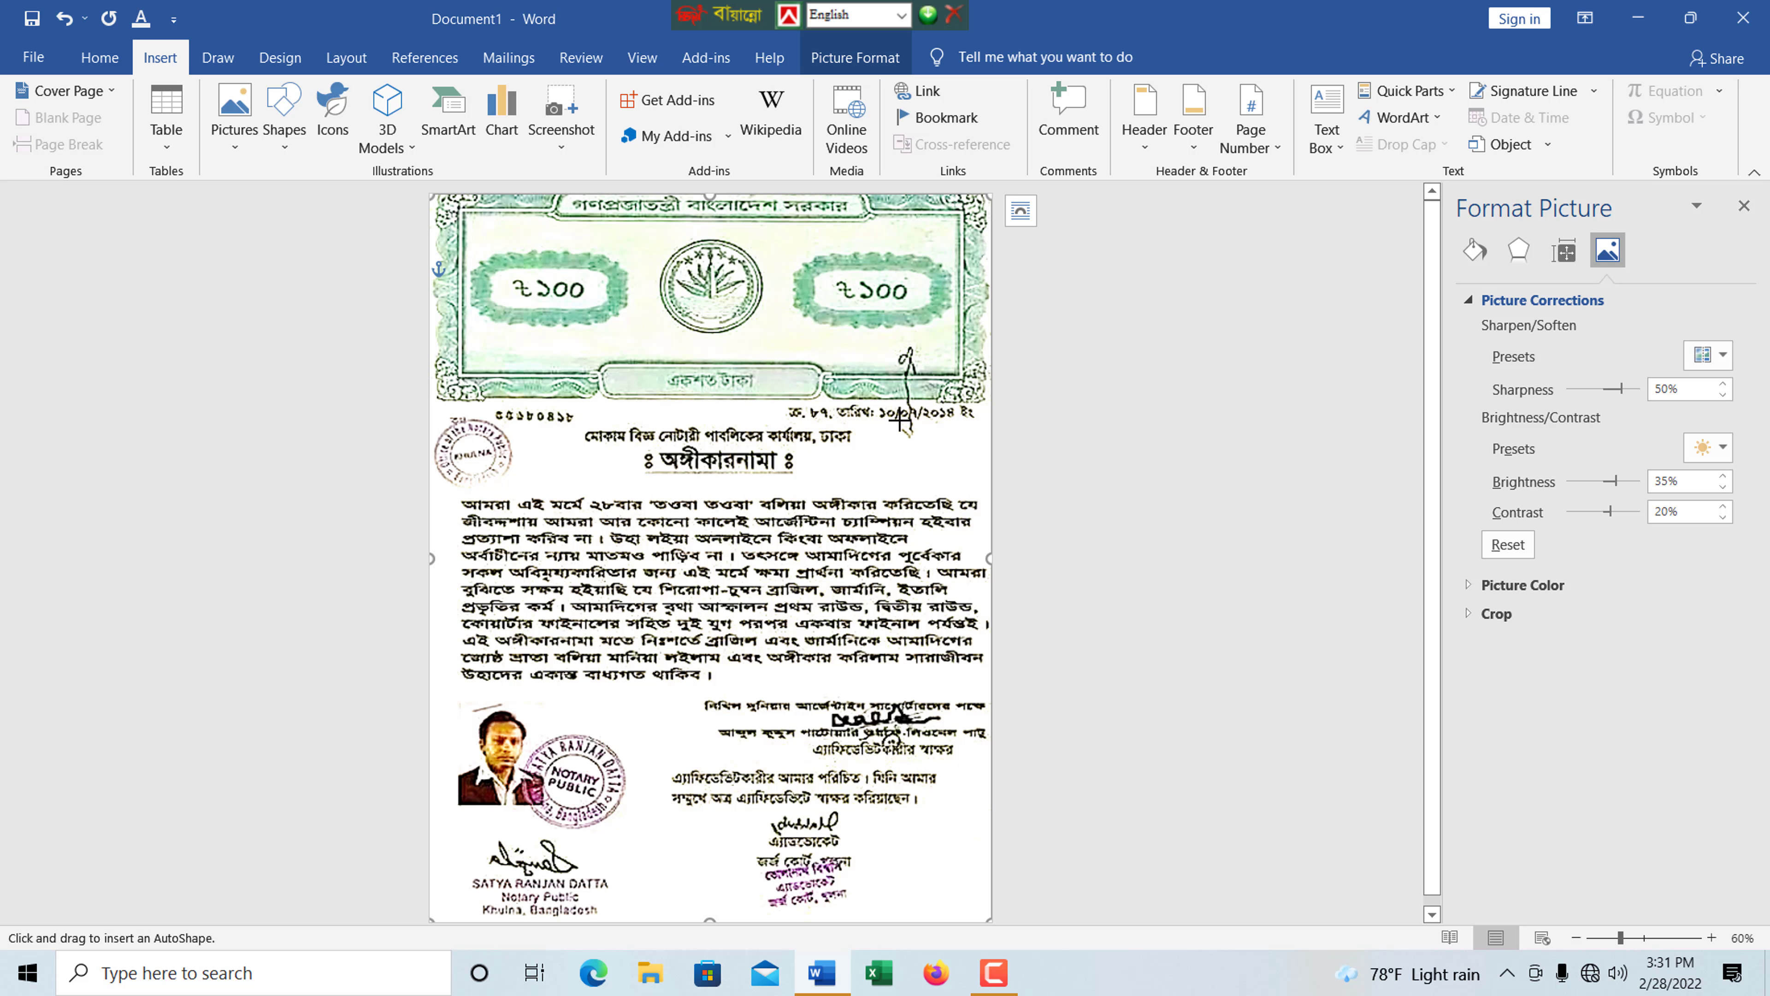
left_click_drag(899, 420, 934, 446)
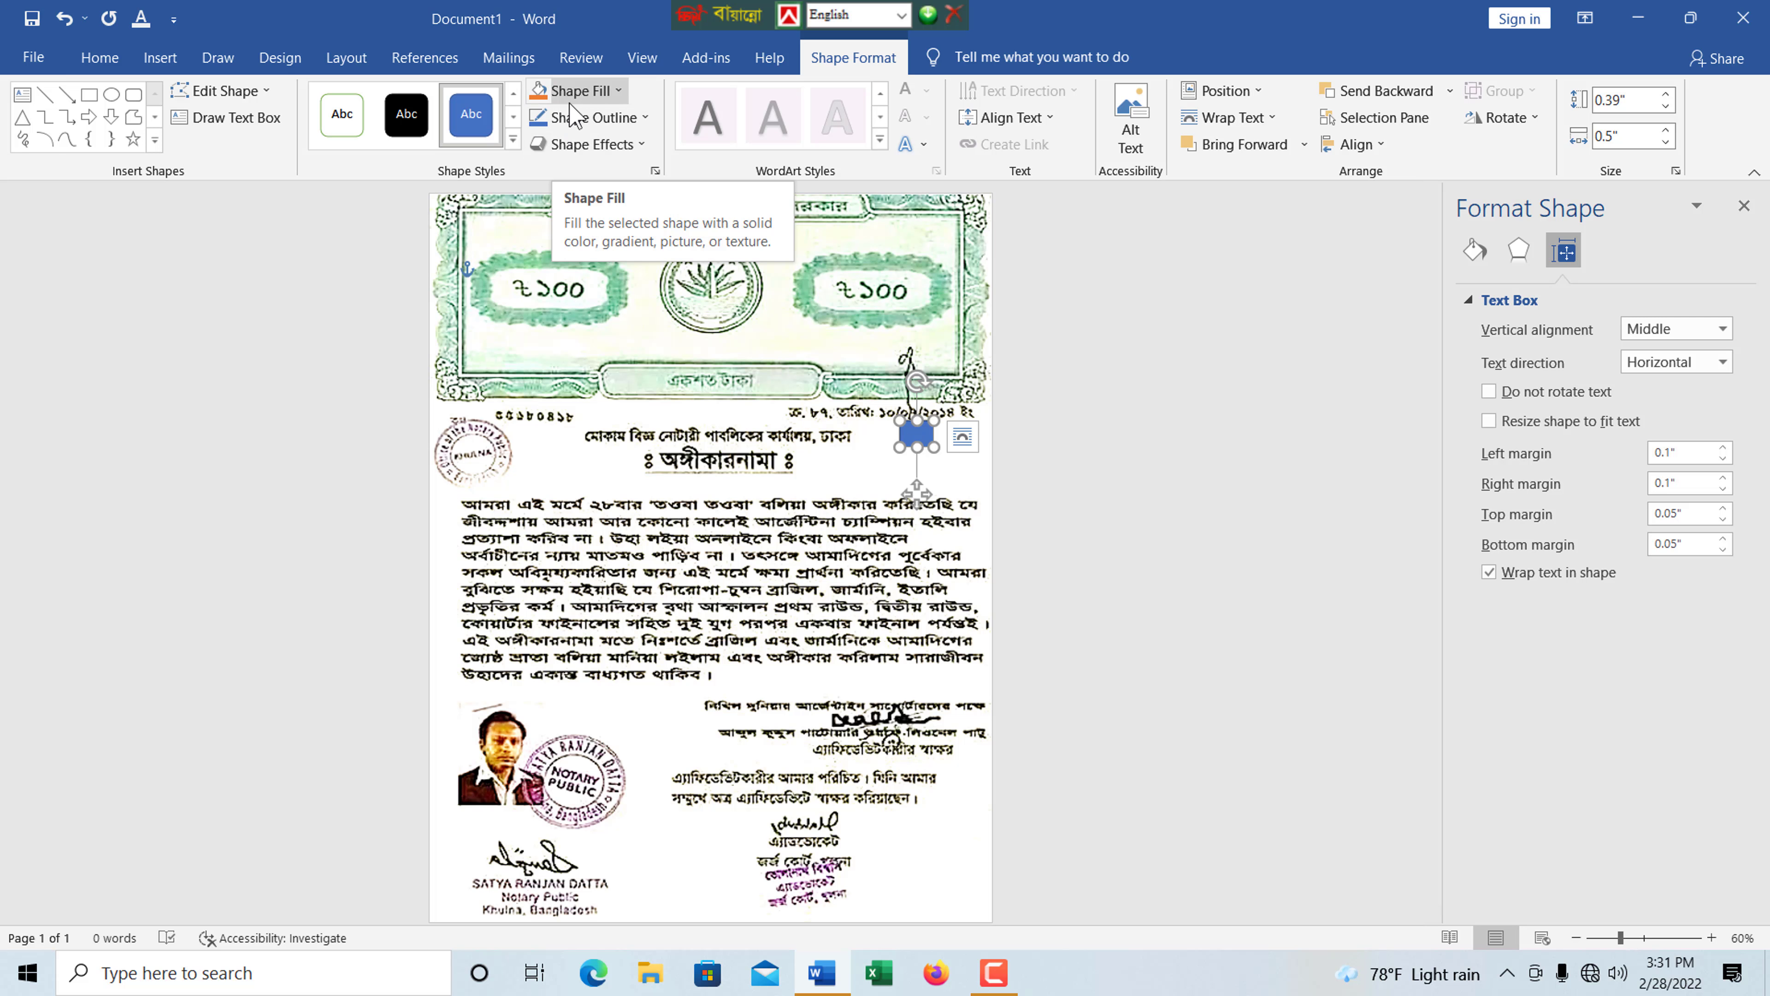
Give the small rectangle below the date a White, Background 1 fill and a white outline.
left_click(616, 94)
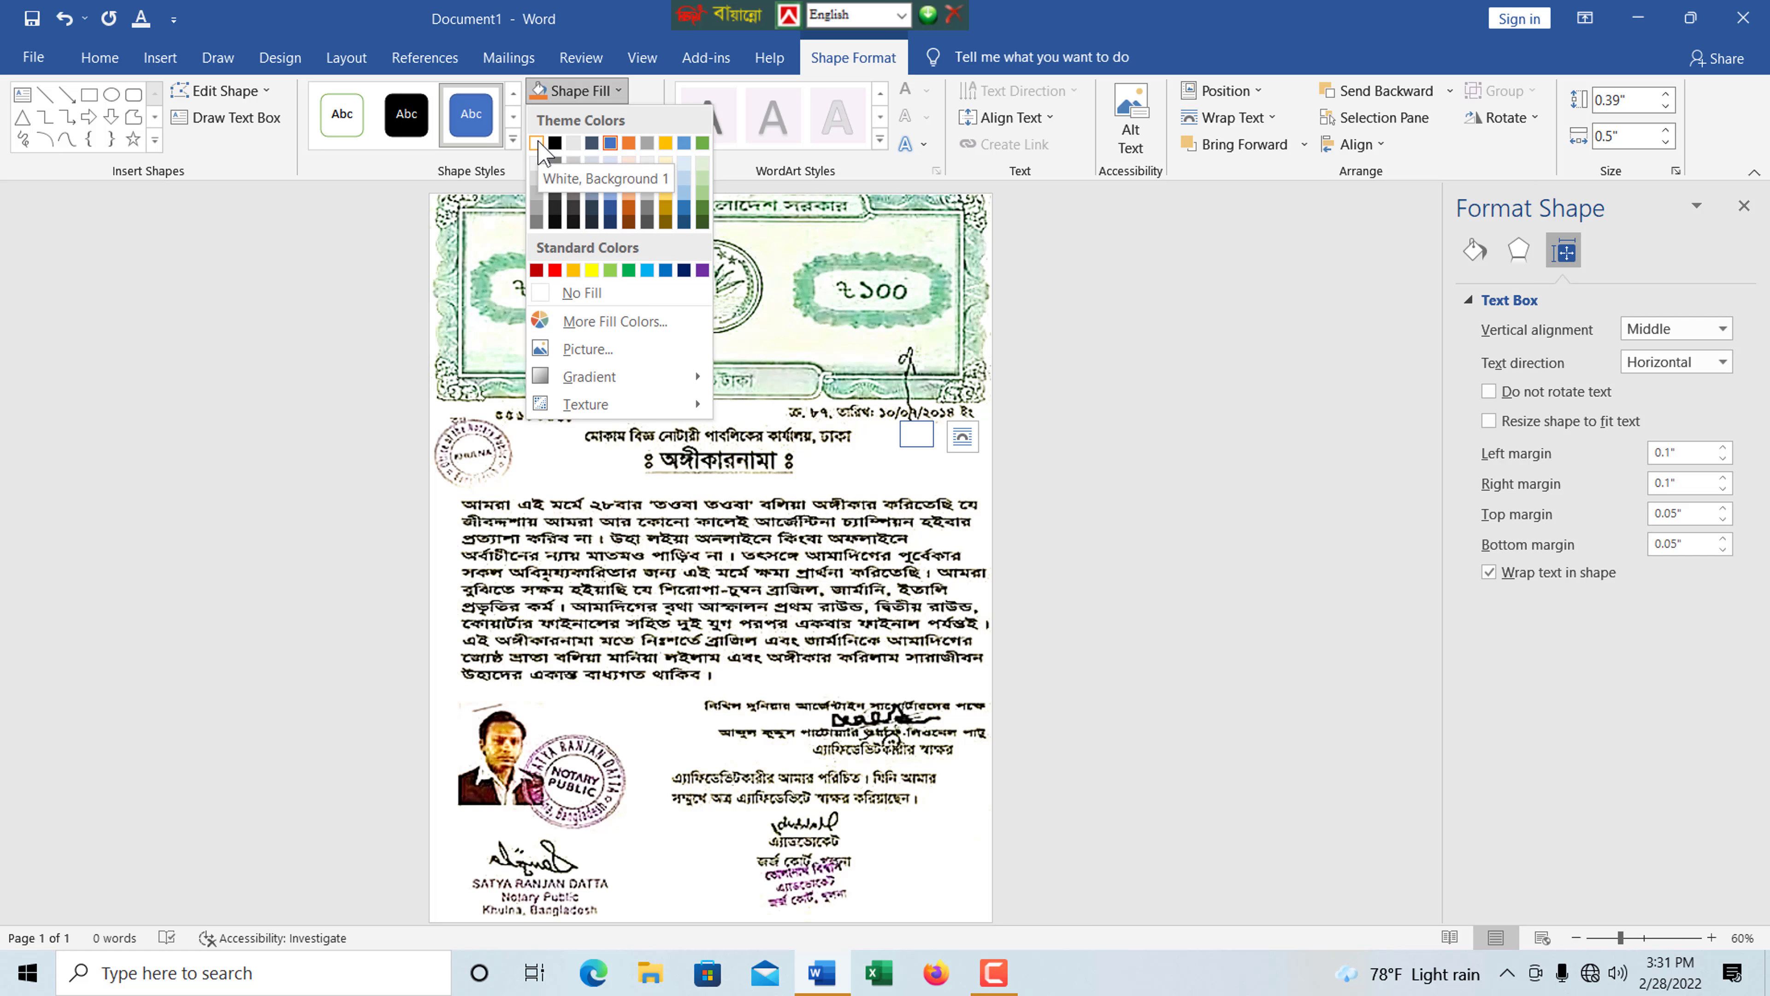
left_click(538, 144)
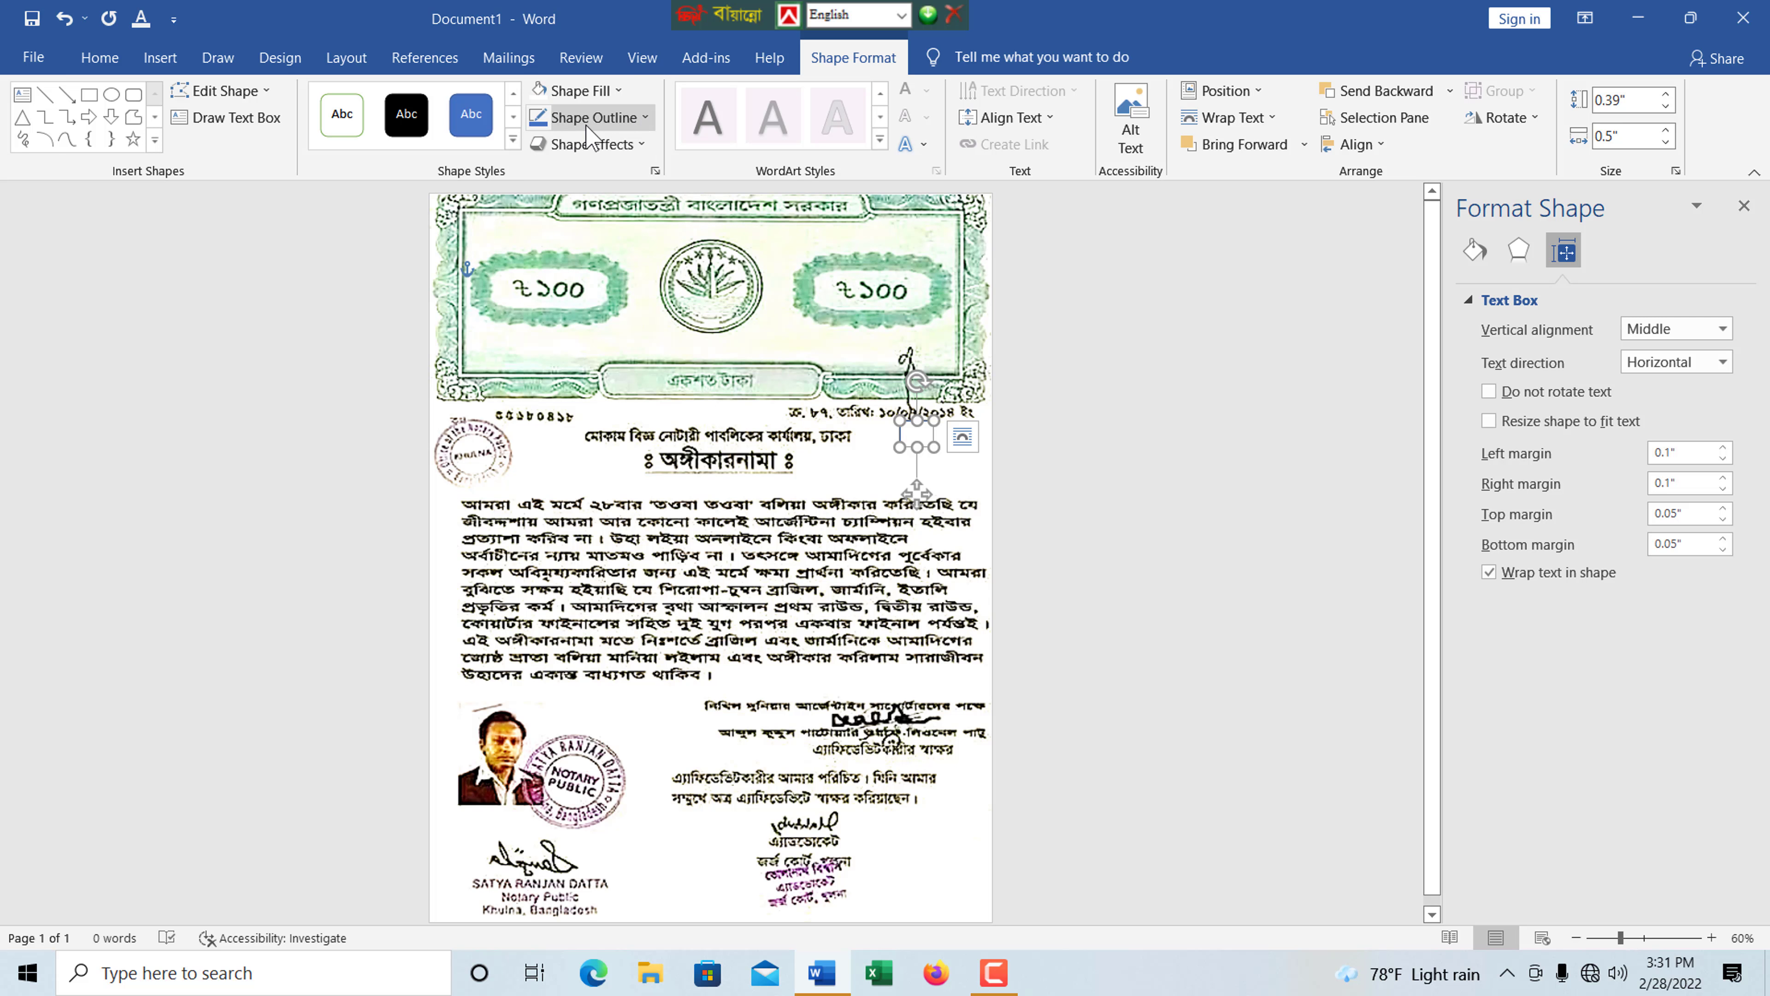
left_click(647, 119)
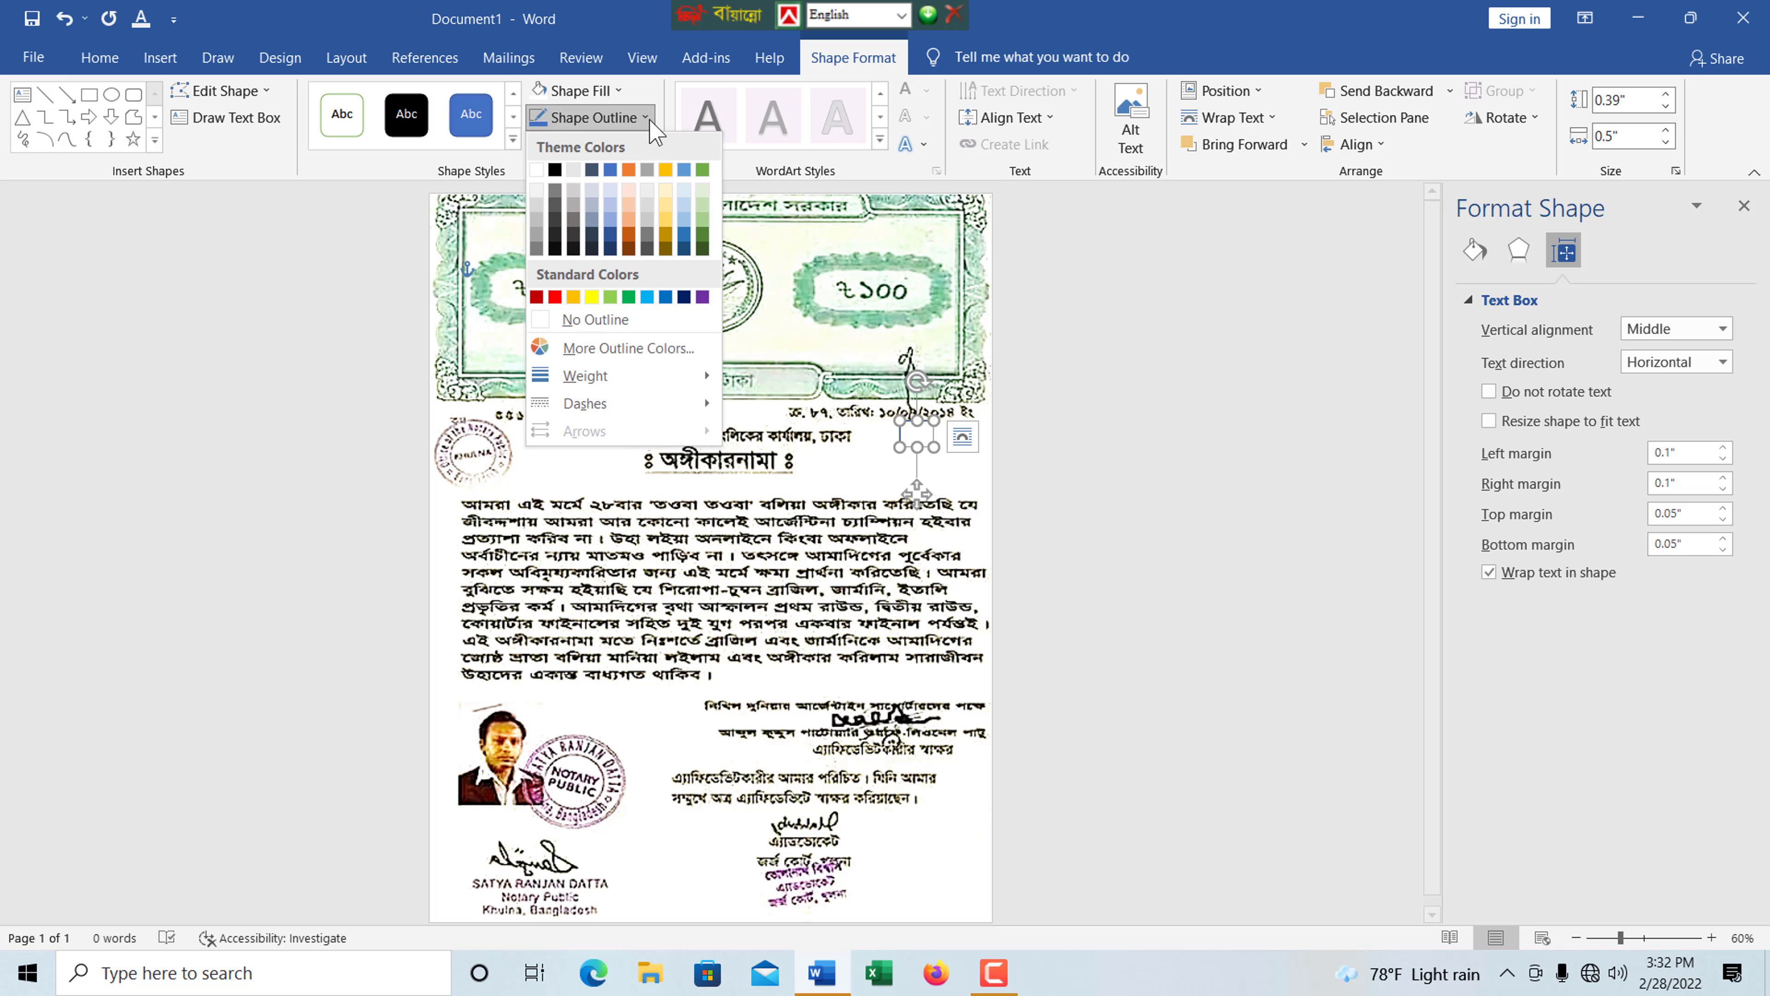
left_click(538, 170)
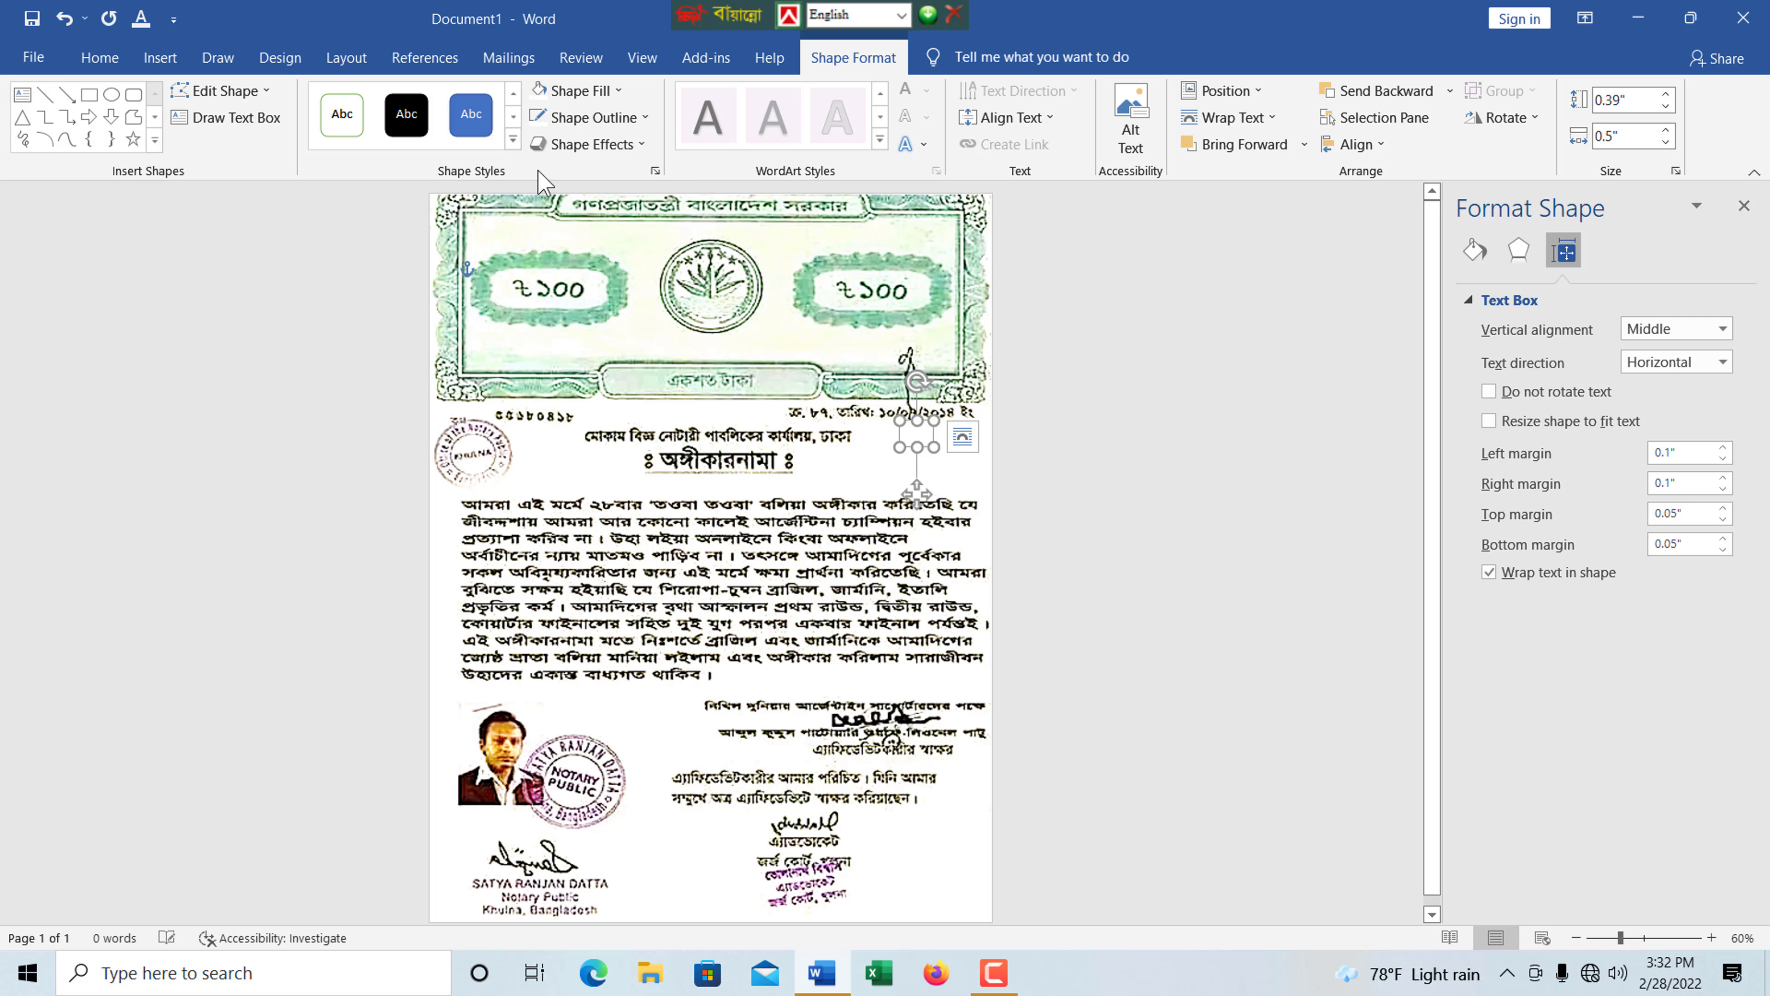
View the layout and text-wrapping options of the white rectangle below the date.
left_click(927, 438)
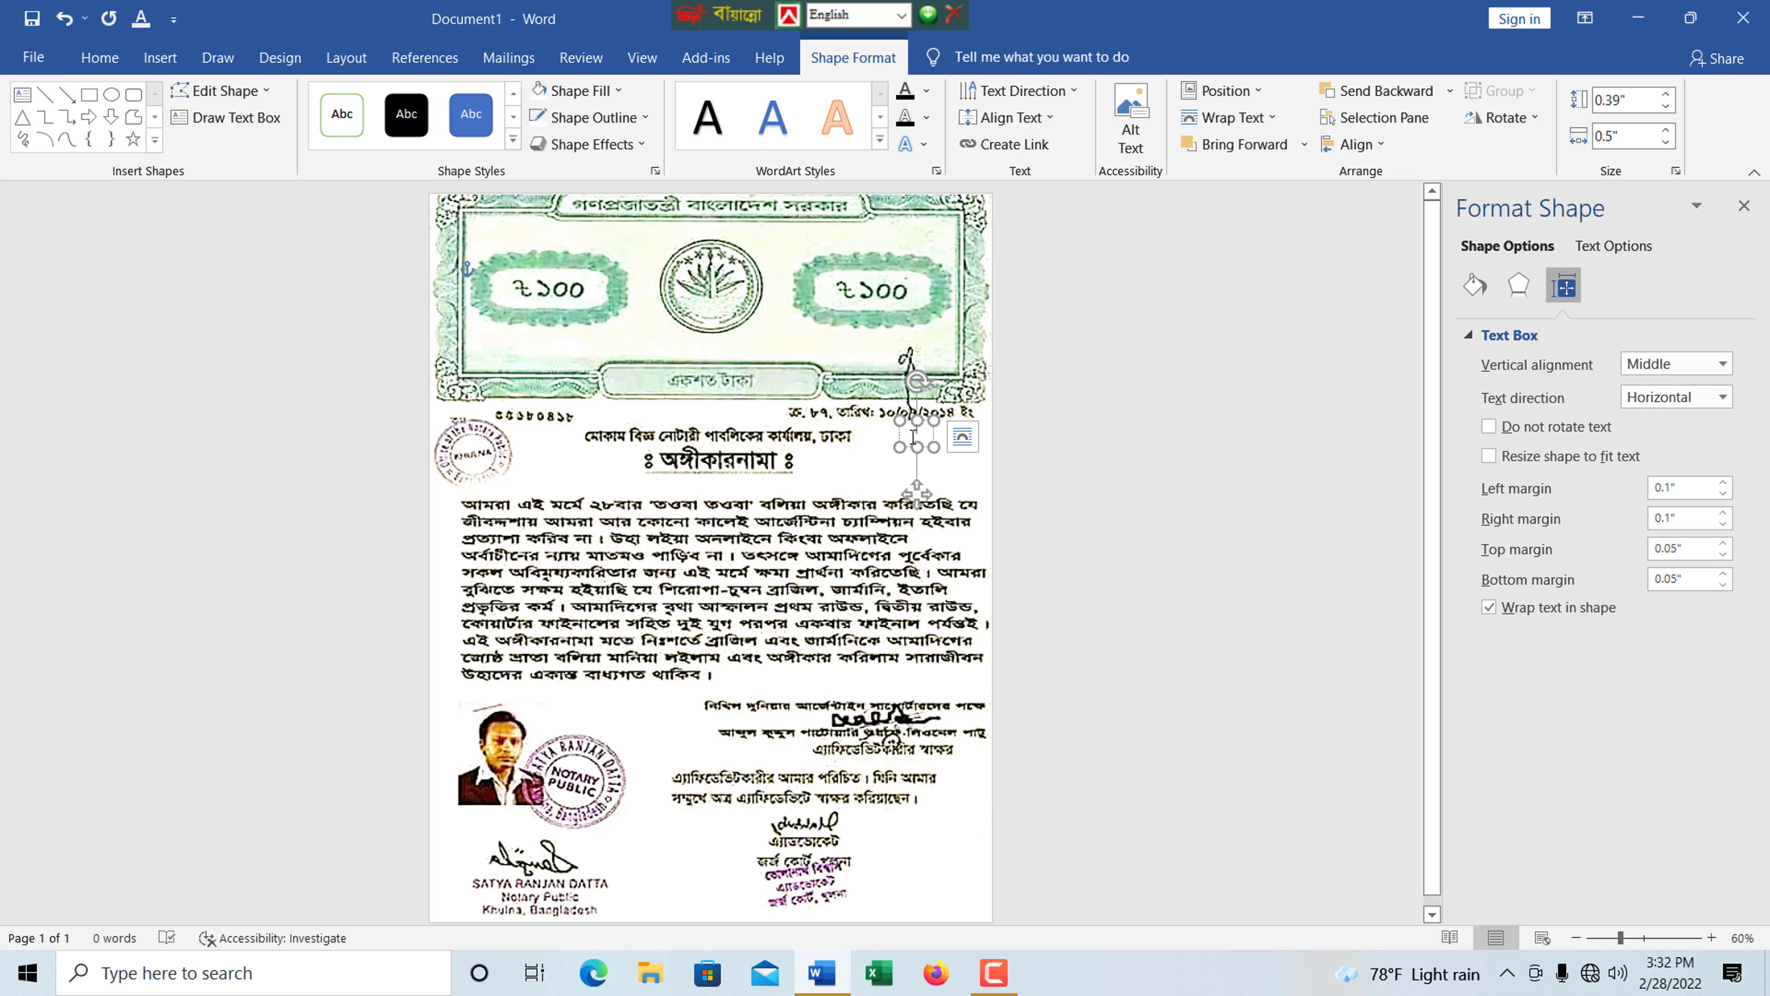
left_click(962, 437)
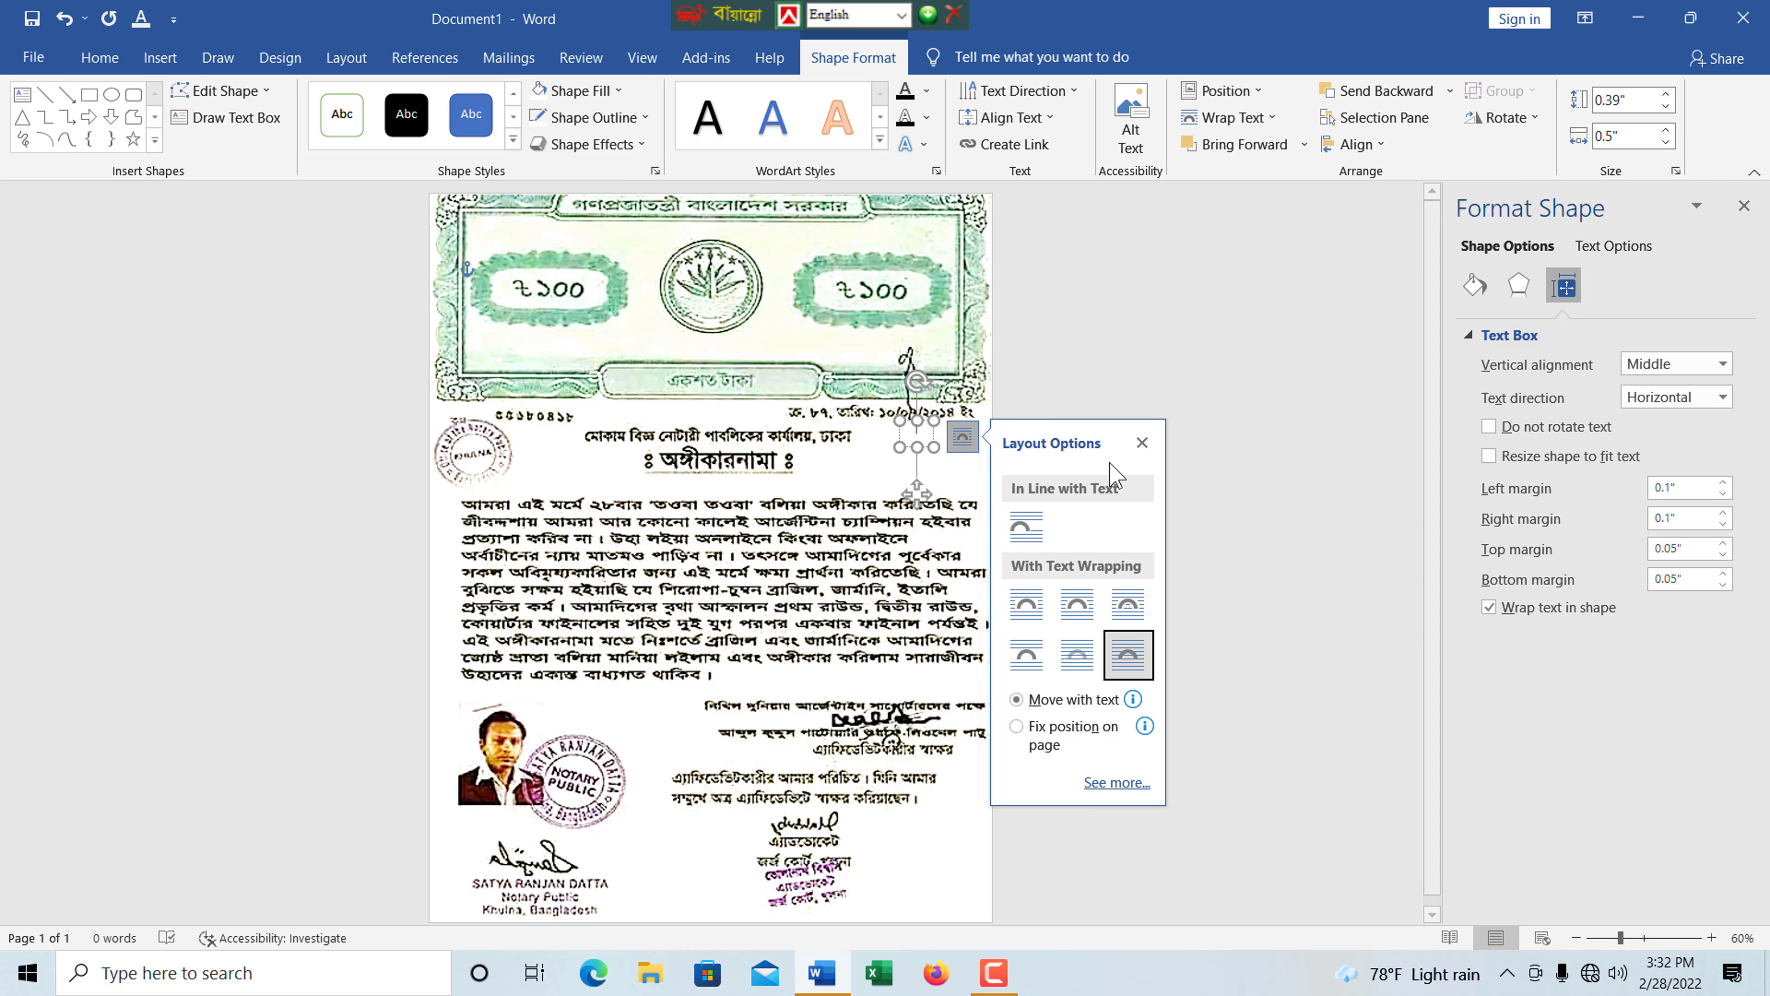
left_click(1142, 443)
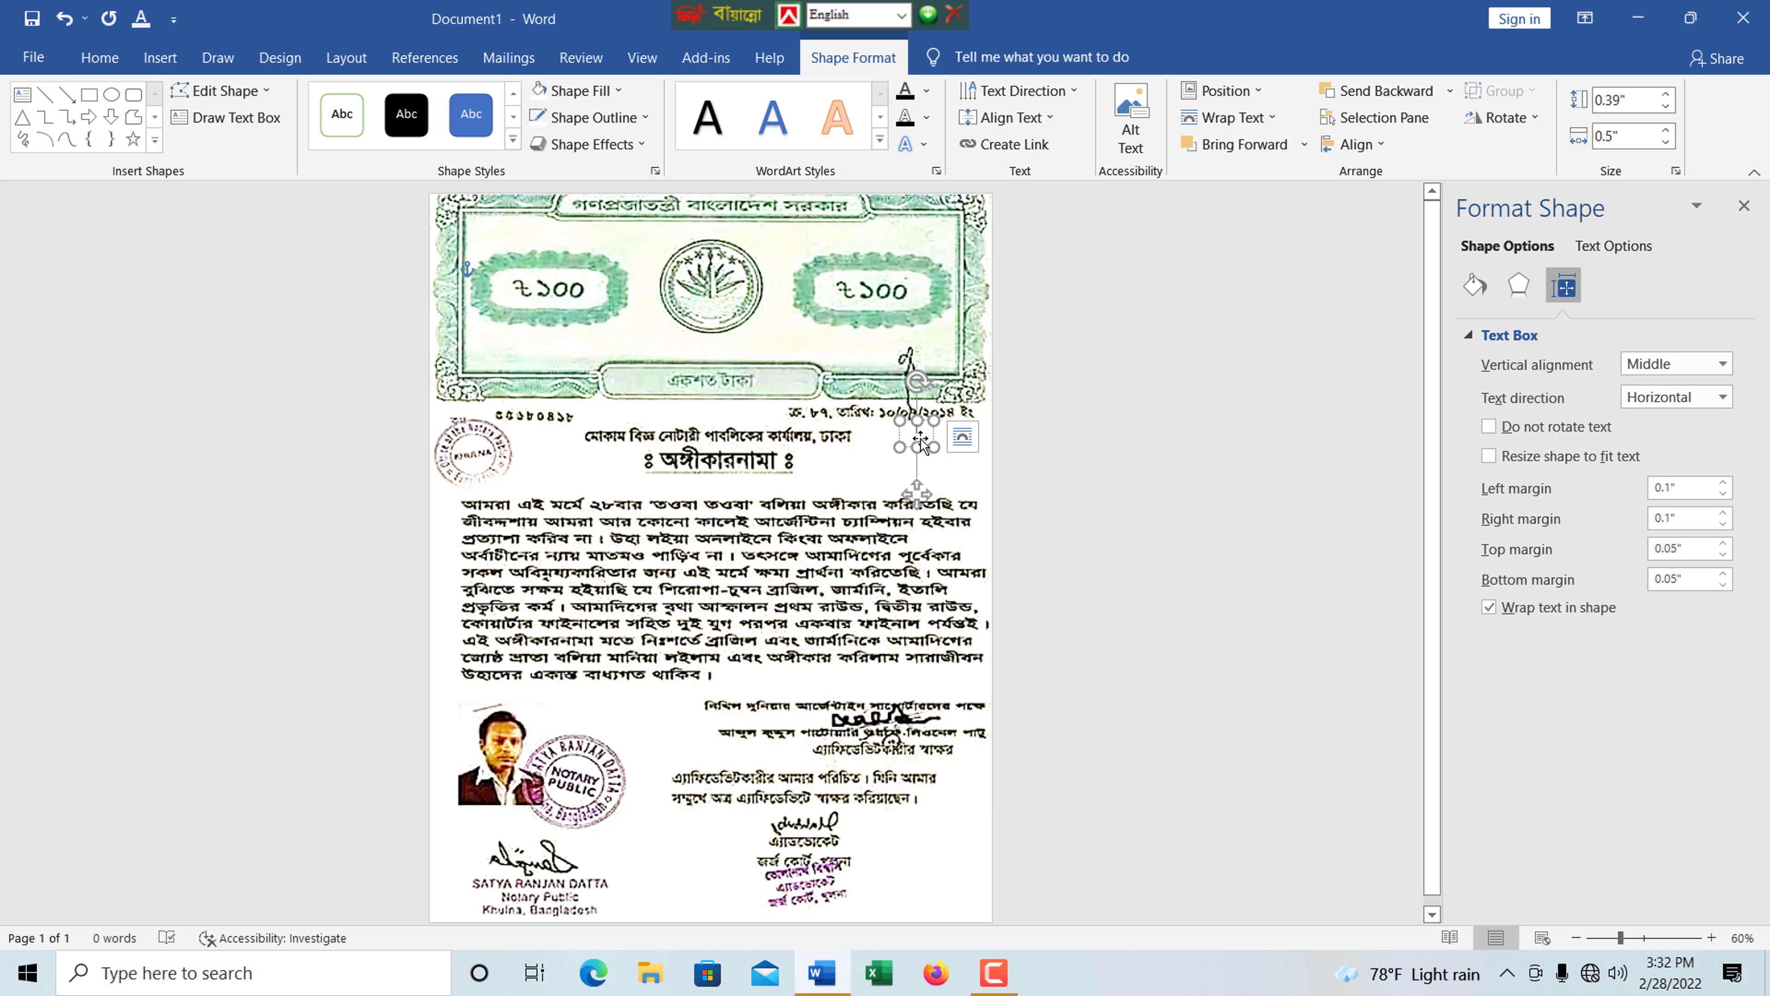